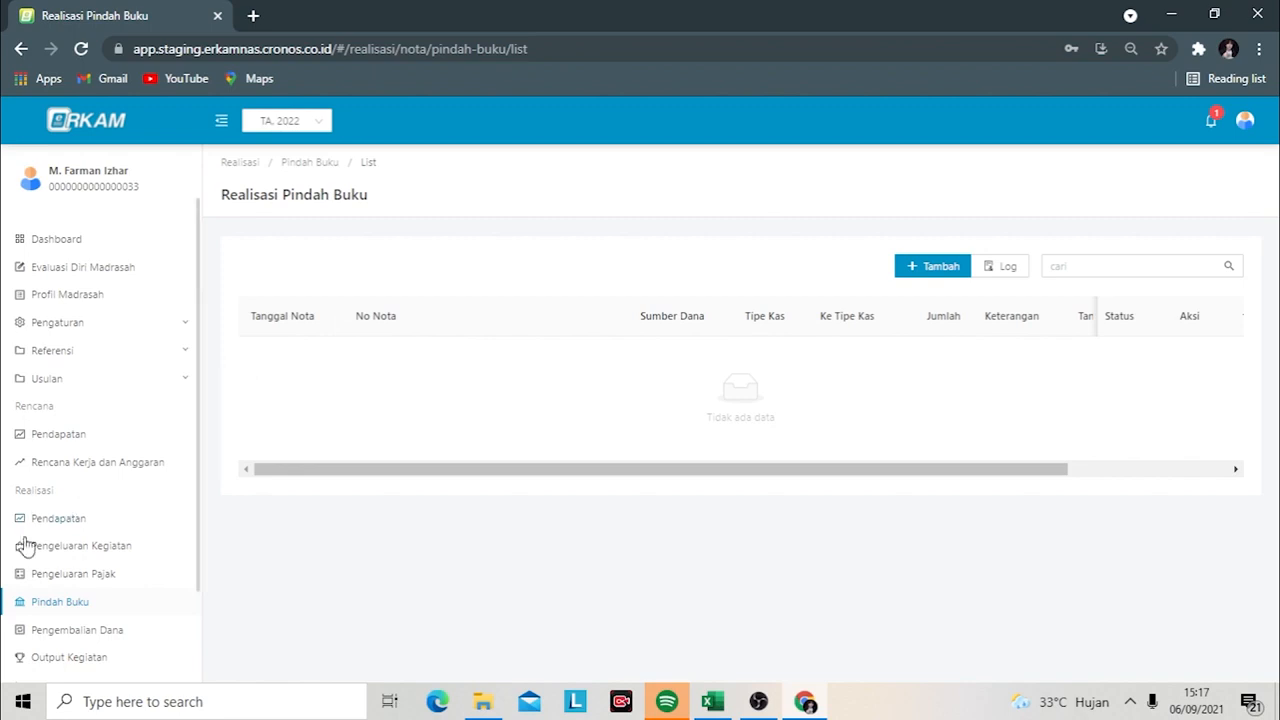
- Open Realisasi Pendapatan to see Rp 0 spent and Rp 55.000.000 remaining
left_click(62, 525)
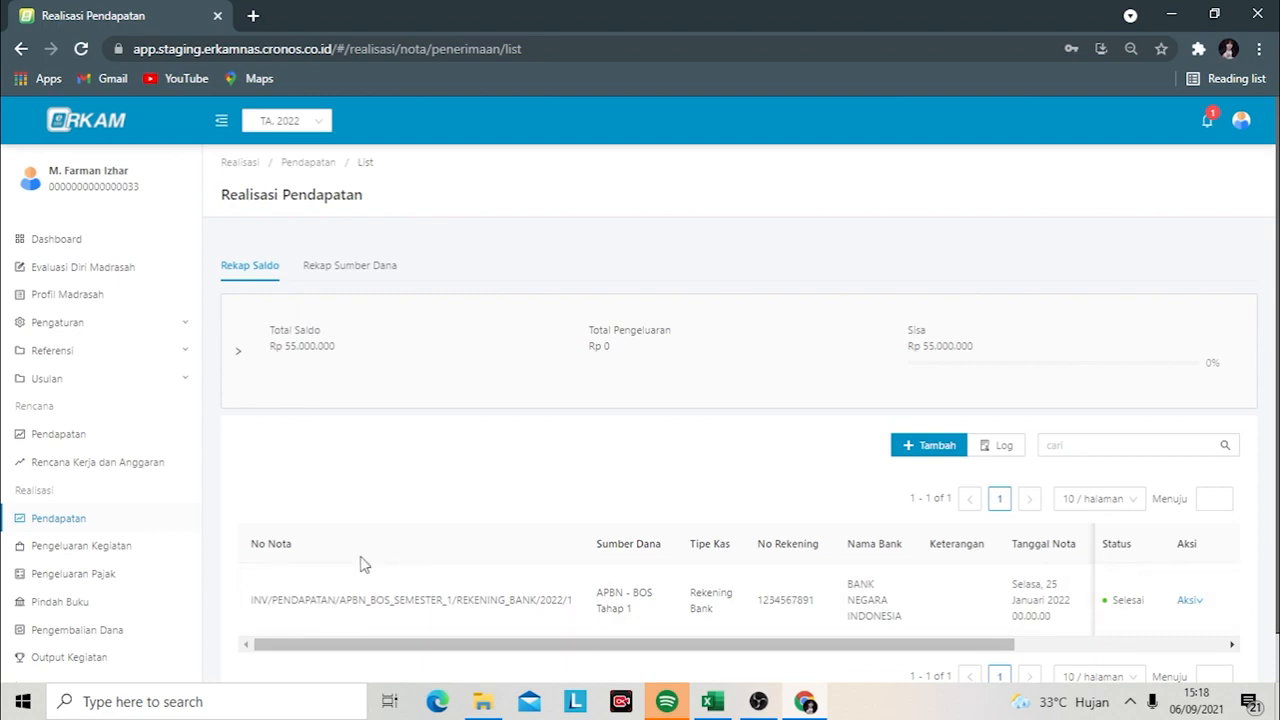
- Create a Pindah Buku note moving APBN - BOS Tahap 1 funds from the BNI bank account to Tunai
left_click(60, 602)
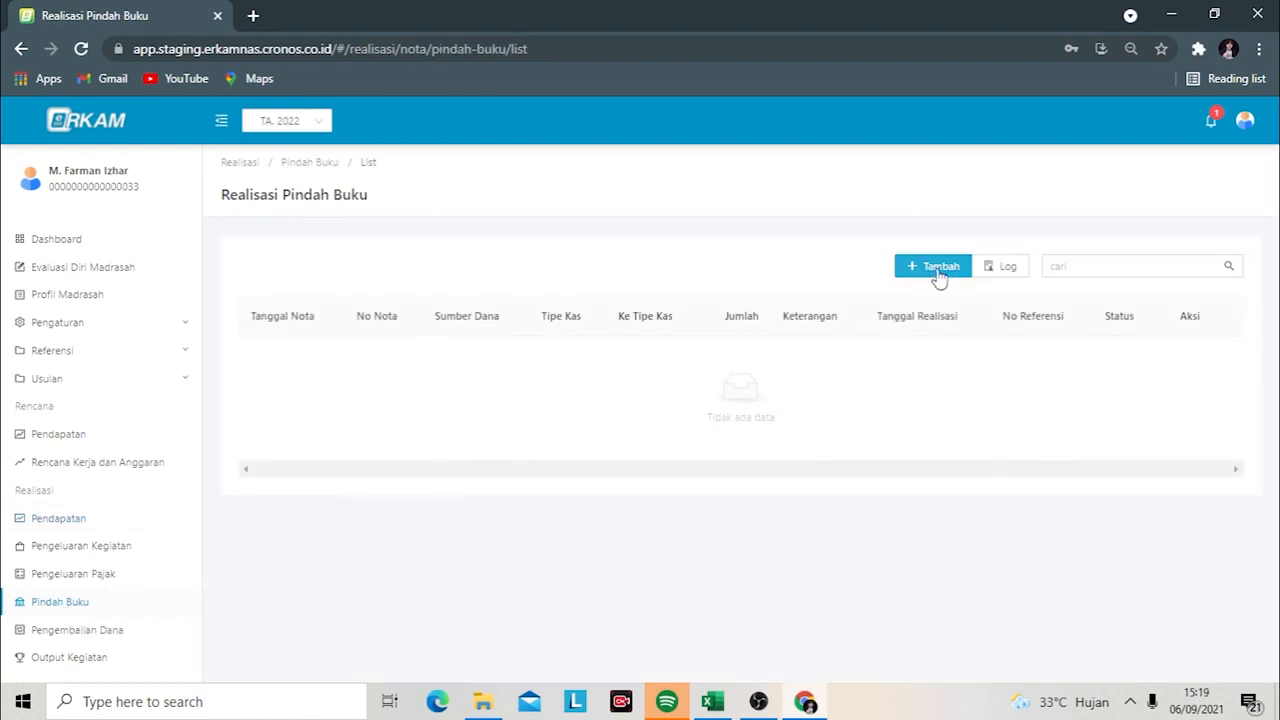
left_click(937, 277)
left_click(674, 292)
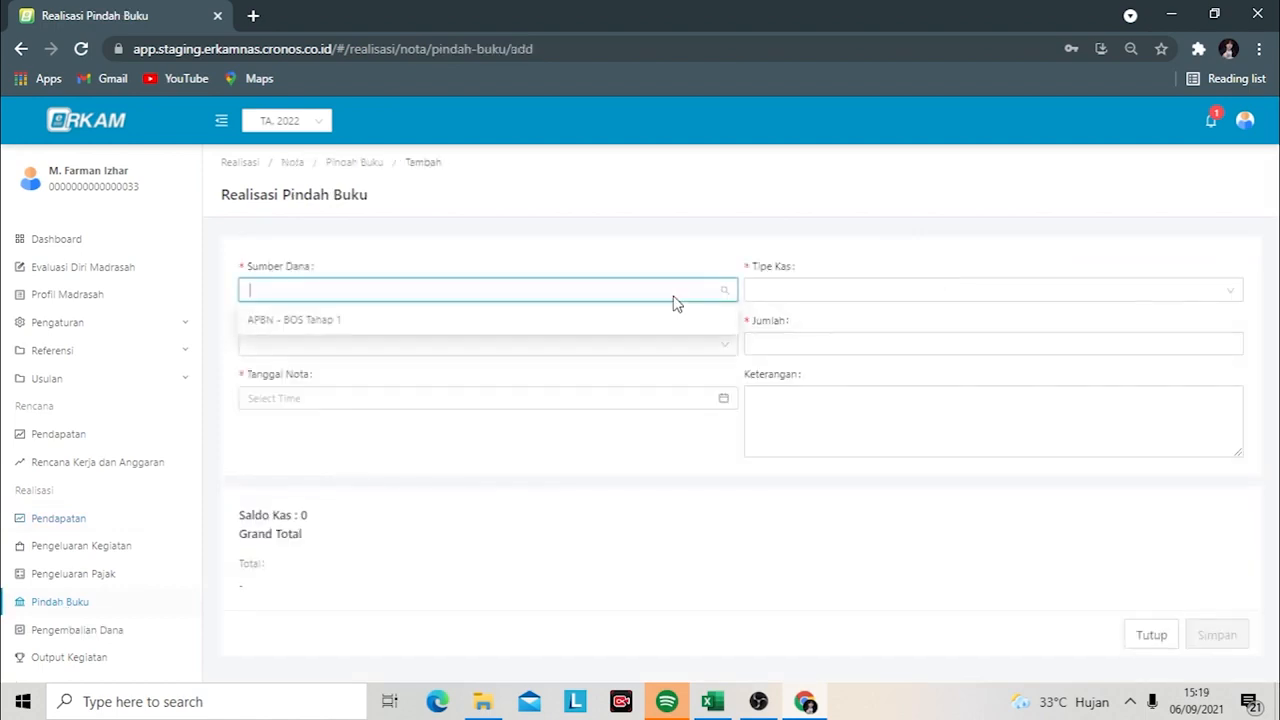
left_click(371, 323)
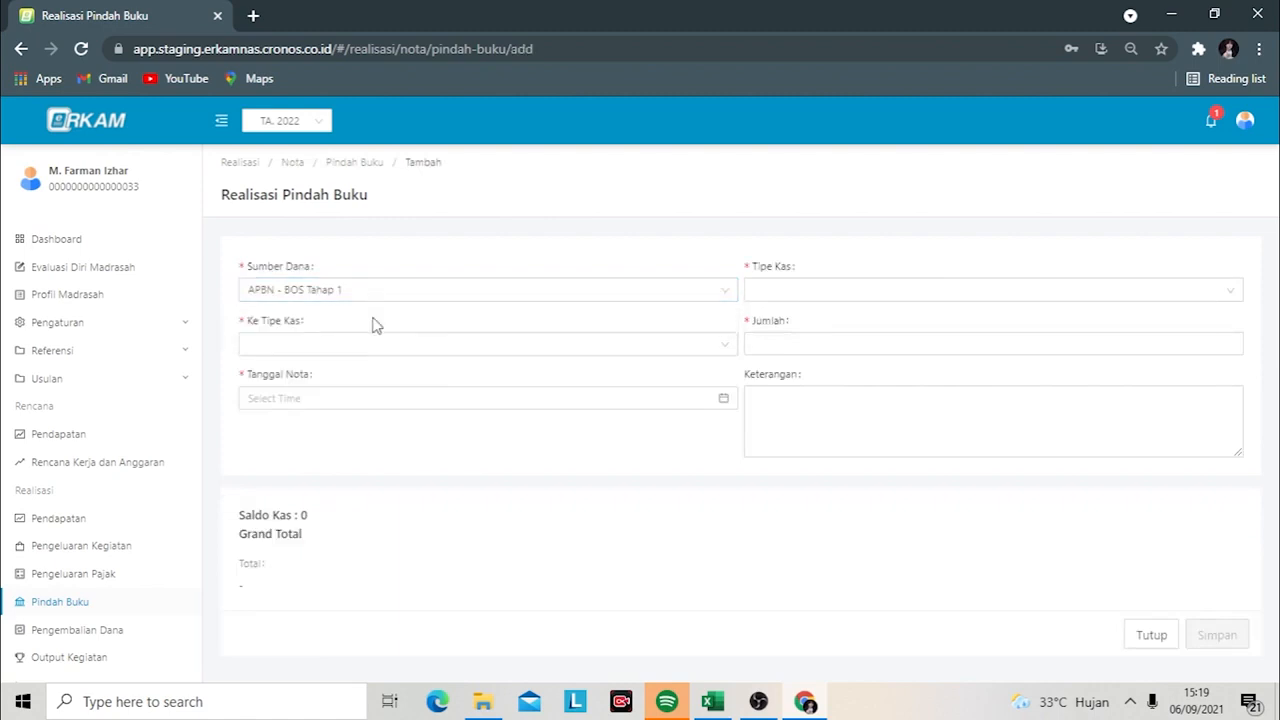
left_click(780, 292)
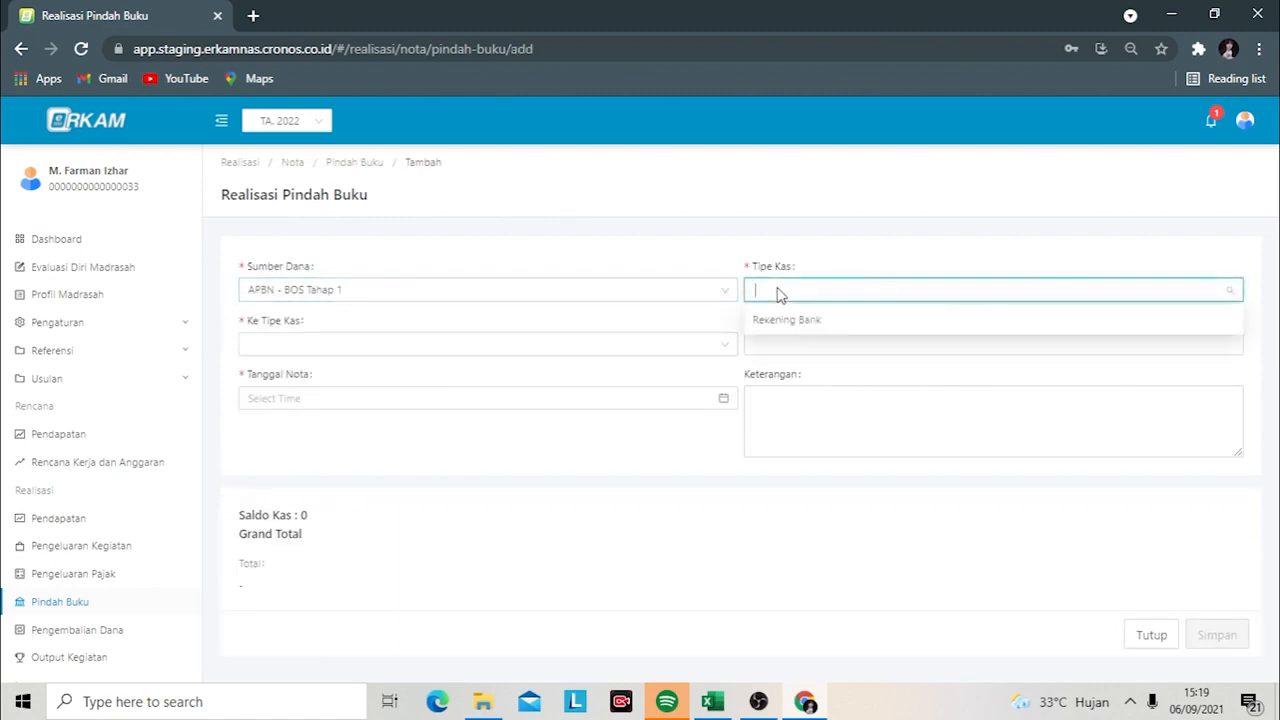
left_click(784, 322)
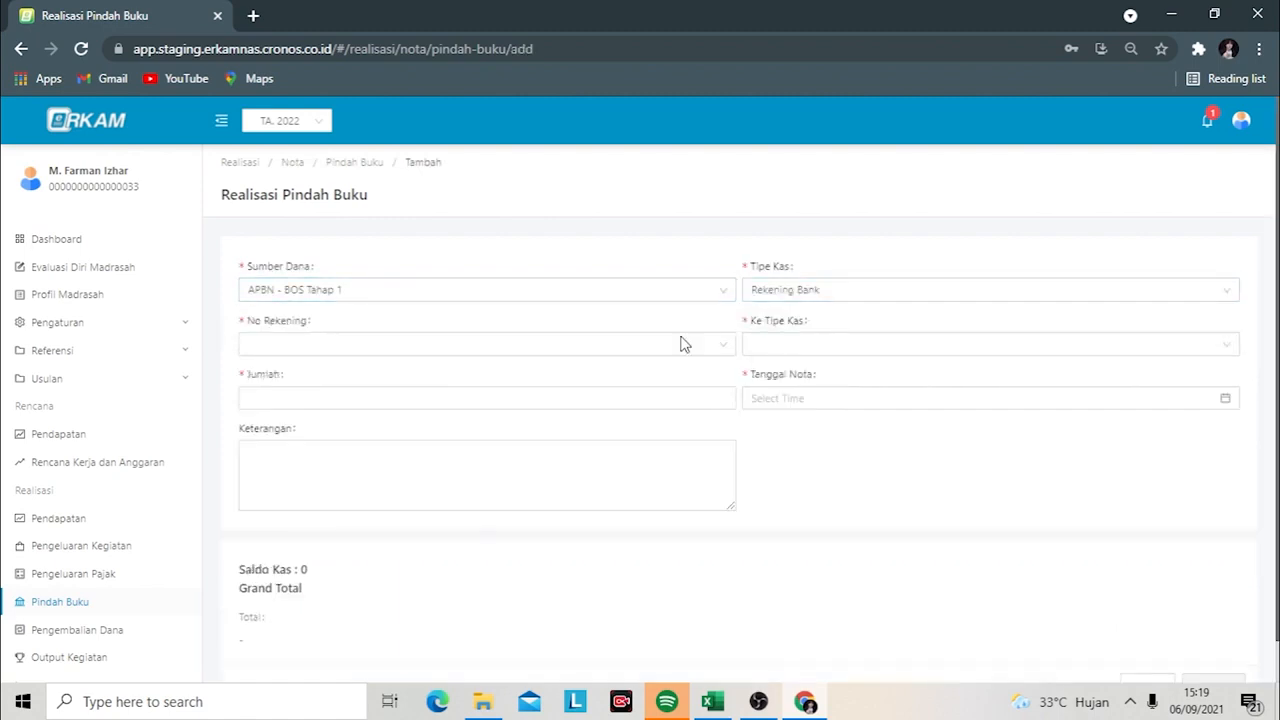
left_click(647, 348)
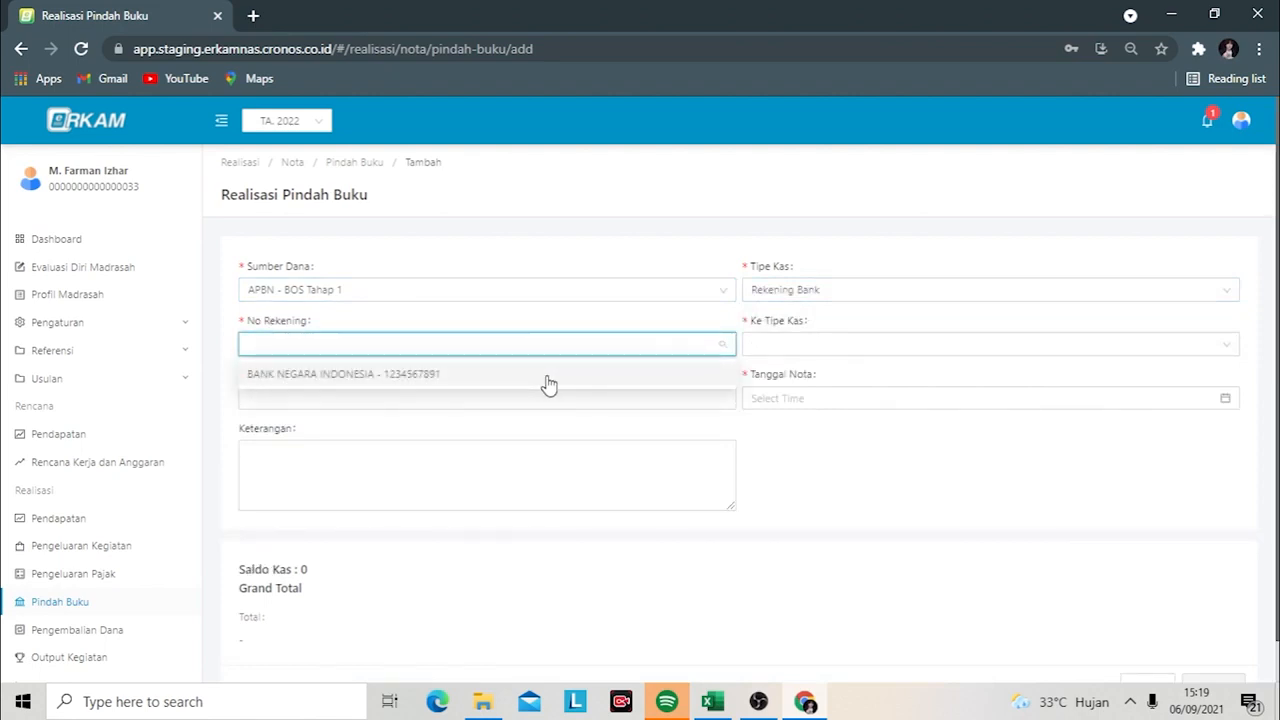
left_click(487, 380)
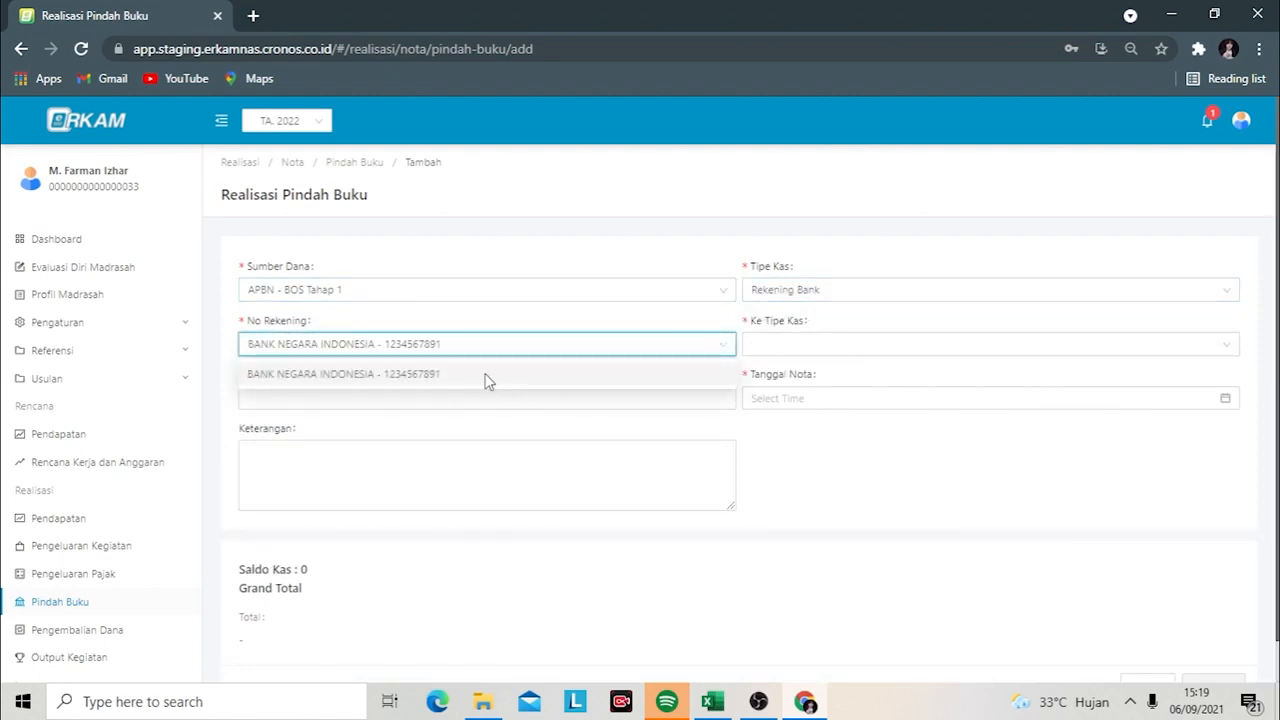
left_click(818, 359)
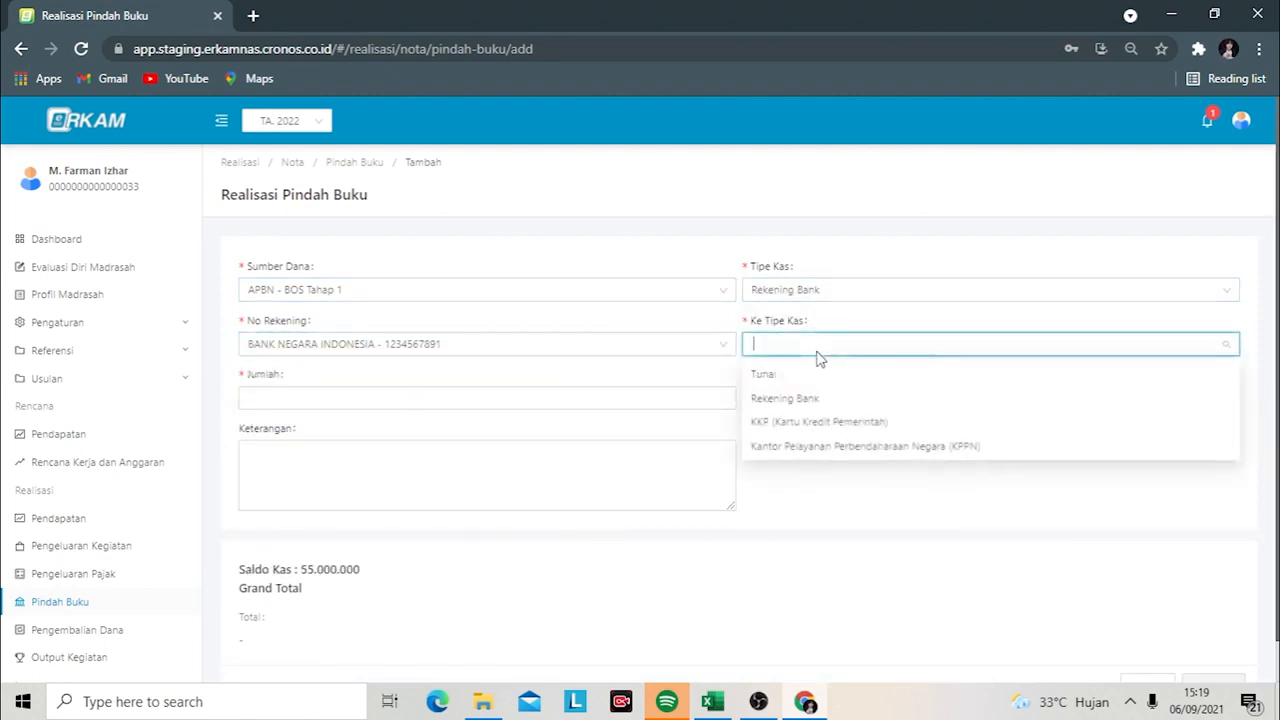
left_click(768, 384)
left_click(630, 400)
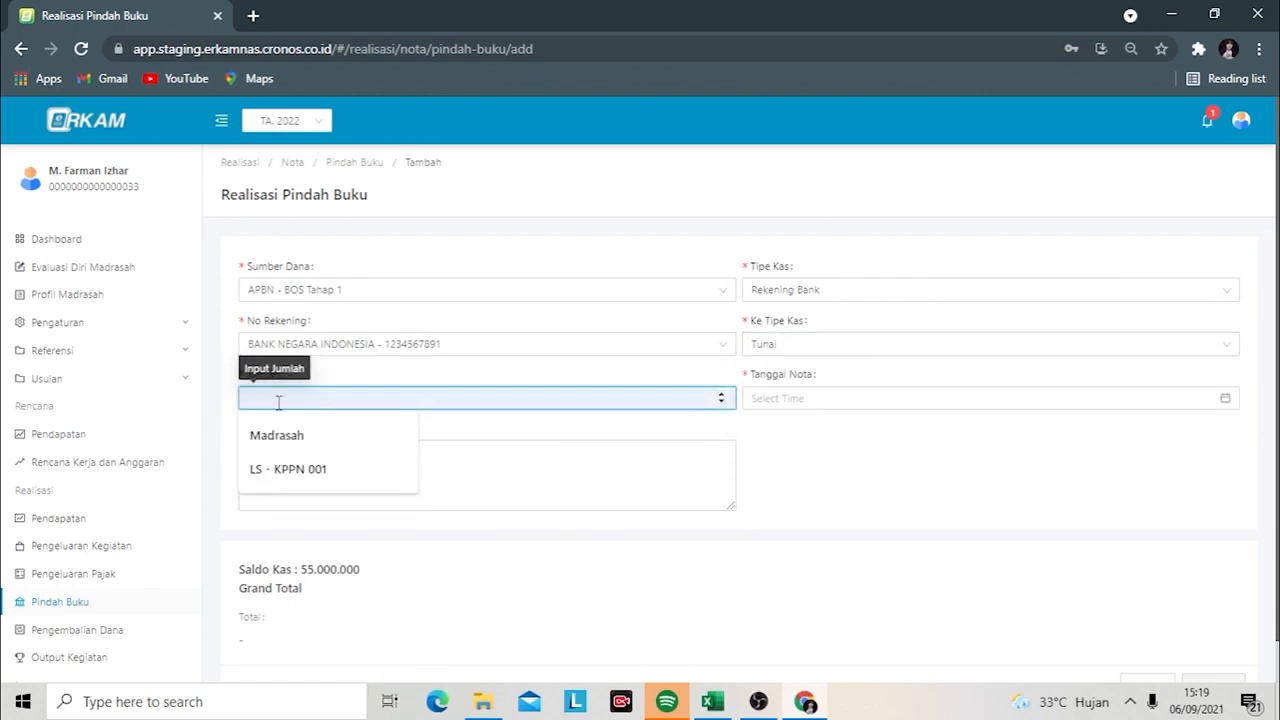
- Enter amount 20000000, note date 26 January 2022, and description 'Penarikan tunai 1, untuk keperluan Jan'
type("200")
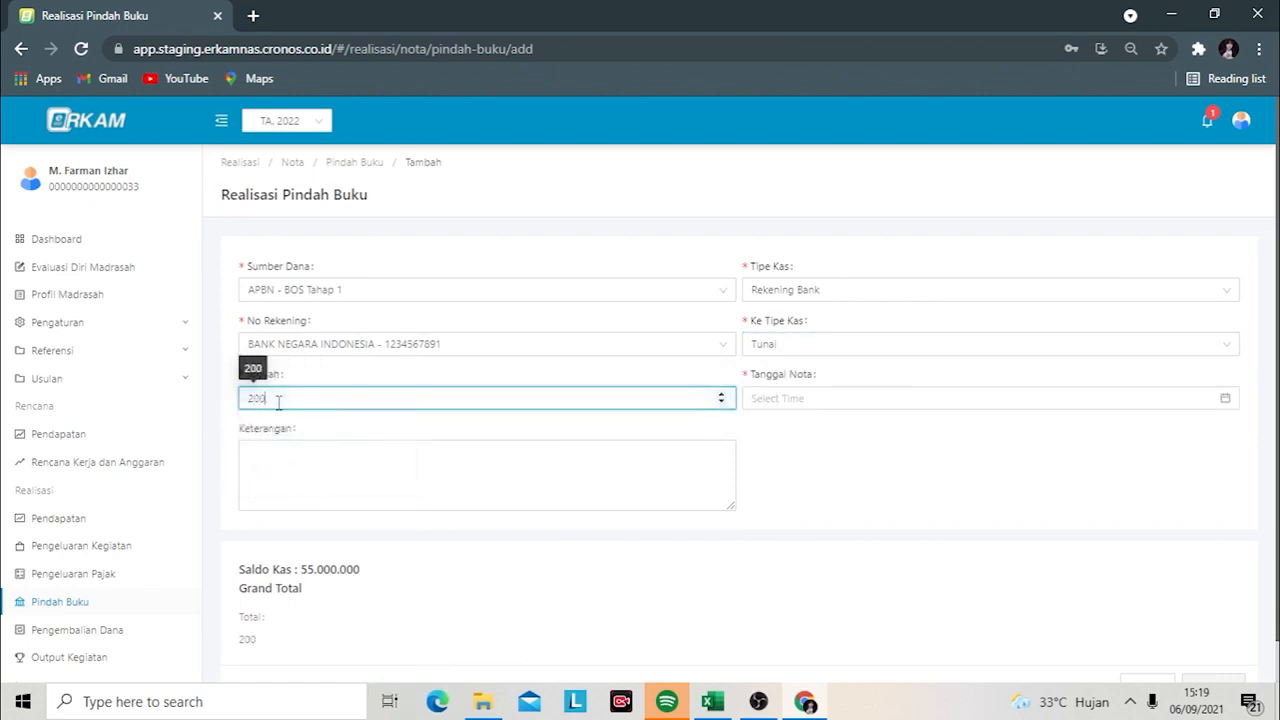
type("00000")
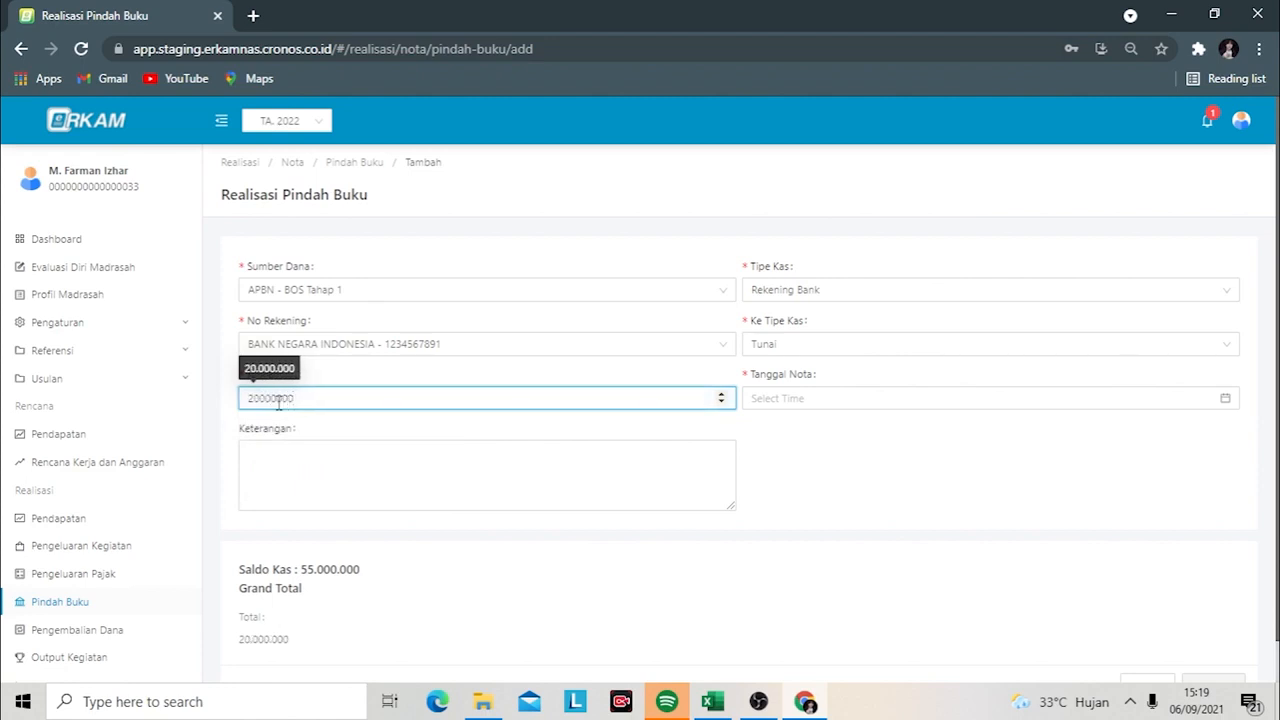
left_click(789, 398)
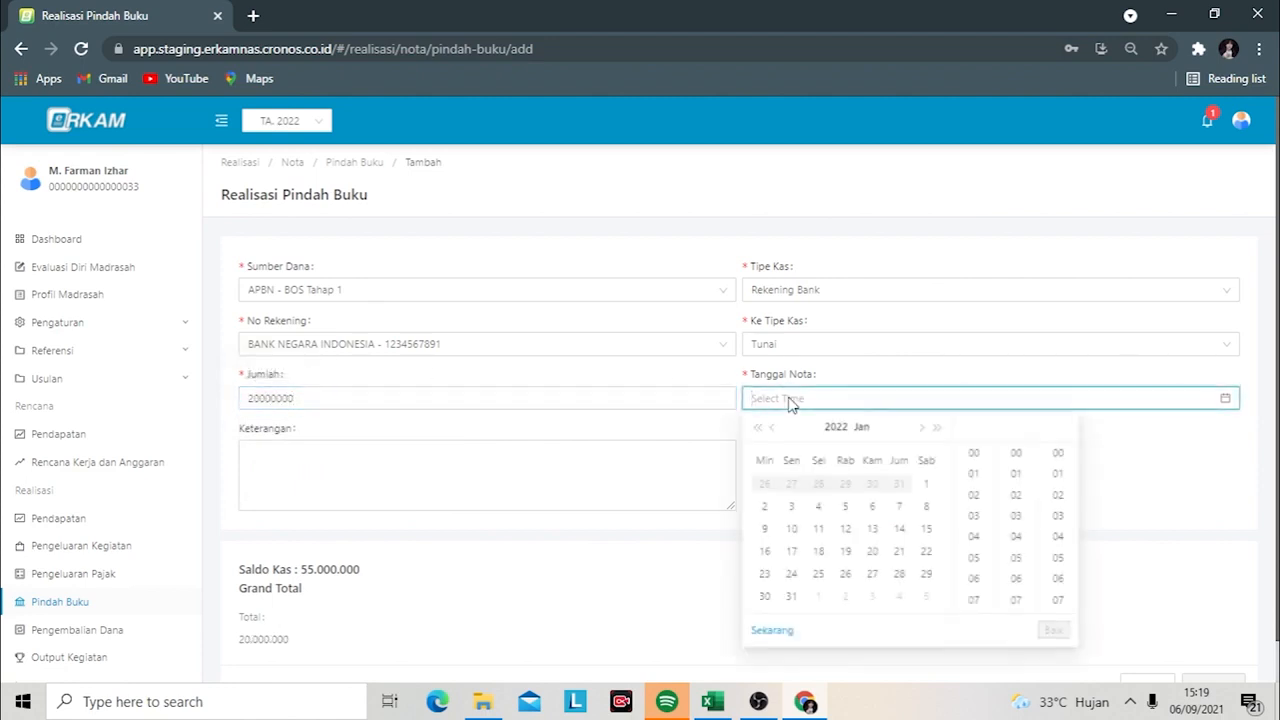
left_click(846, 576)
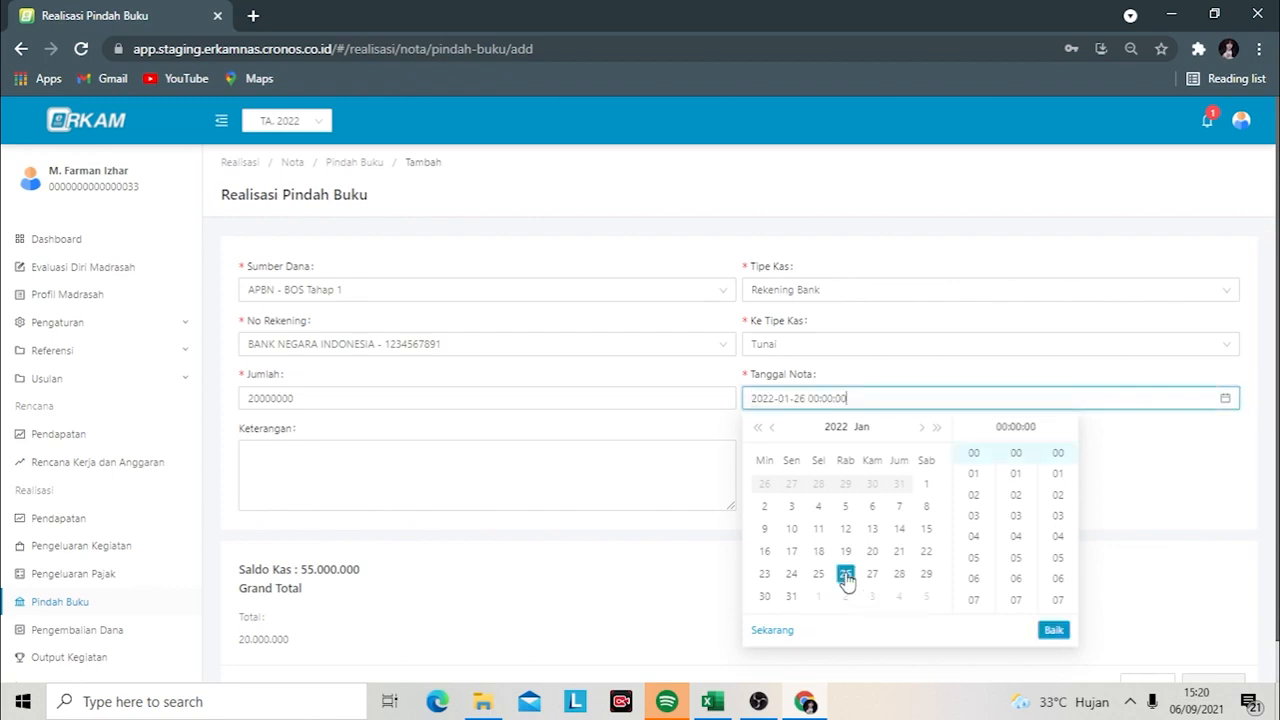
left_click(450, 475)
left_click(450, 472)
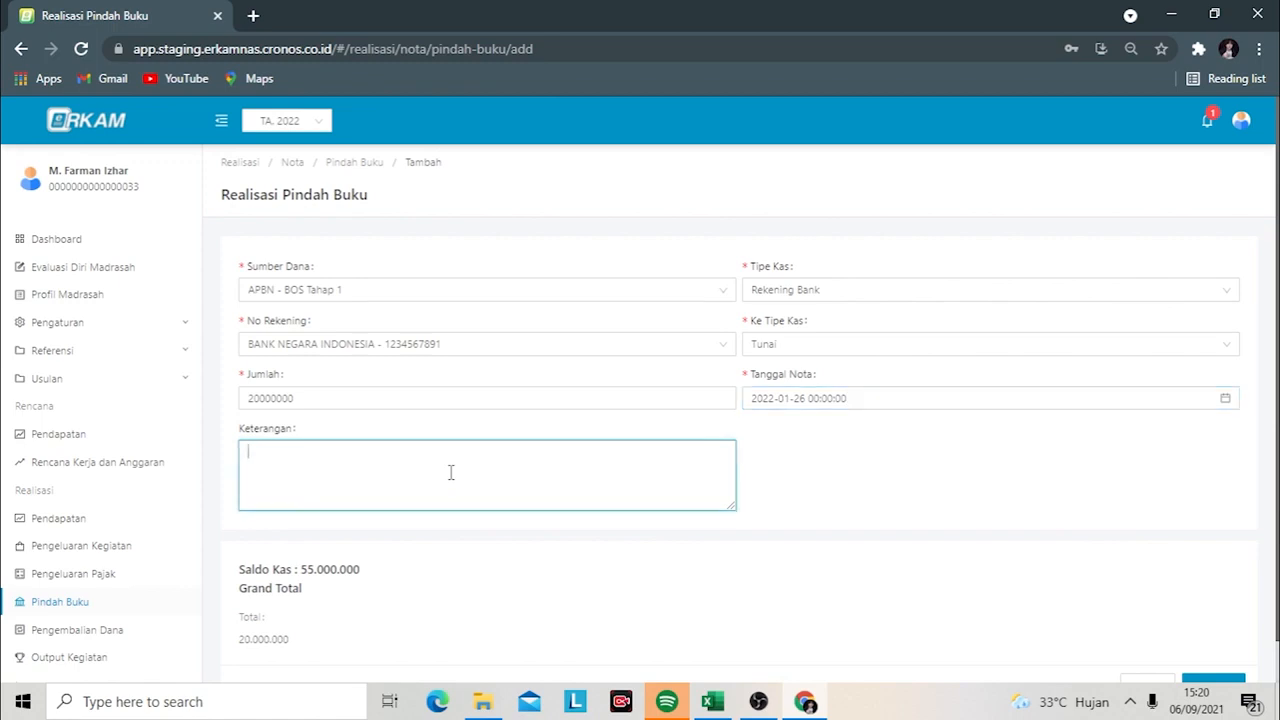
type("Penarikan tunai 1, untuk keperluan")
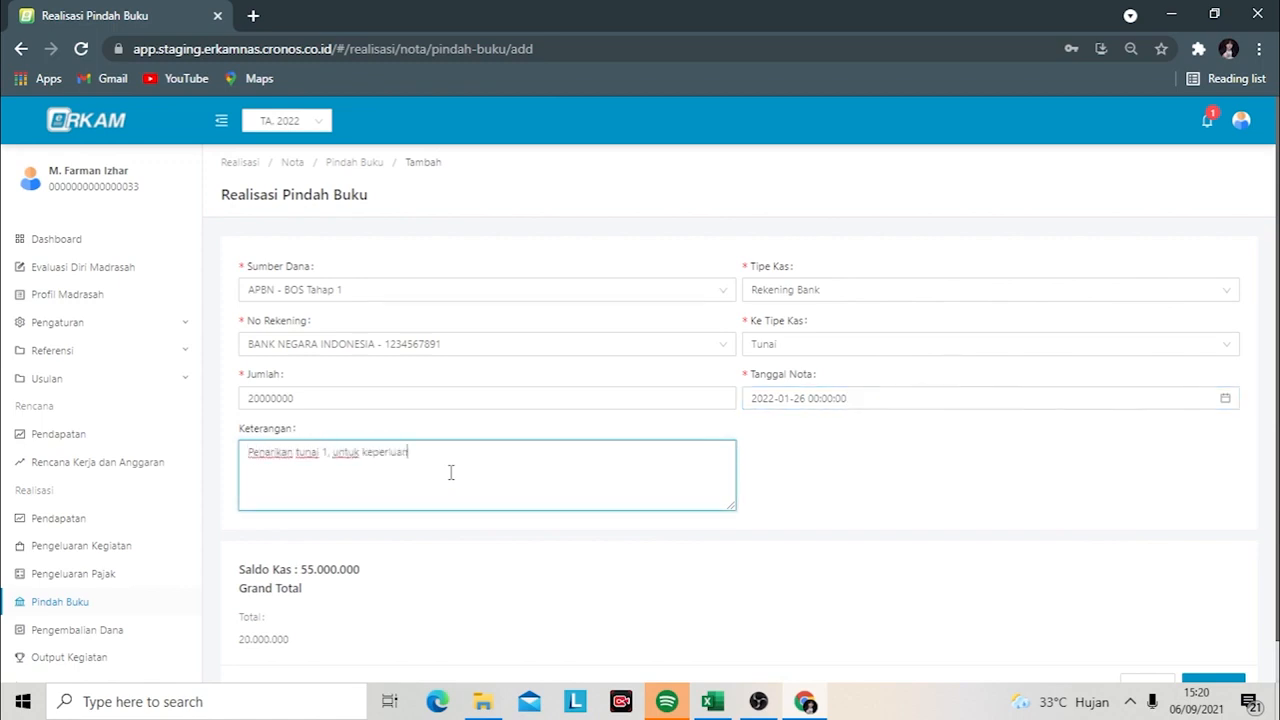
type(" Jan dan Feb 2022")
- Save the transfer note and switch to a different user role
left_click(1203, 683)
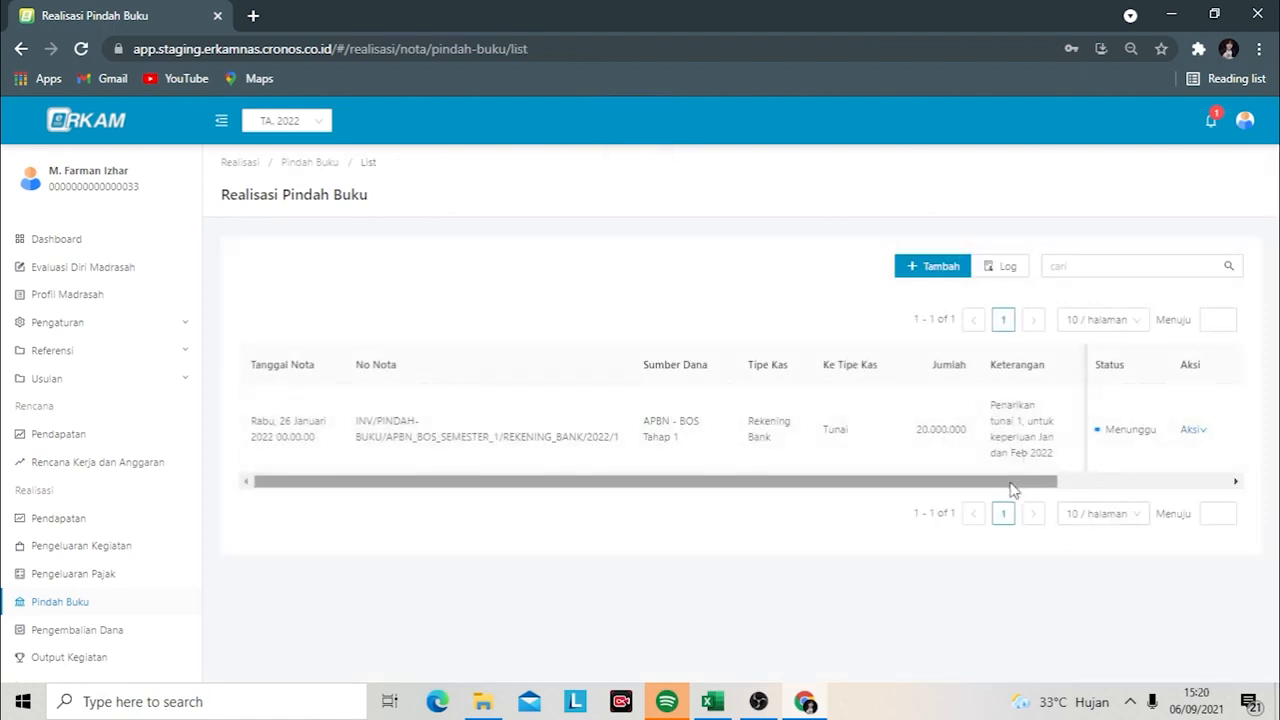
left_click_drag(1012, 489, 1220, 486)
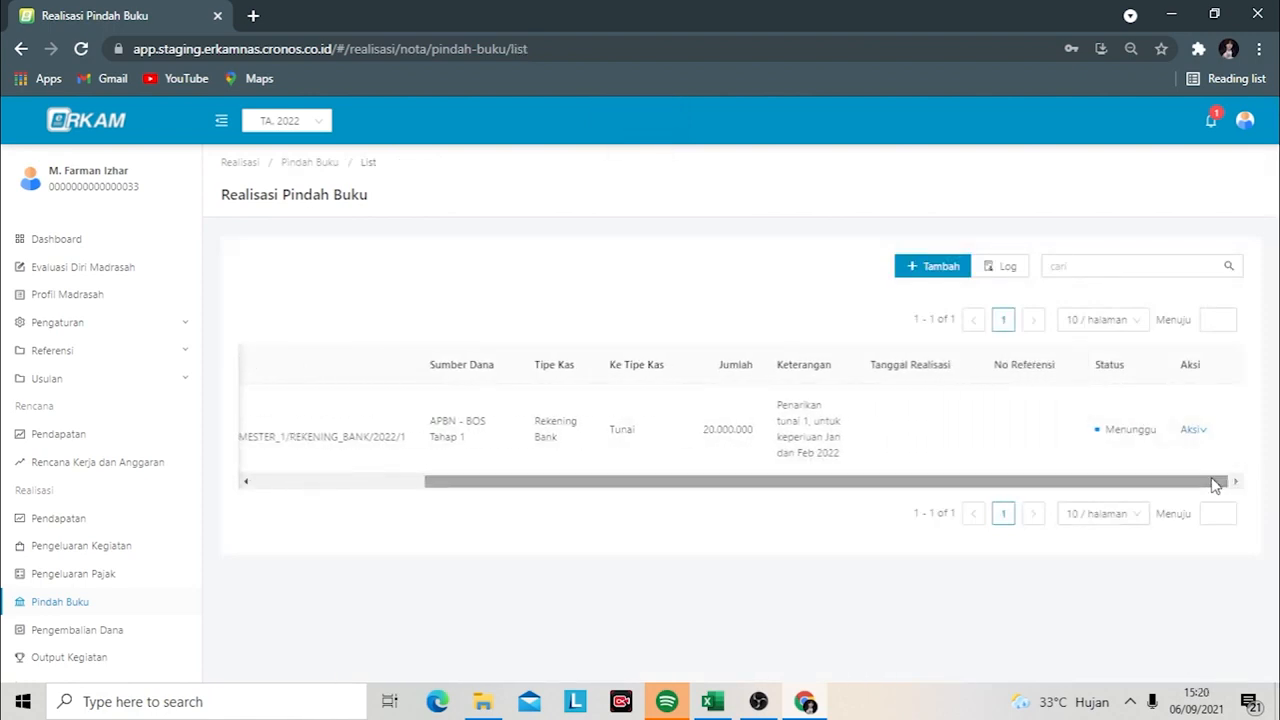
mouse_move(1243, 122)
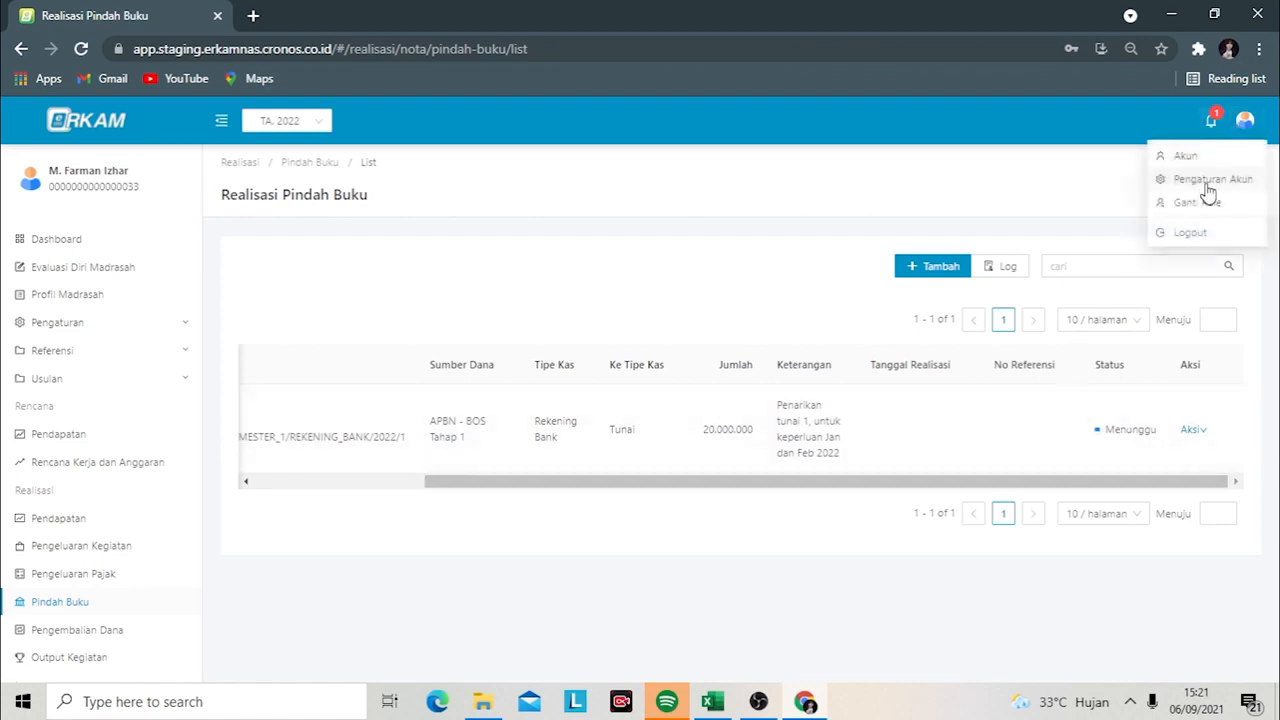
left_click(1206, 203)
left_click(770, 390)
left_click(637, 553)
left_click(826, 429)
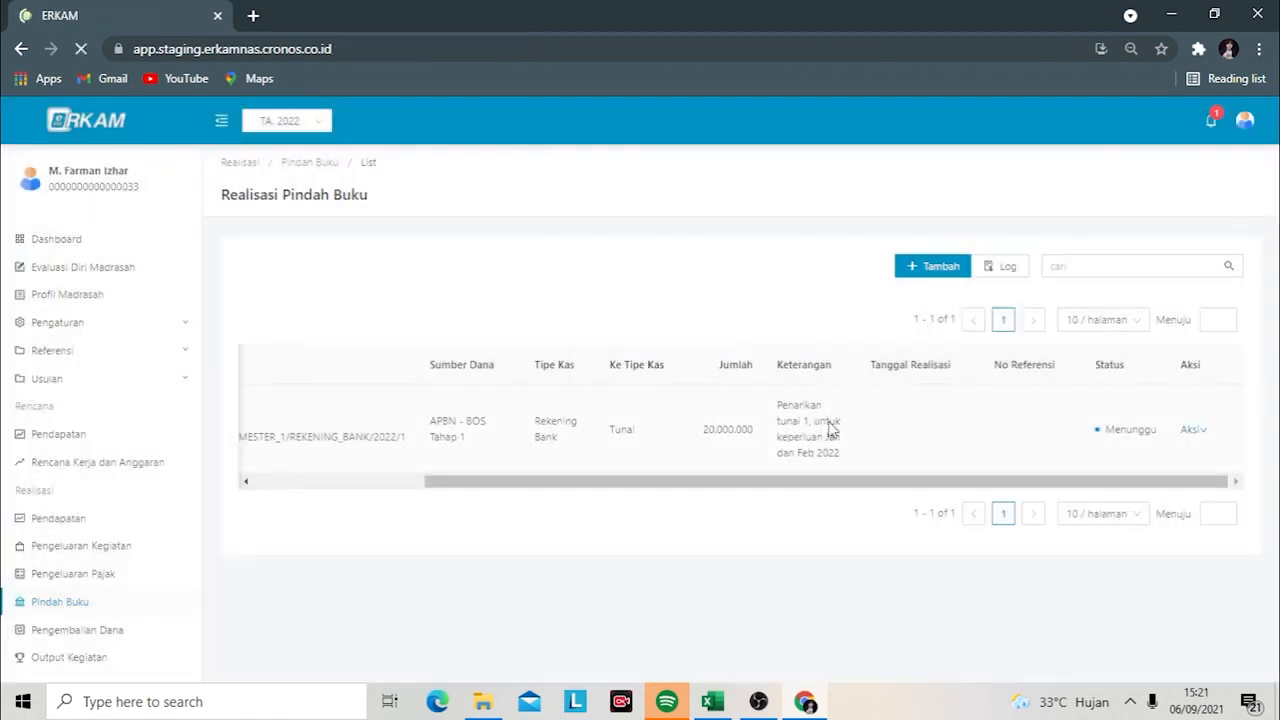
- Log back in with the user ID and password and check the pending approval notifications
left_click(623, 272)
type("0000000000000033")
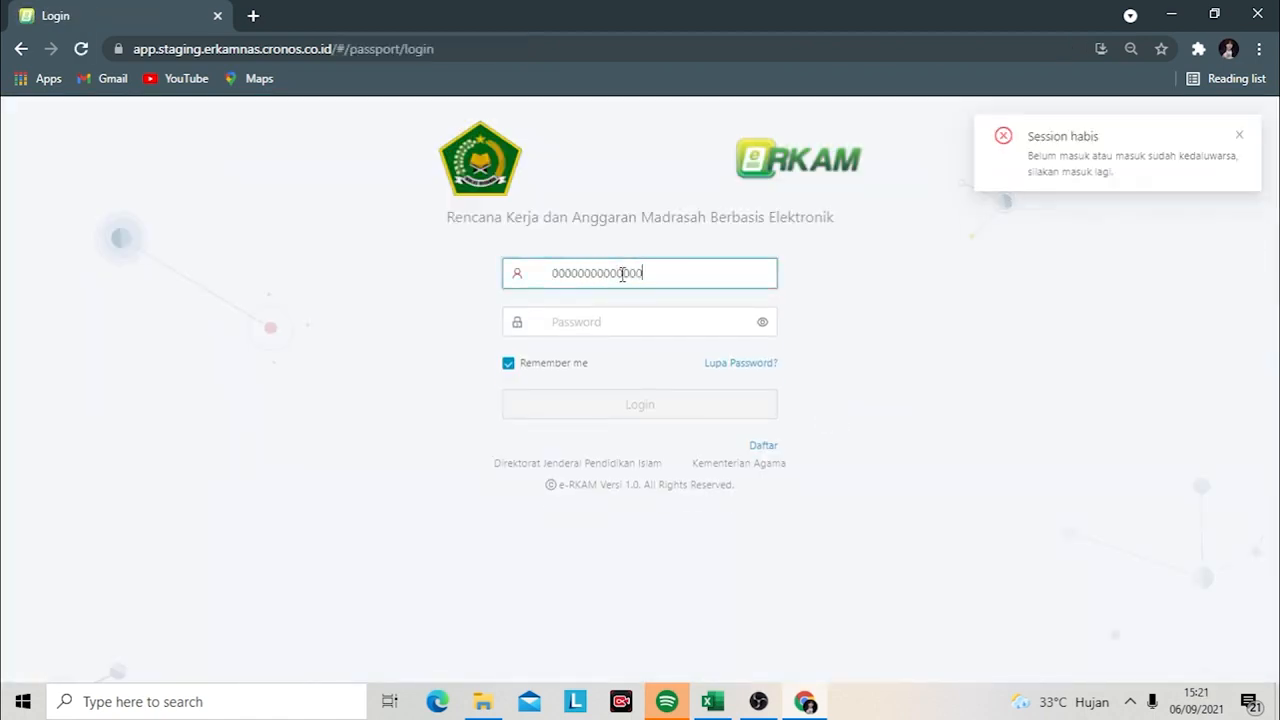
left_click(558, 324)
type("••••••••")
left_click(611, 413)
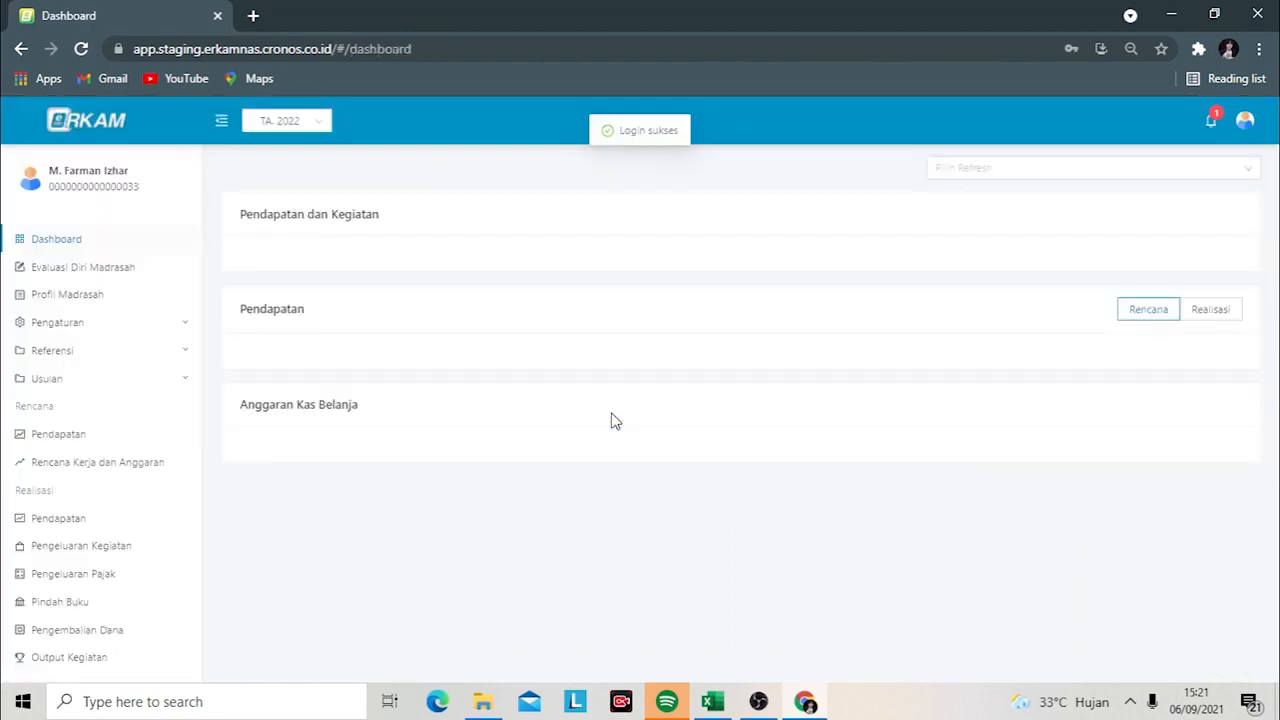
left_click(1207, 122)
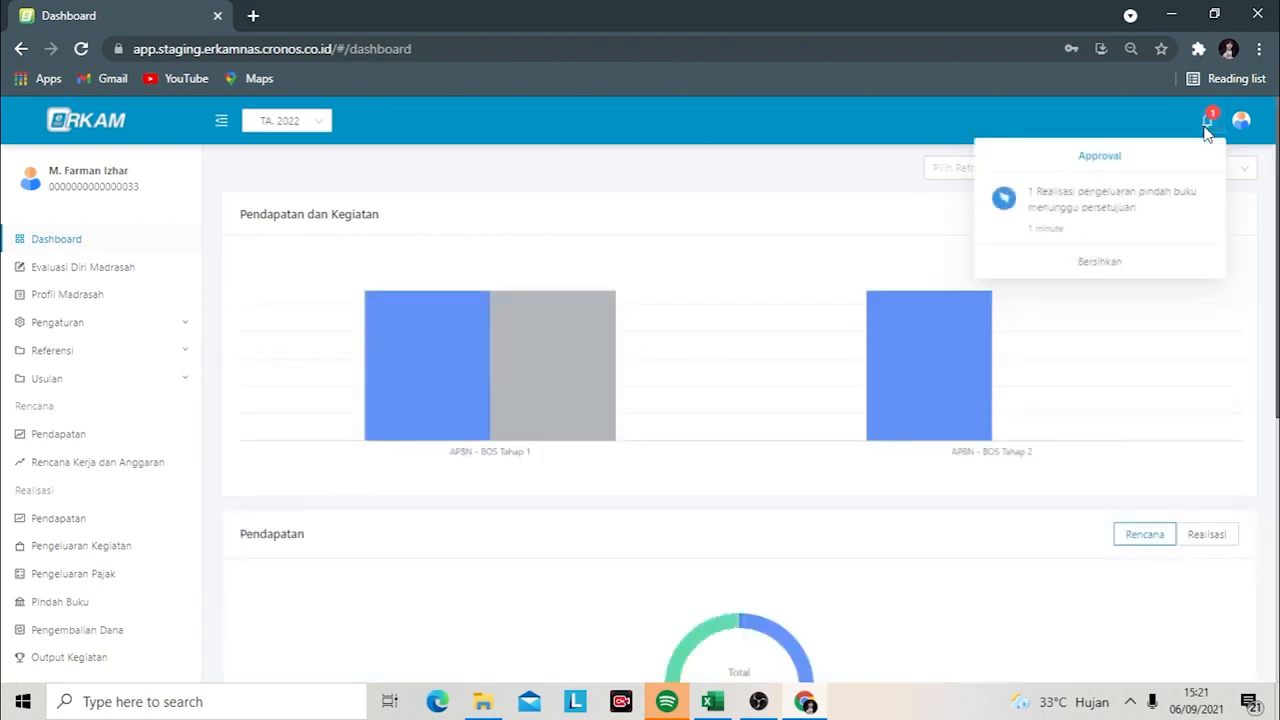
- Approve the 20.000.000 Pindah Buku note through Persetujuan > Disetujui
left_click(1080, 210)
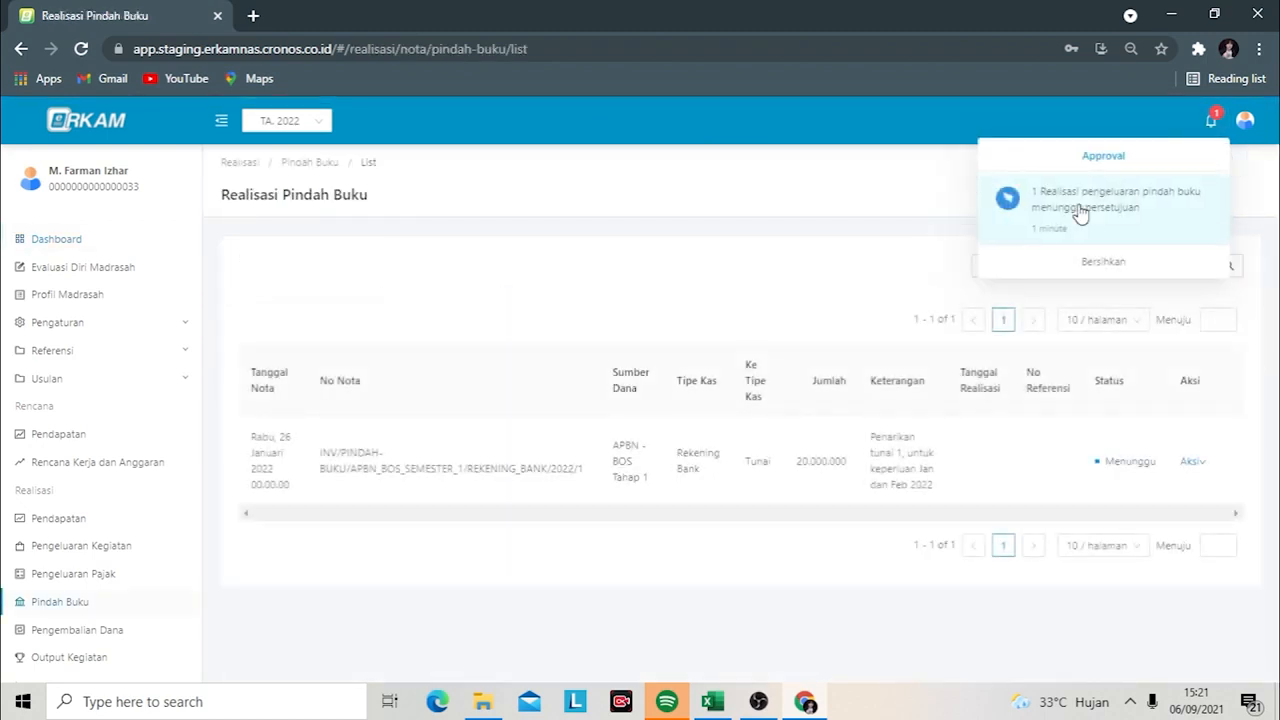
mouse_move(1192, 463)
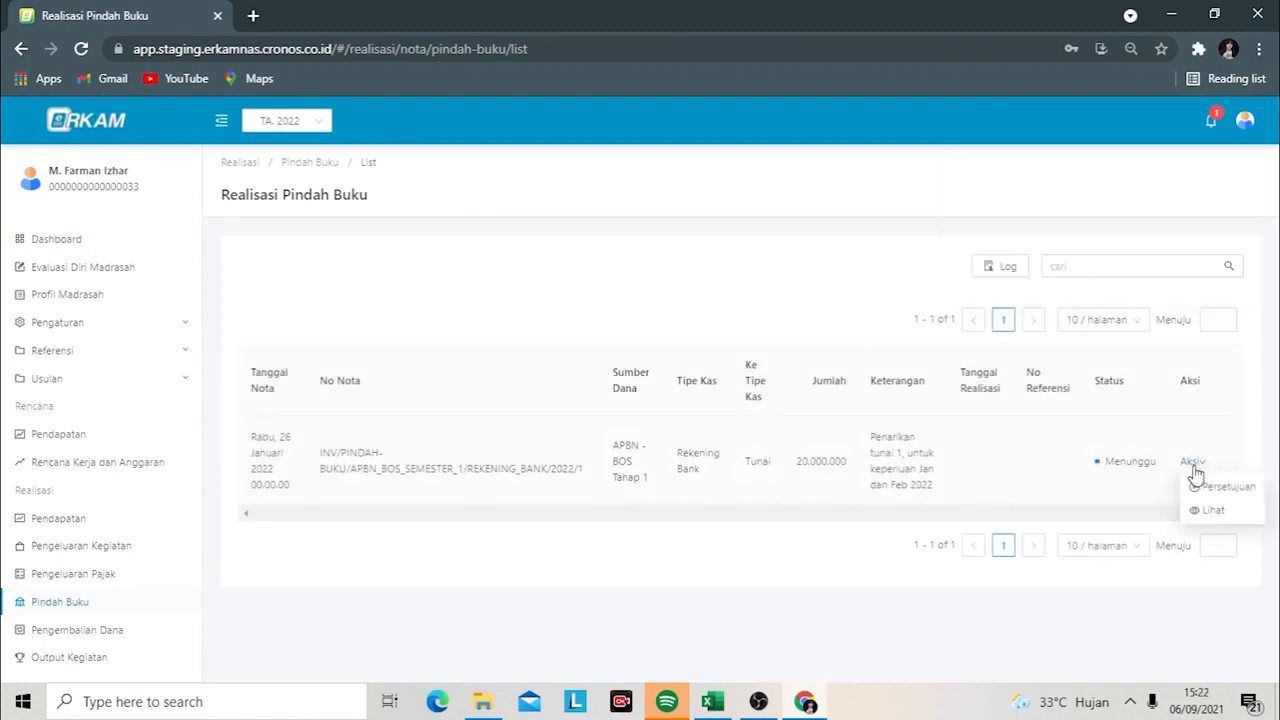
left_click(1218, 488)
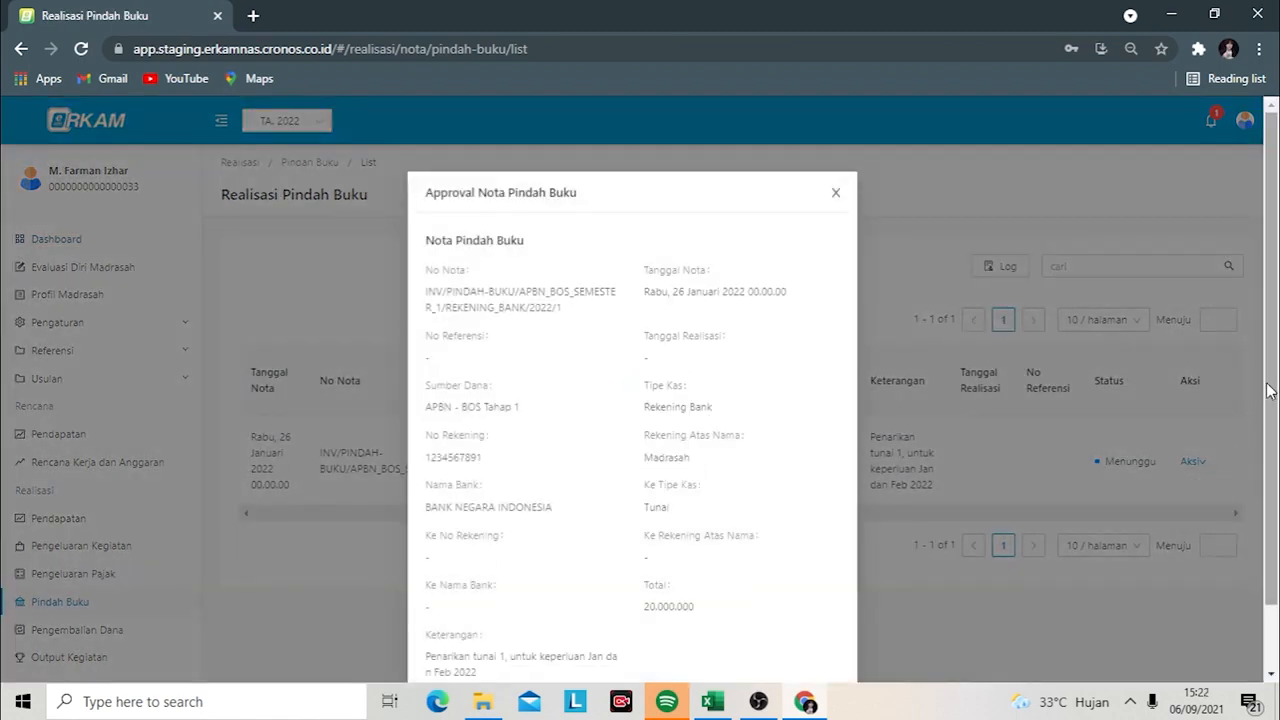
left_click(818, 646)
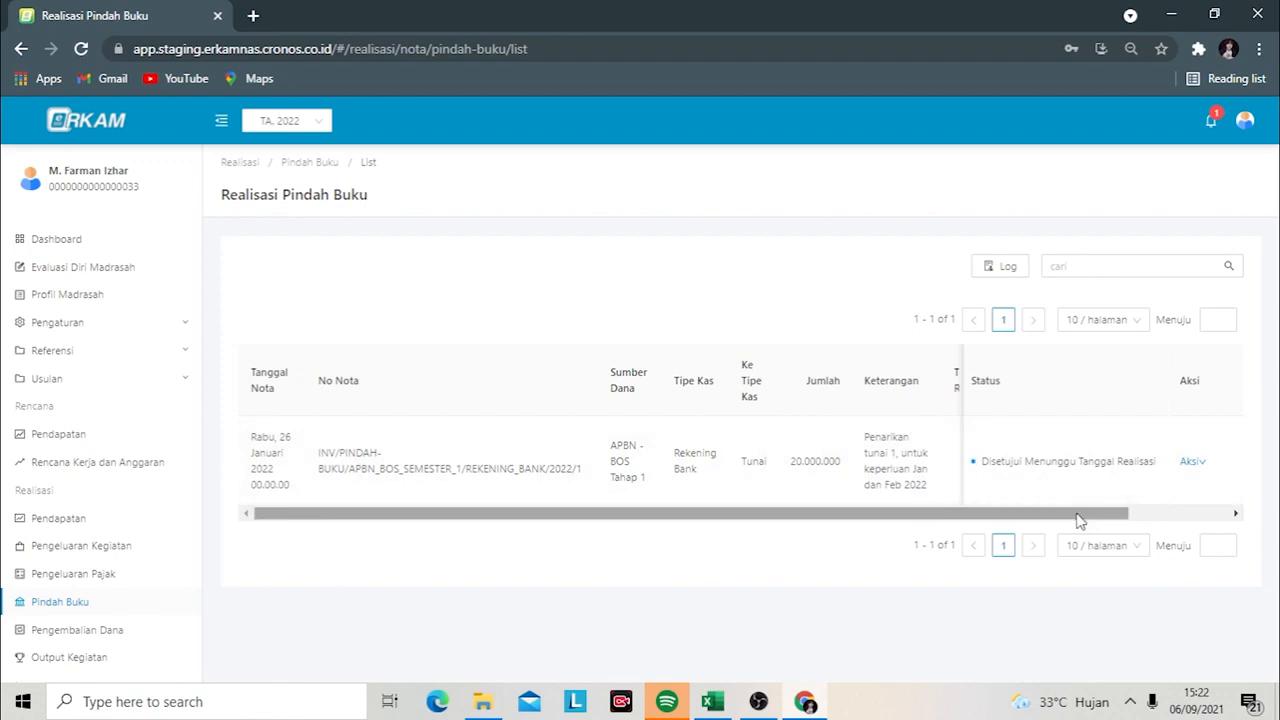
left_click_drag(1080, 520, 1220, 518)
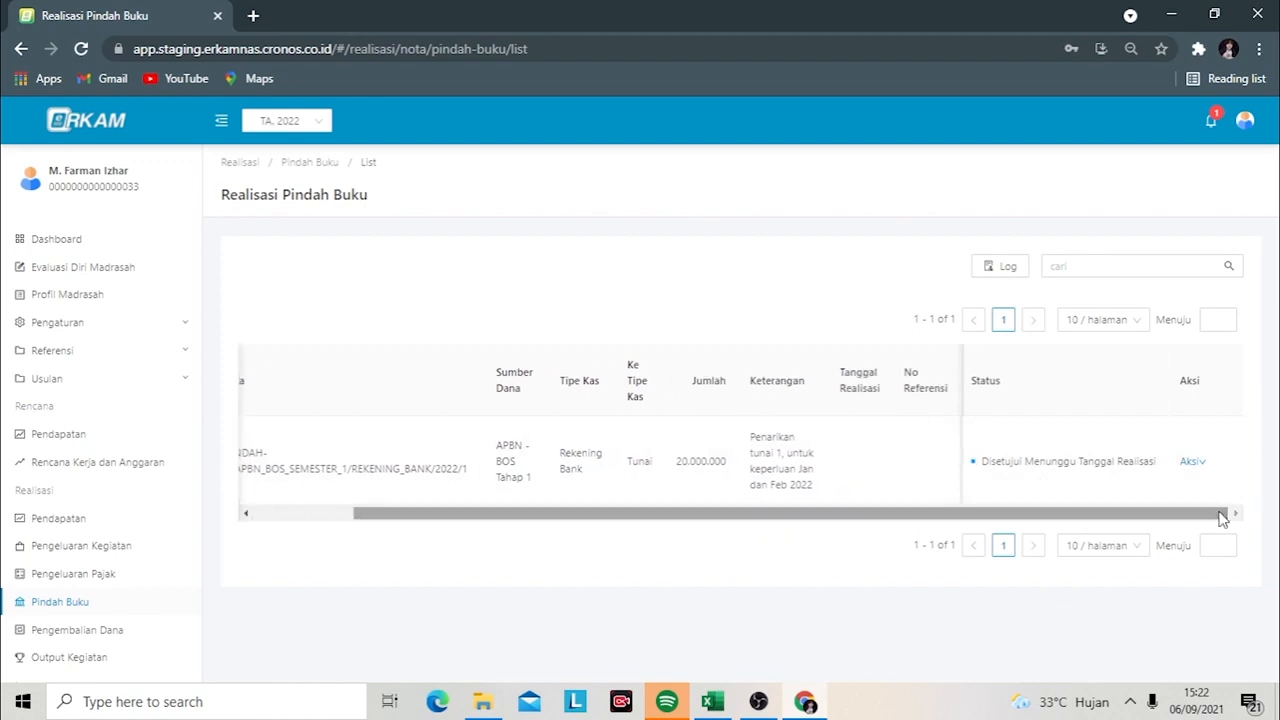
- Log in again and follow the notification to the Pindah Buku note awaiting realization
left_click(1245, 120)
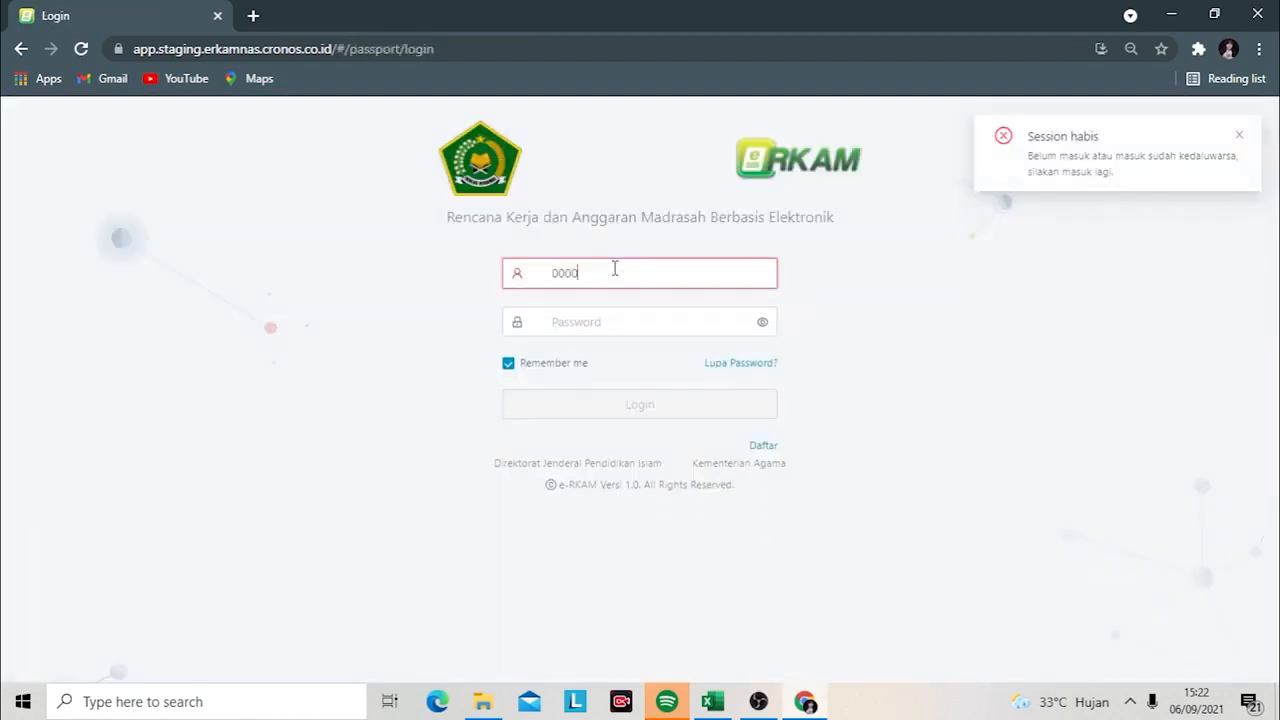
type("000000000033")
left_click(551, 322)
type("********")
left_click(591, 405)
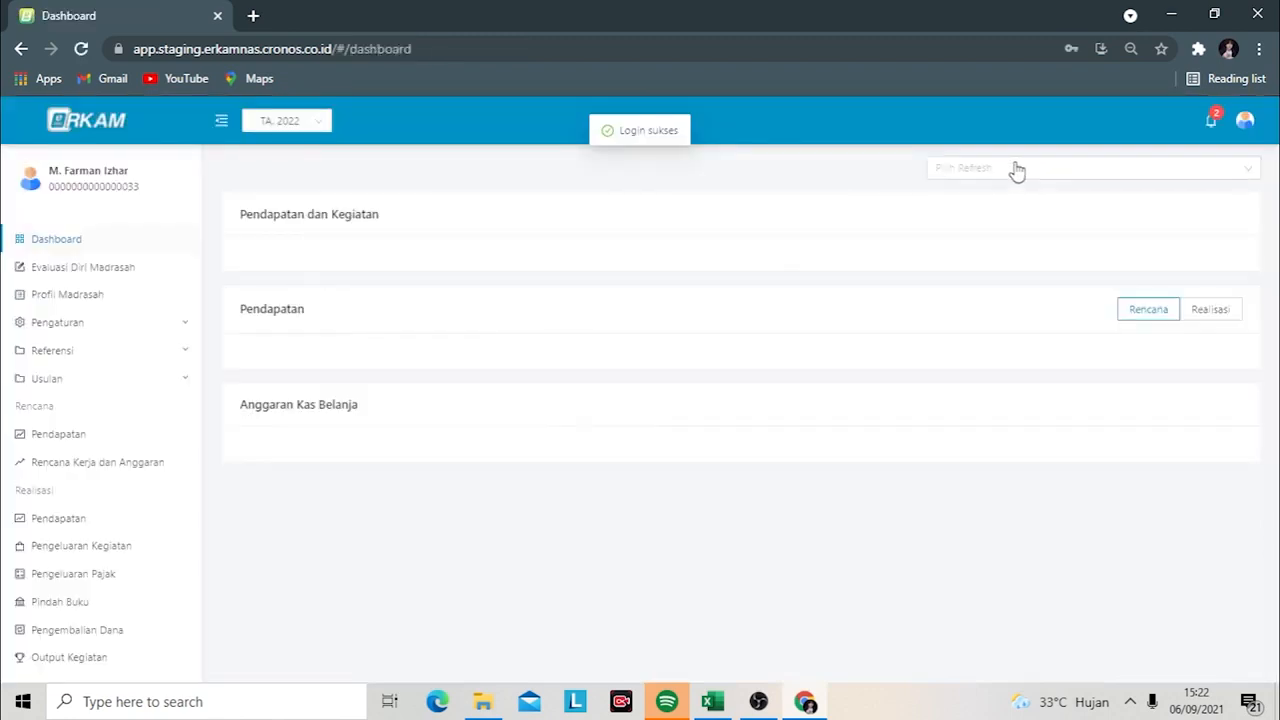
left_click(1211, 126)
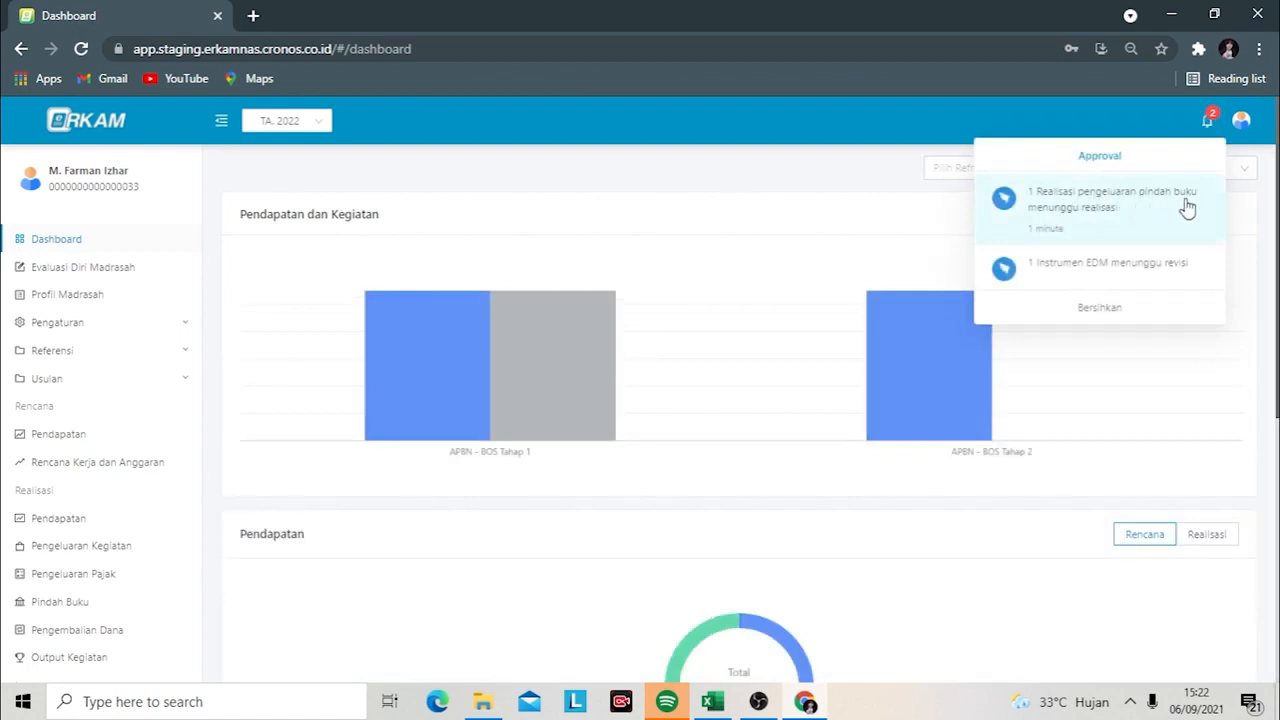
left_click(1081, 224)
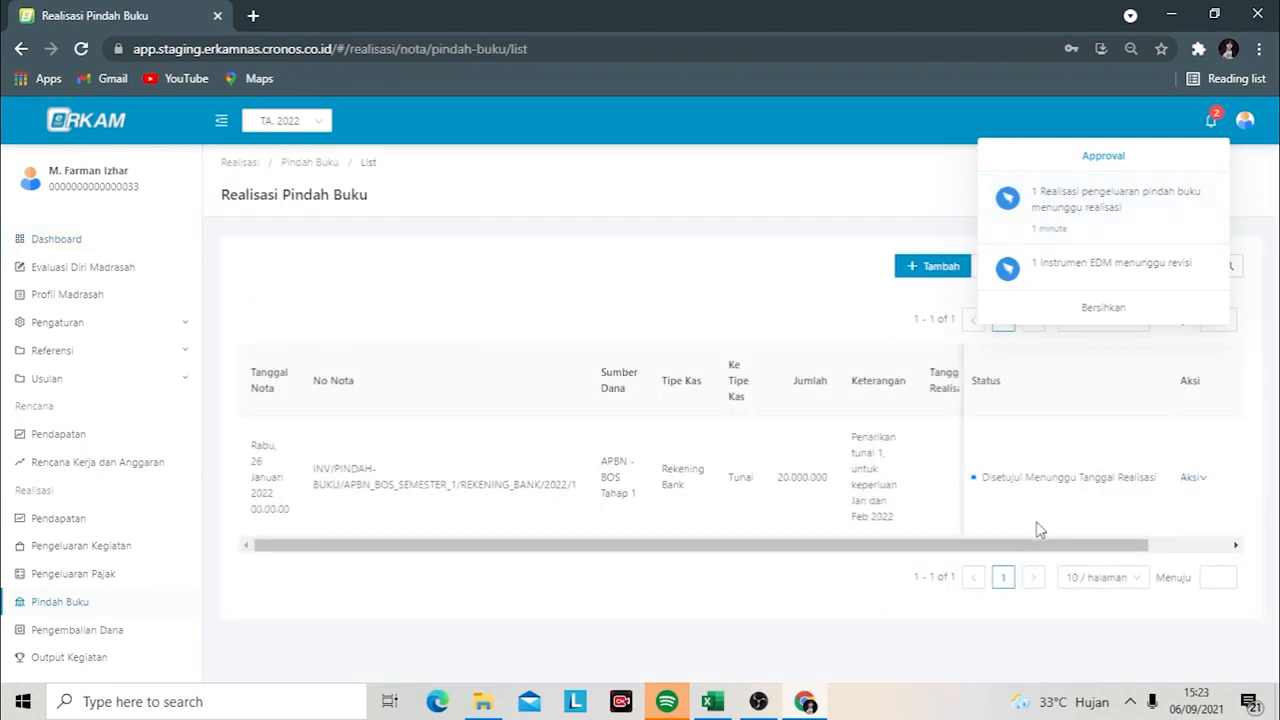
- Set the transfer note's realization date to 26 January 2022 with reference BK-TM 001 and save
left_click(1192, 480)
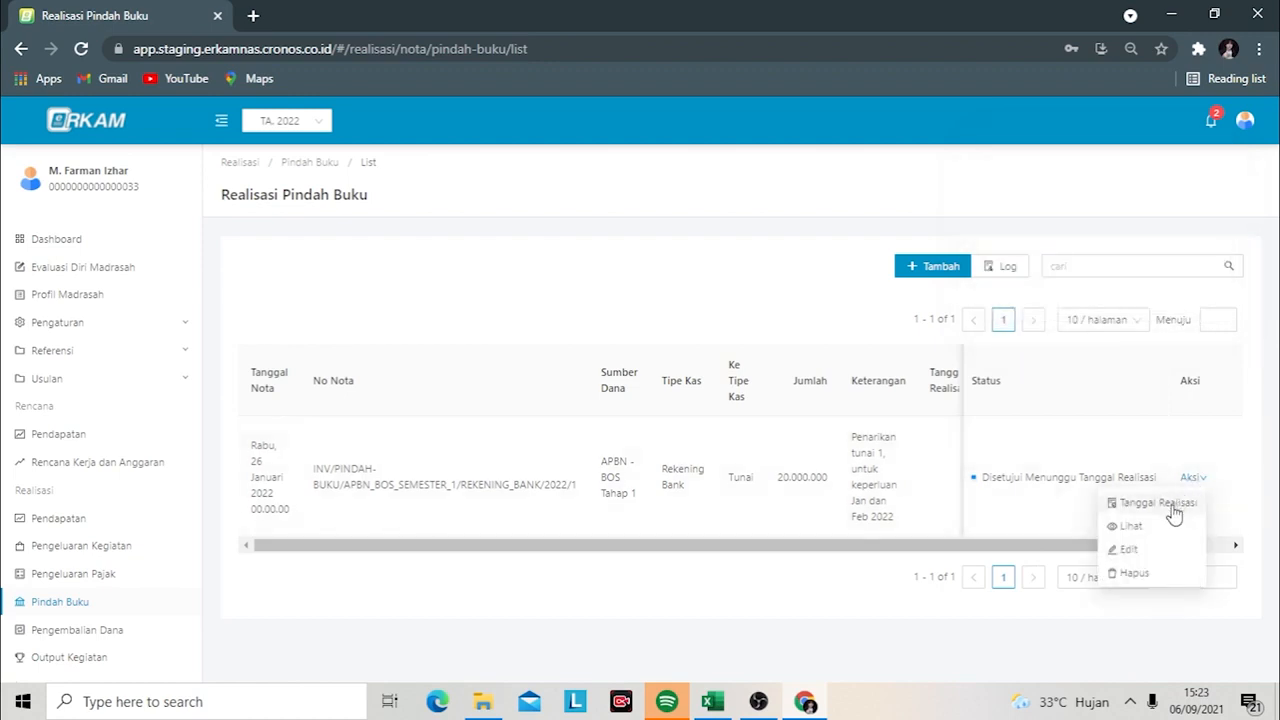
left_click(1160, 503)
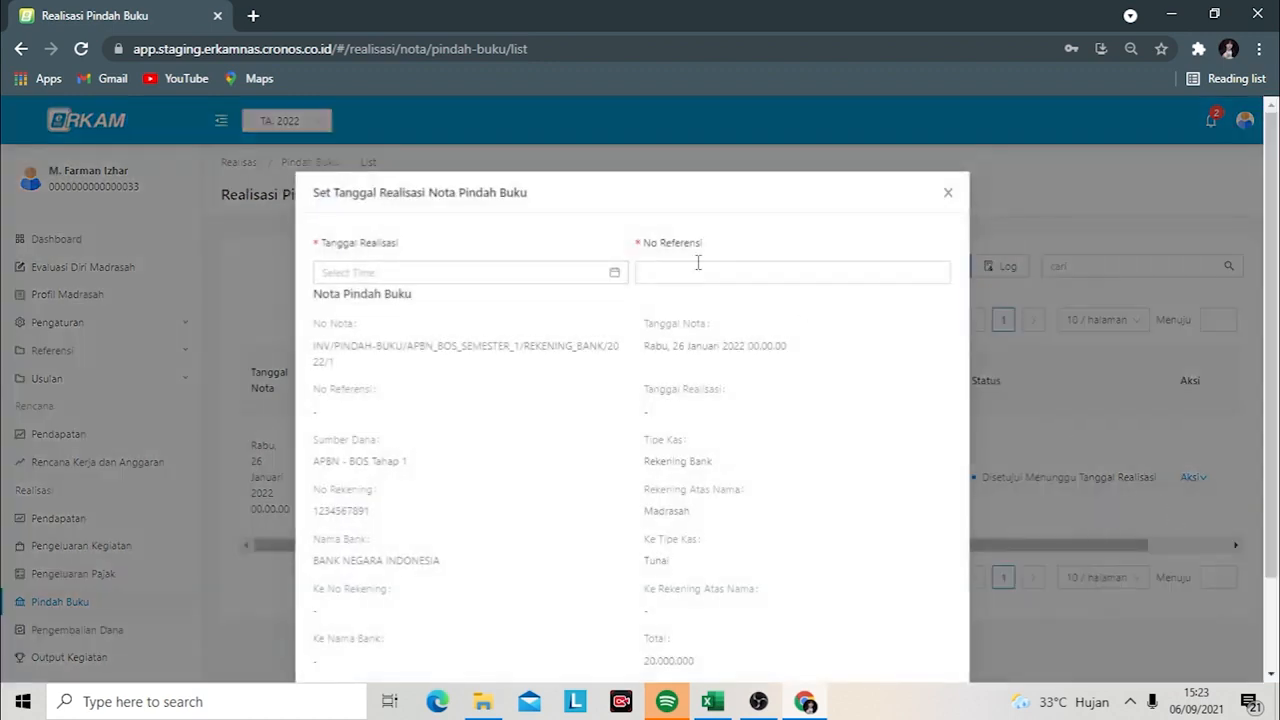
left_click(615, 274)
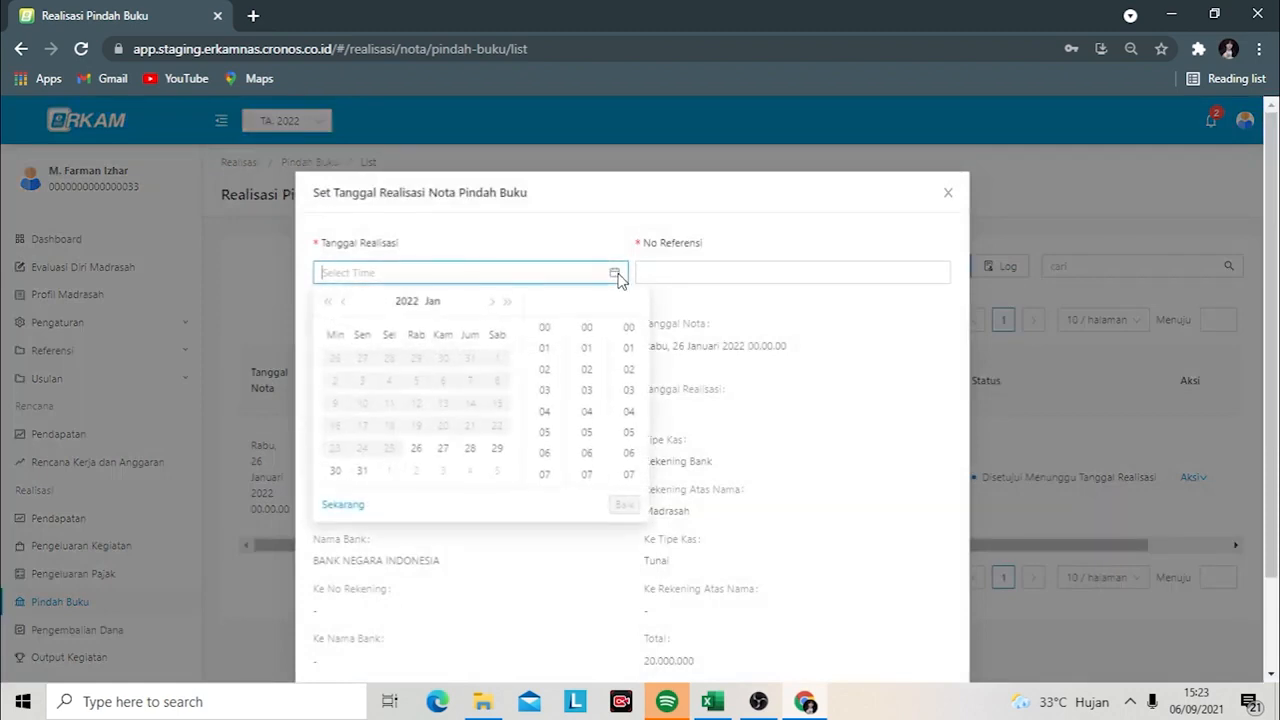
left_click(416, 449)
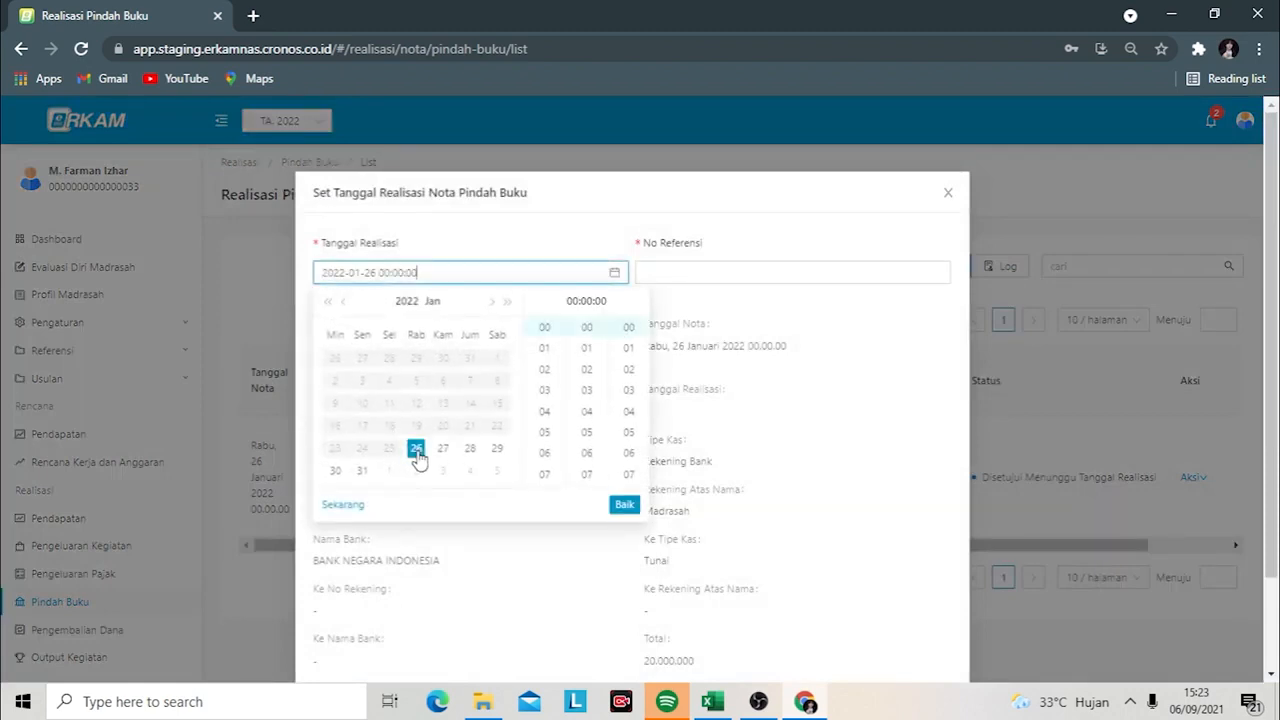
left_click(622, 508)
left_click(743, 277)
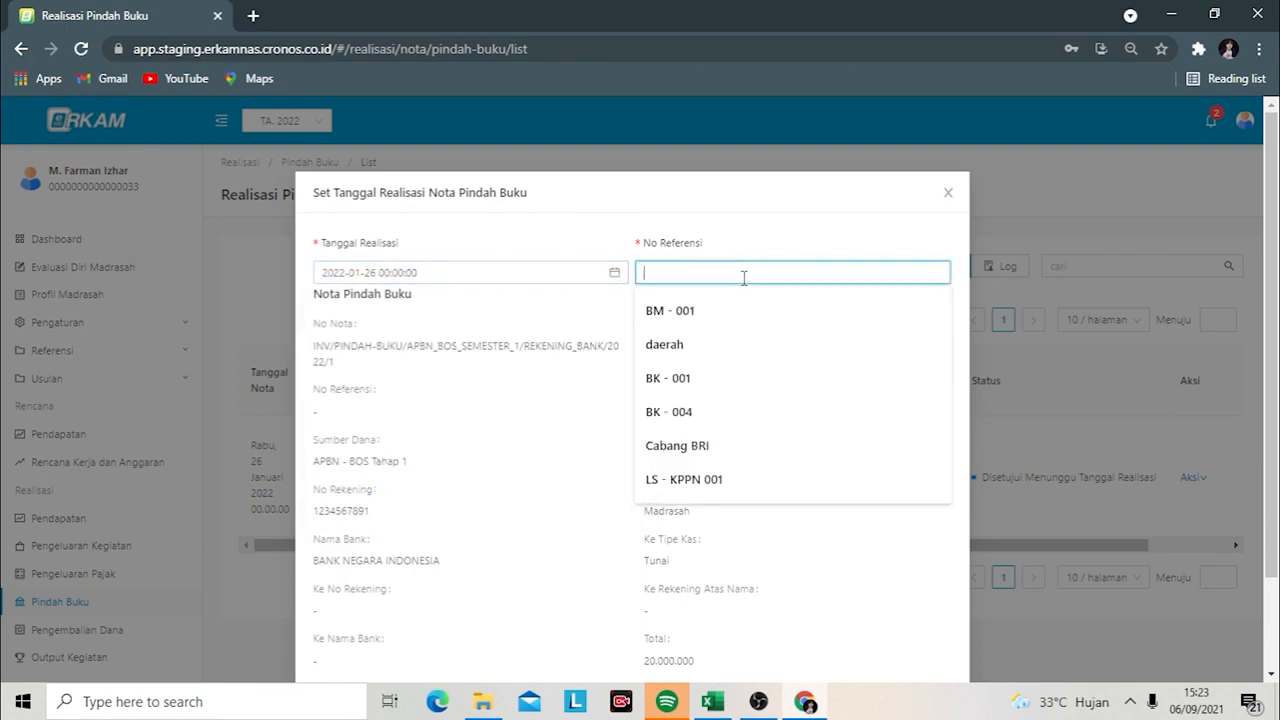
type("BK 001")
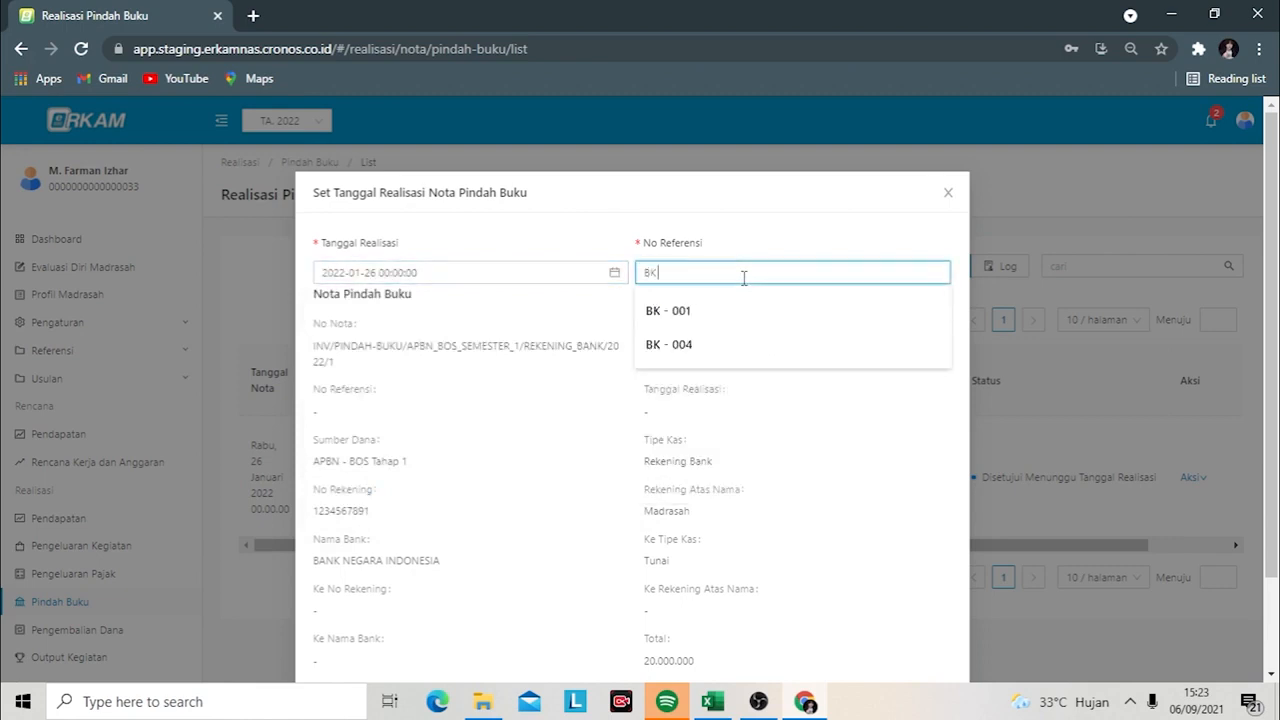
left_click(659, 279)
type("M 001")
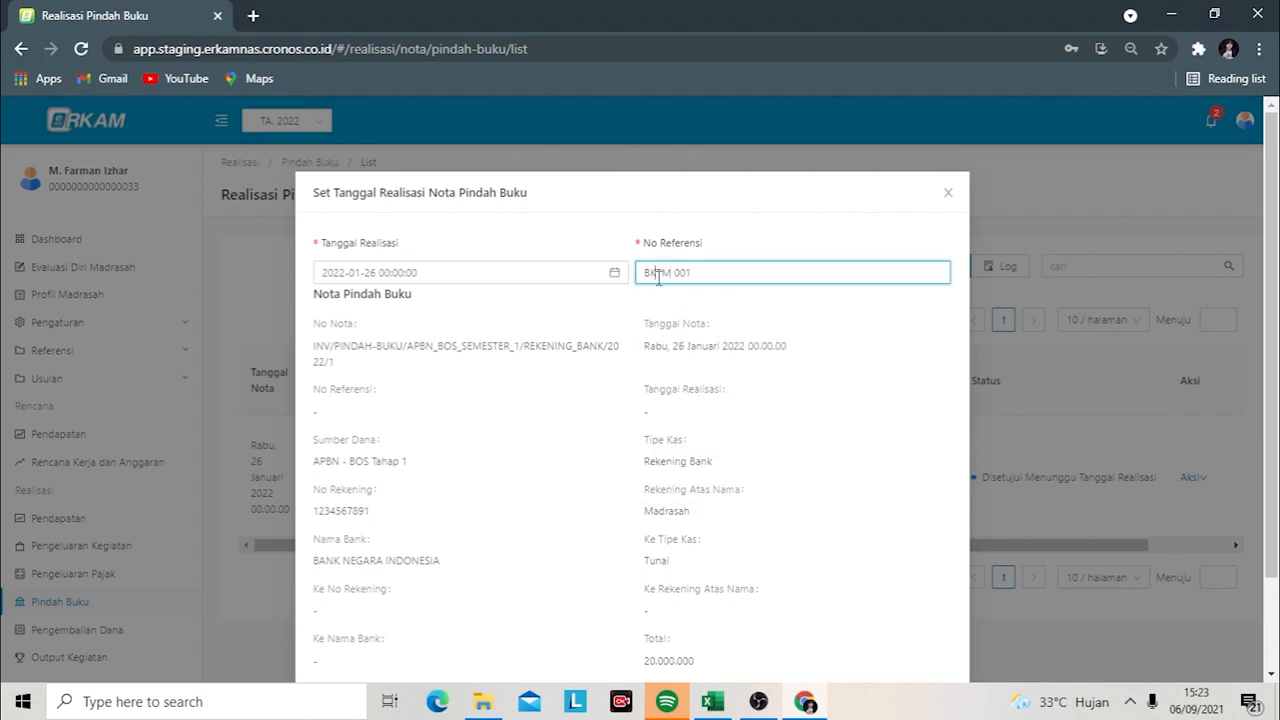
type("T")
left_click_drag(1273, 172, 1279, 303)
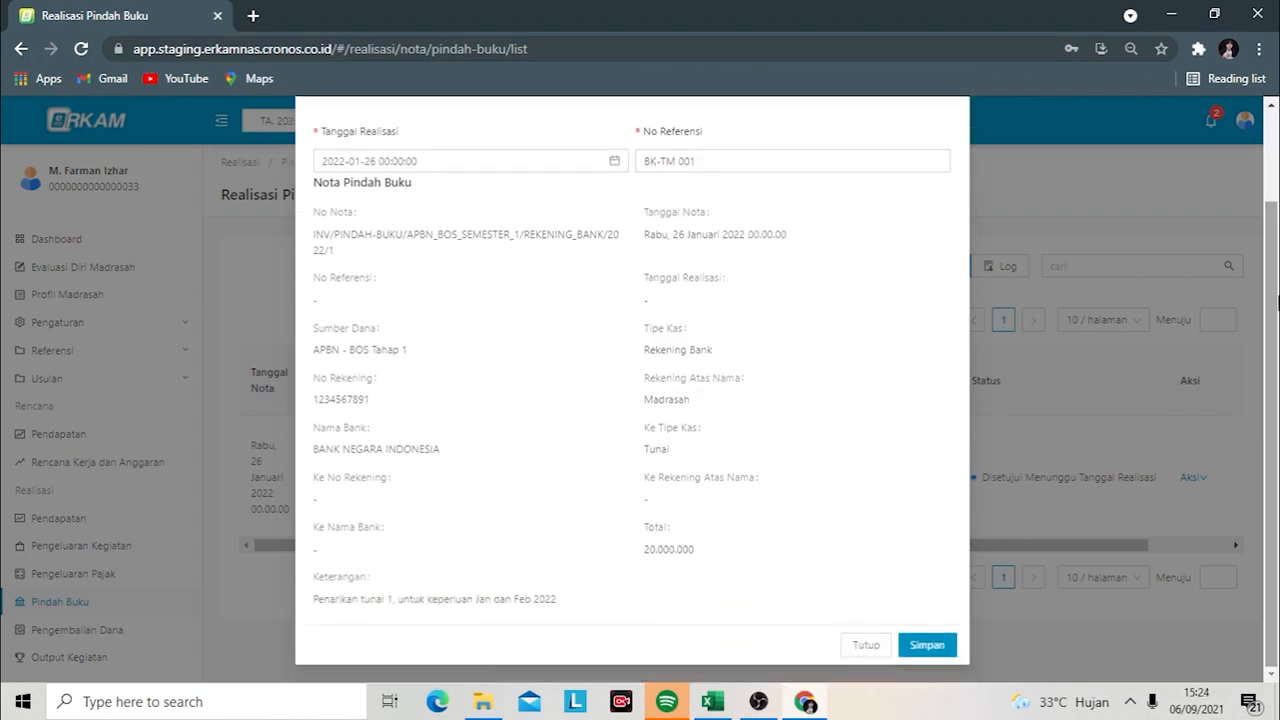
left_click(926, 644)
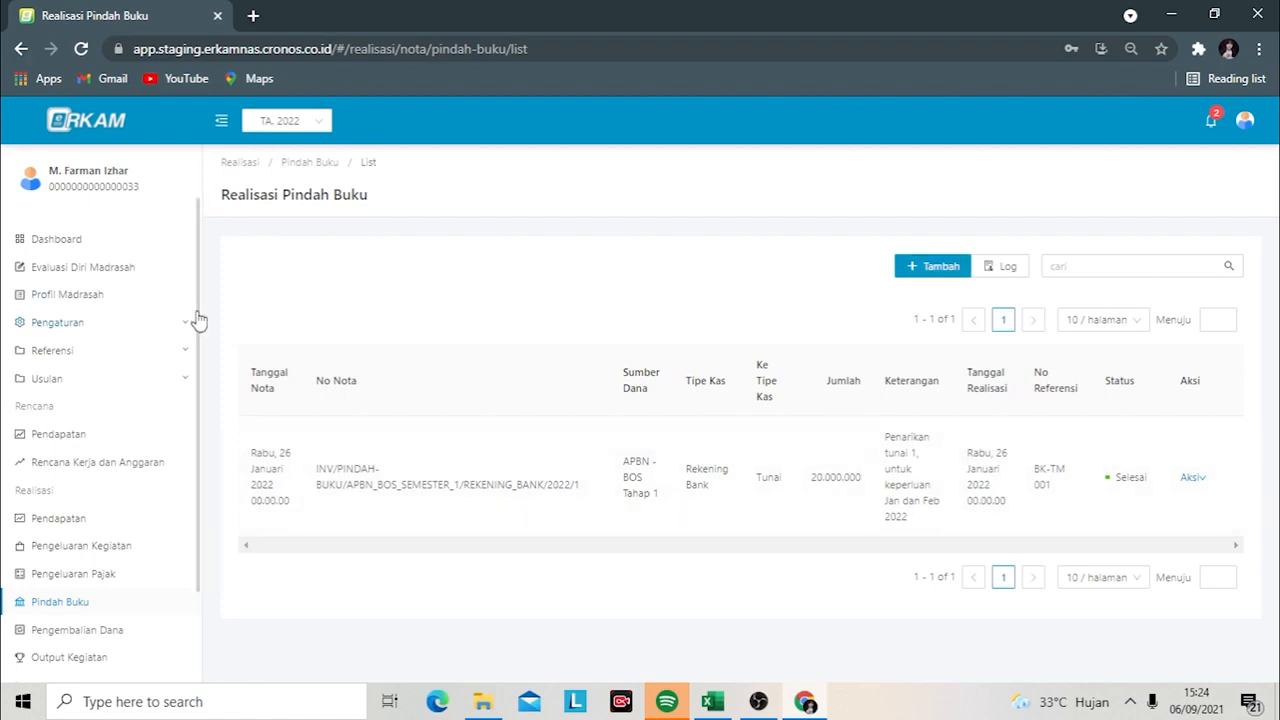
- Review BK-TM 001's 20.000.000 debit and credit and the 55.000.000 balance in Buku Kas Umum (BOS K2)
left_click_drag(195, 320, 185, 489)
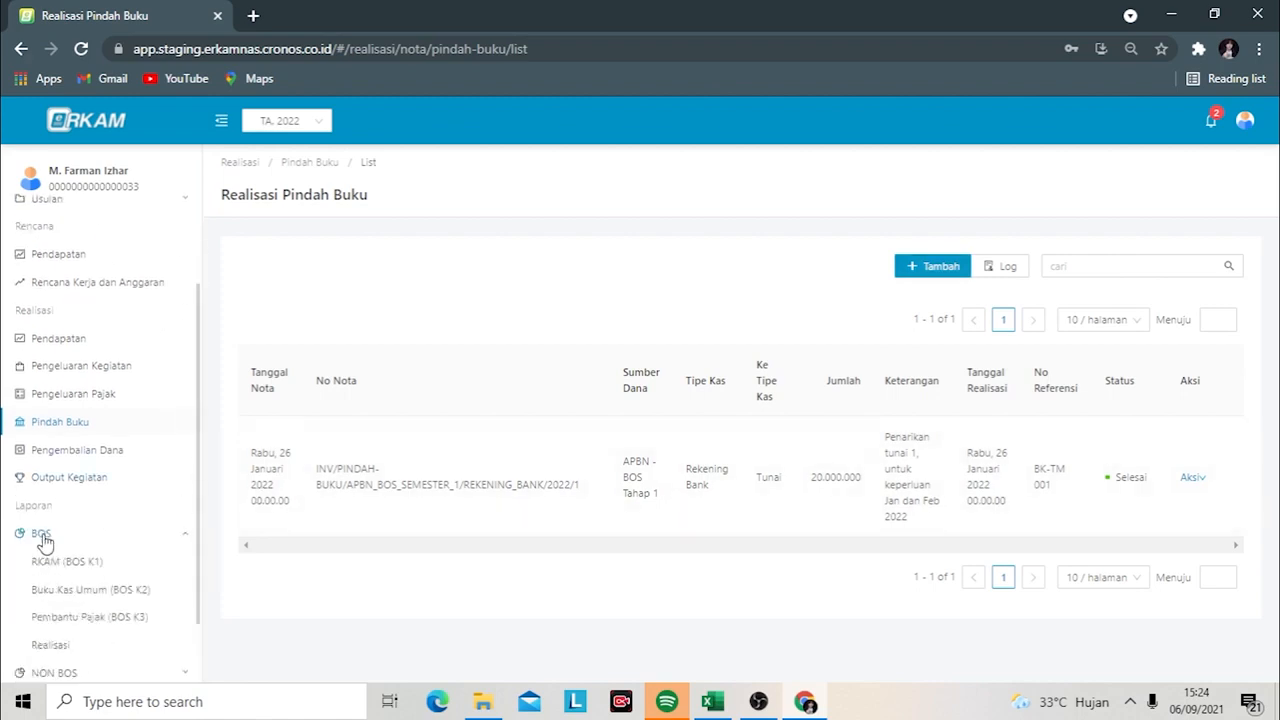
left_click(72, 596)
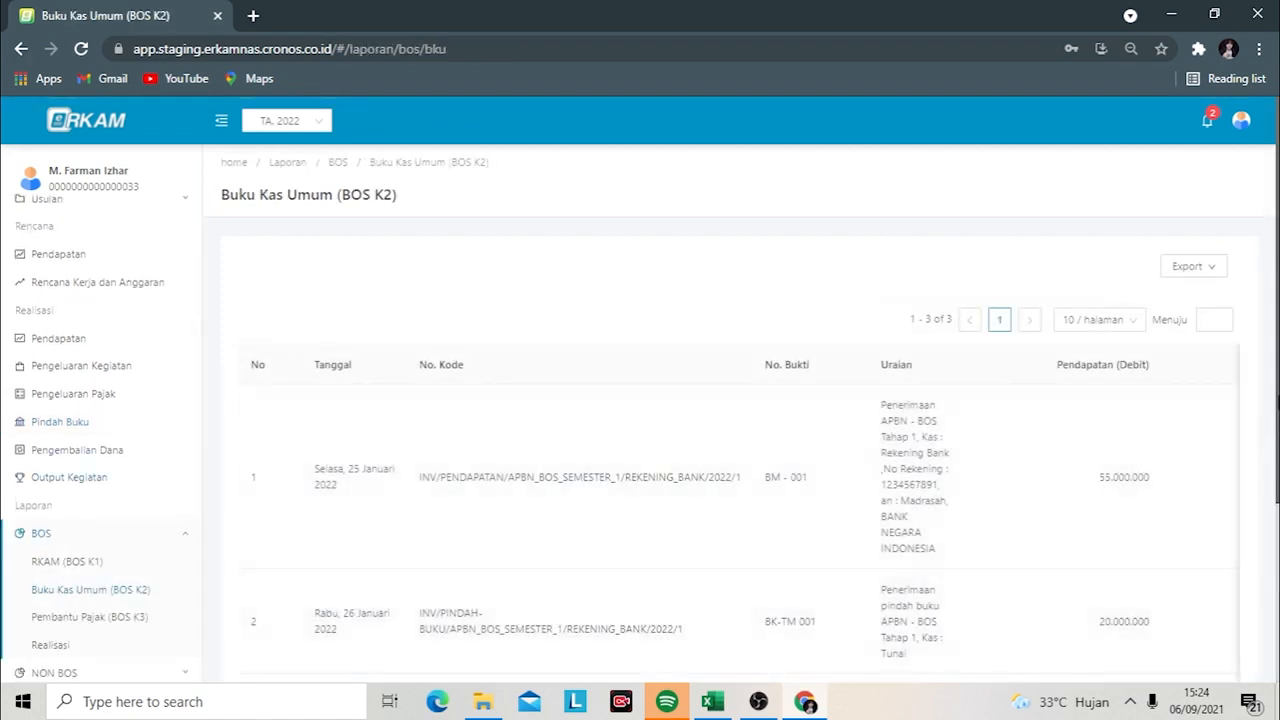
scroll(981, 658, "down", 3)
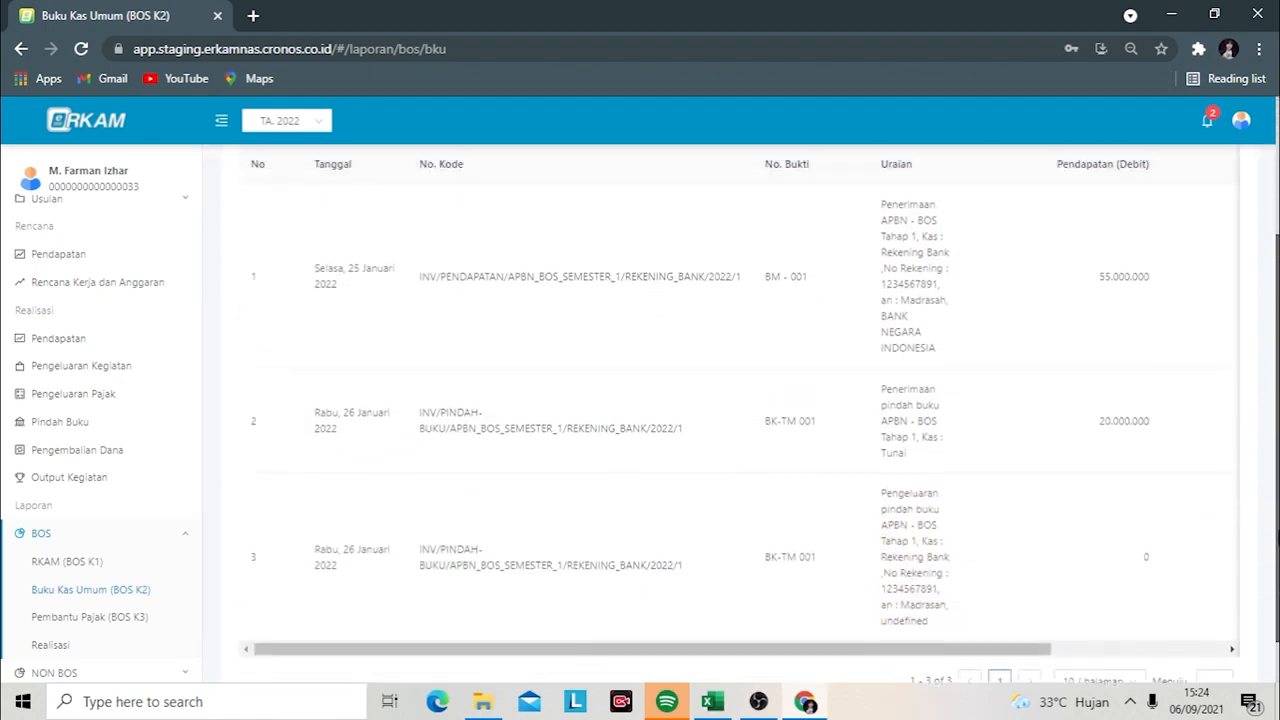
left_click_drag(981, 658, 1157, 666)
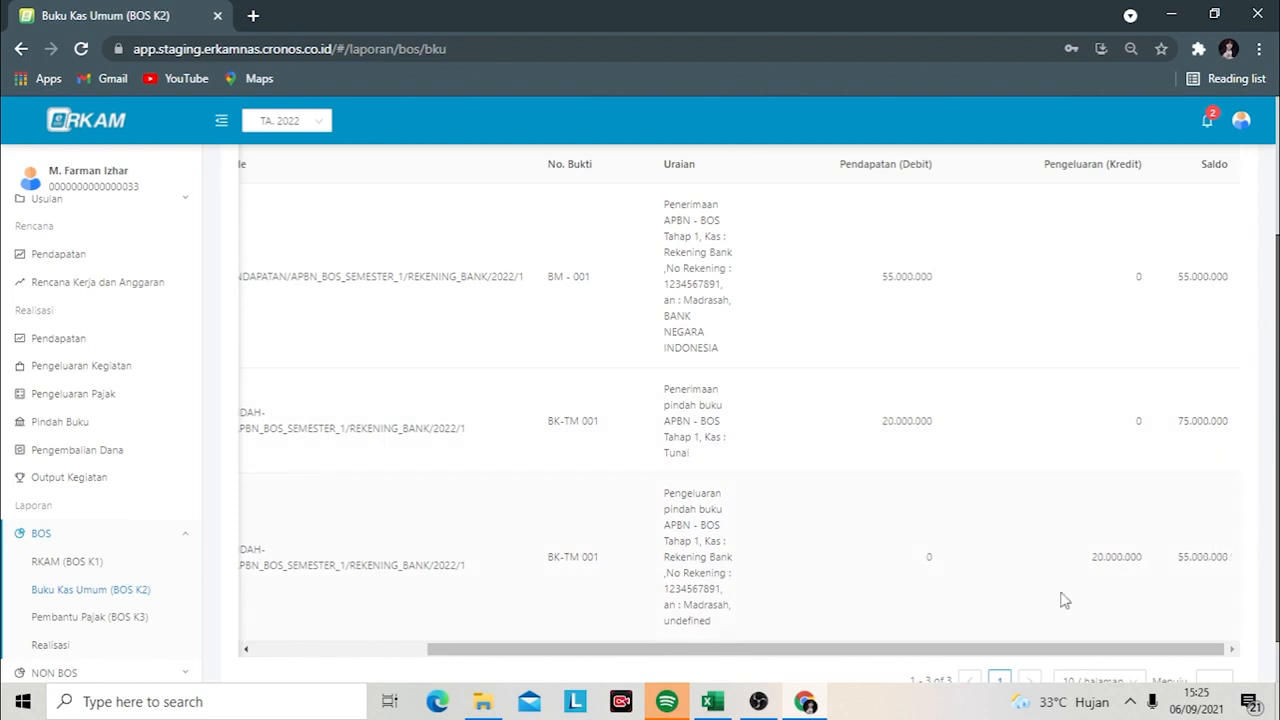
- Move from Realisasi Pendapatan to the empty Realisasi Pengeluaran Kegiatan list
left_click(60, 339)
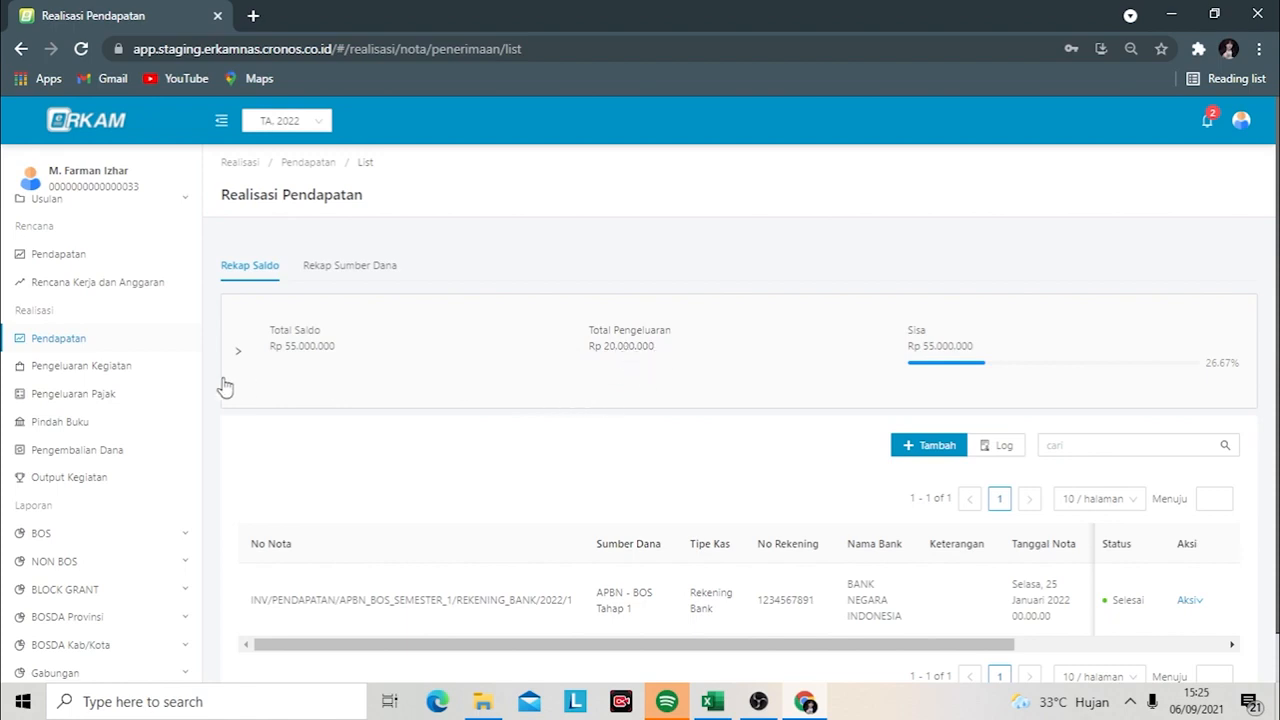
left_click(60, 370)
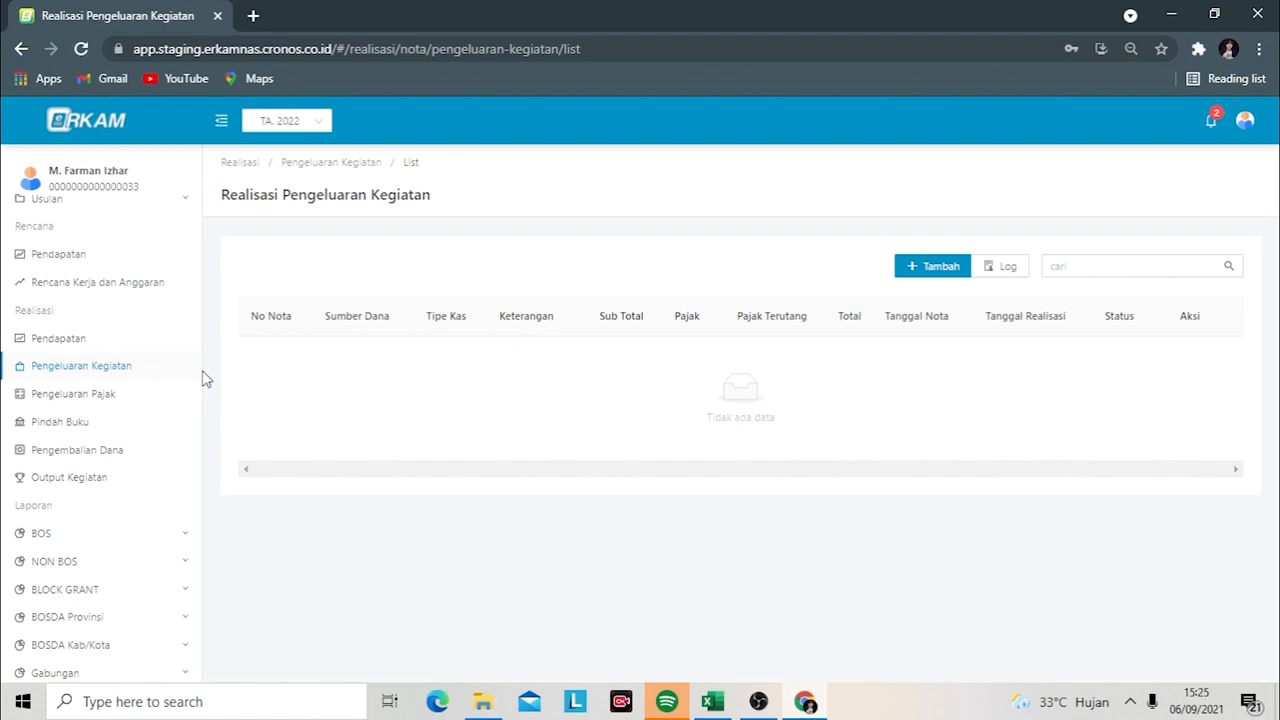
- Start a new spending note with APBN - BOS Tahap 1, Tipe Kas Tunai and payment method Tunai
left_click(936, 272)
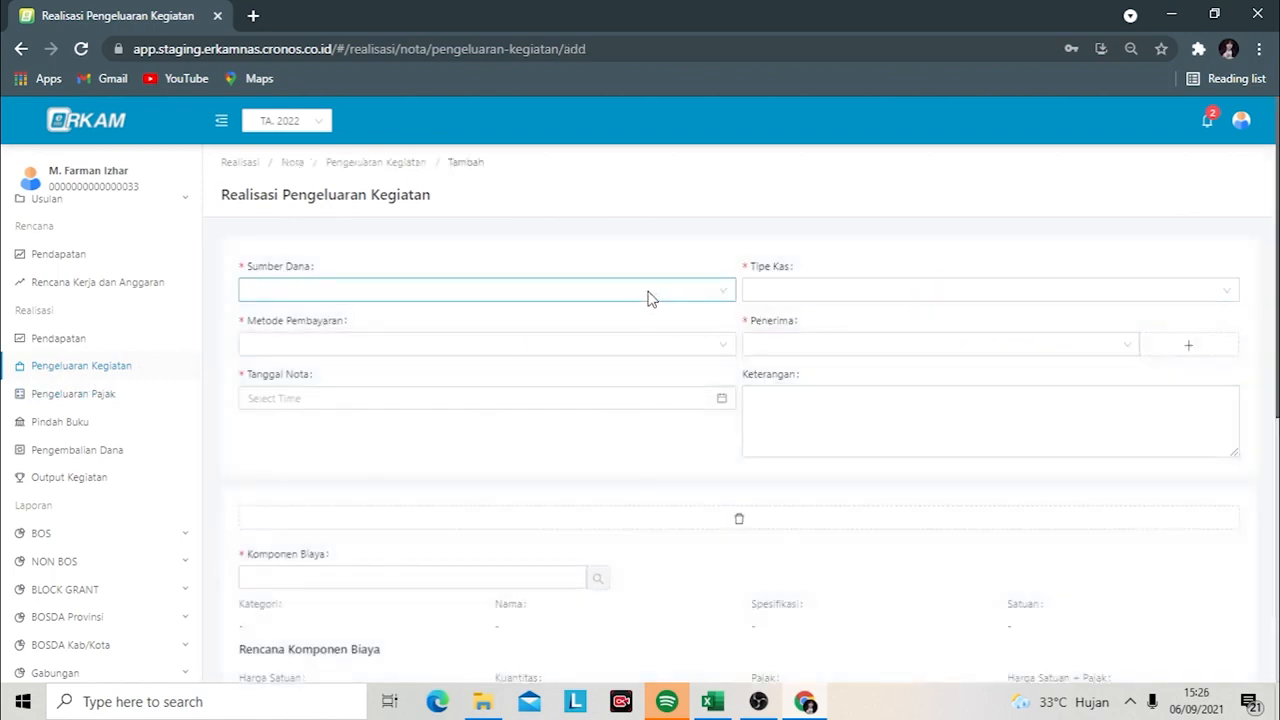
left_click(646, 294)
left_click(420, 322)
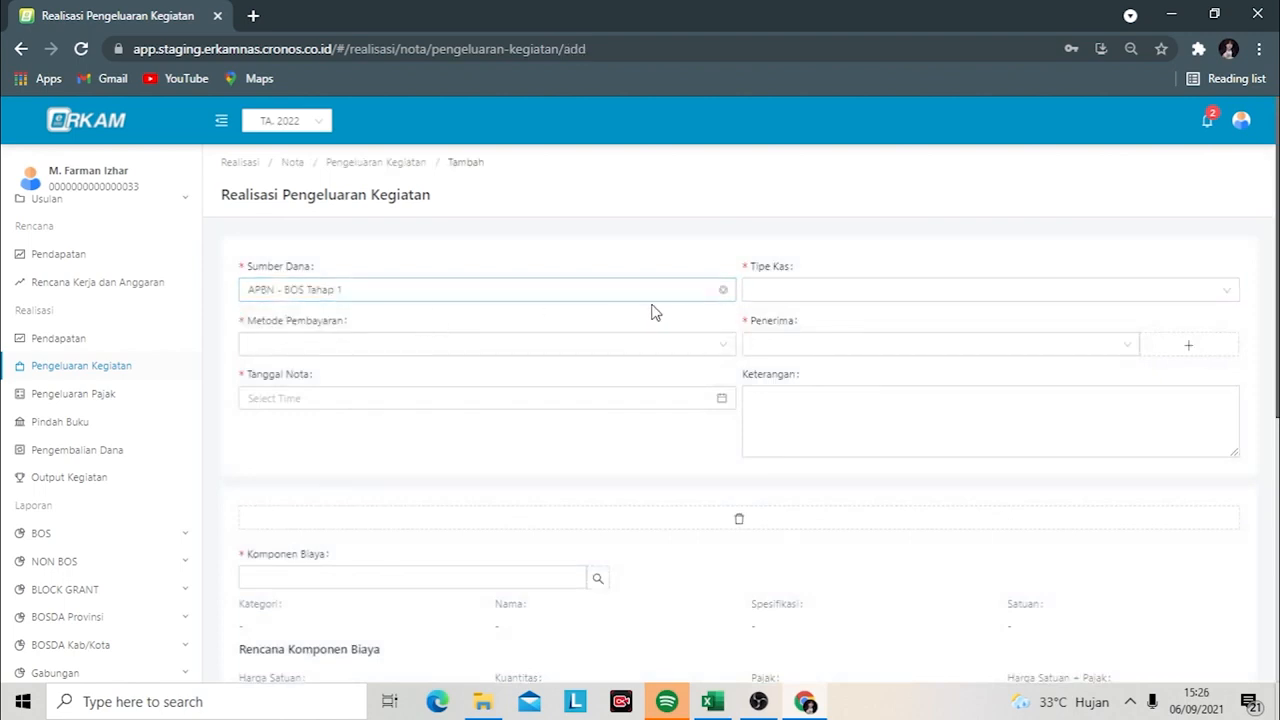
left_click(819, 297)
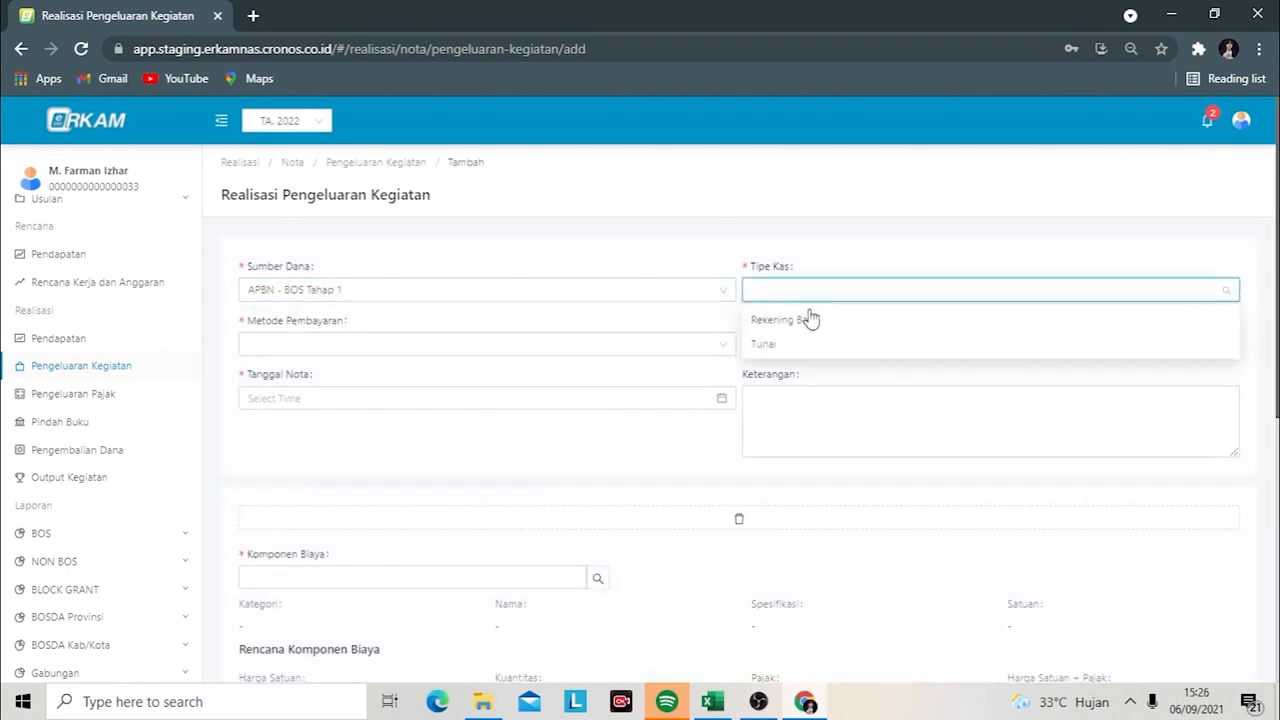
left_click(772, 345)
left_click(628, 346)
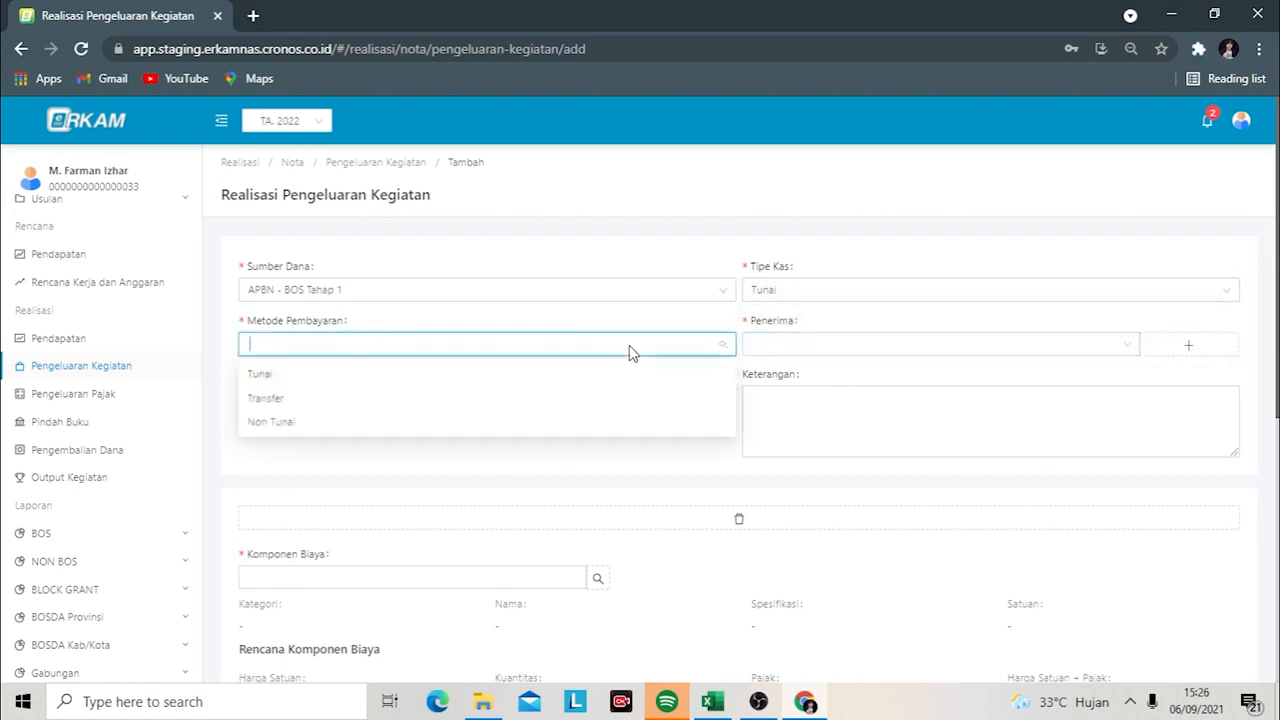
left_click(261, 378)
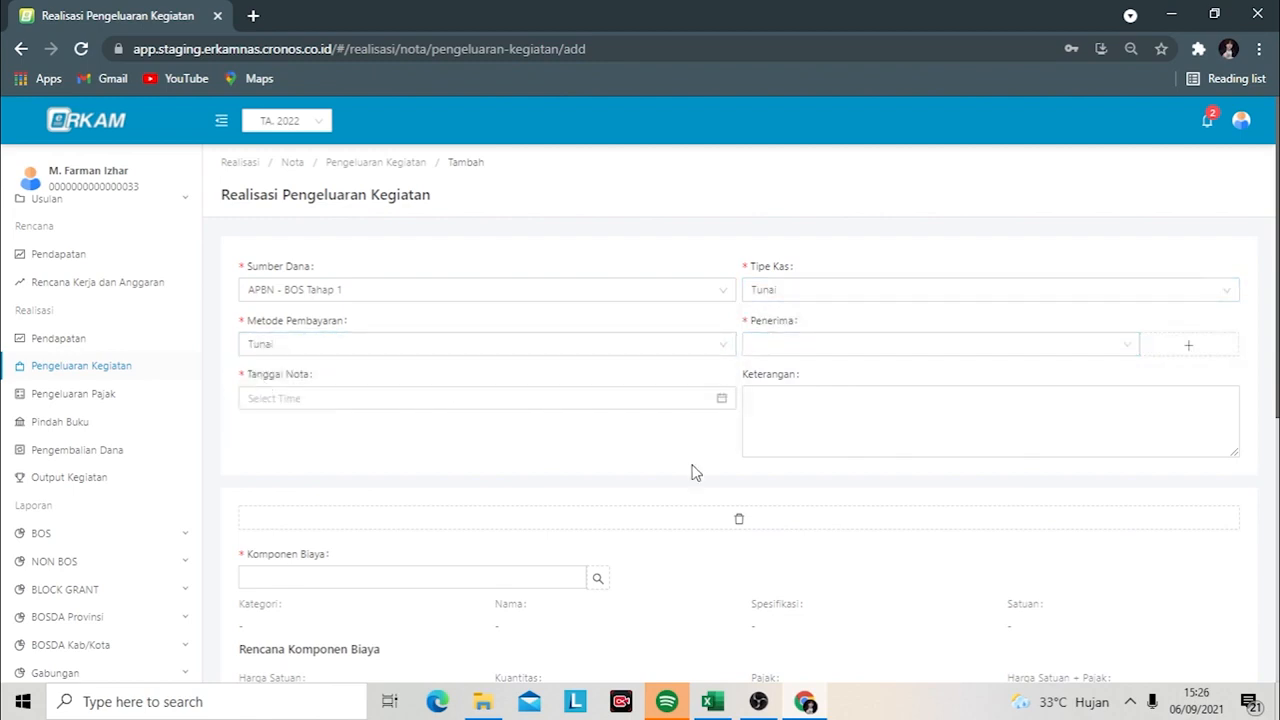
- Check the available recipients and bring up the Penerima settings list
left_click(882, 358)
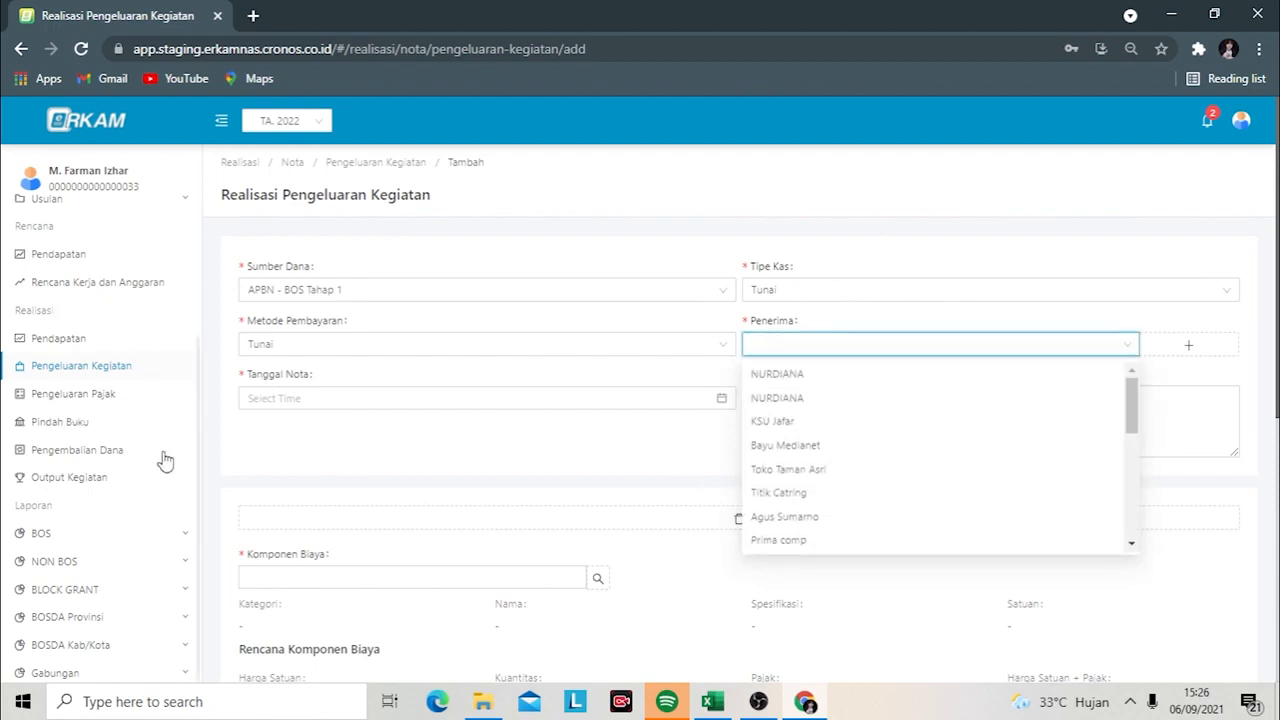
left_click_drag(197, 457, 208, 298)
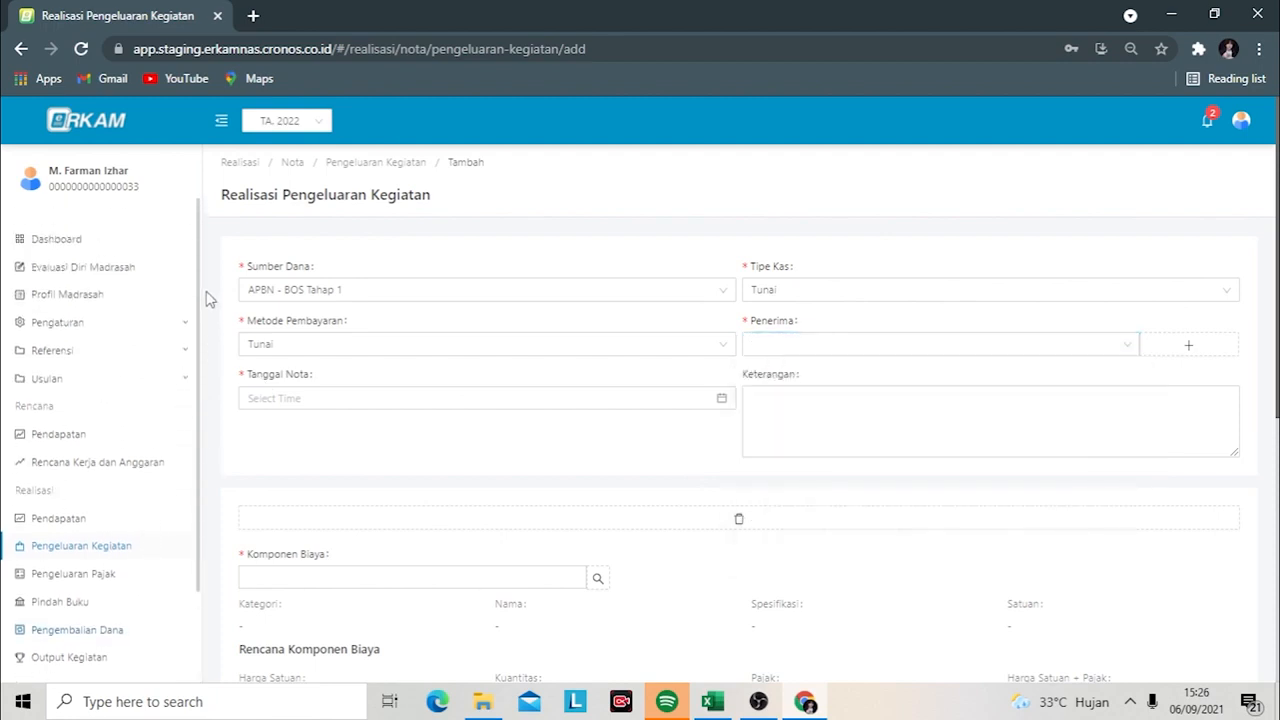
left_click(122, 325)
- Begin adding a new Individu recipient named Guru A on the recipients page
left_click(65, 377)
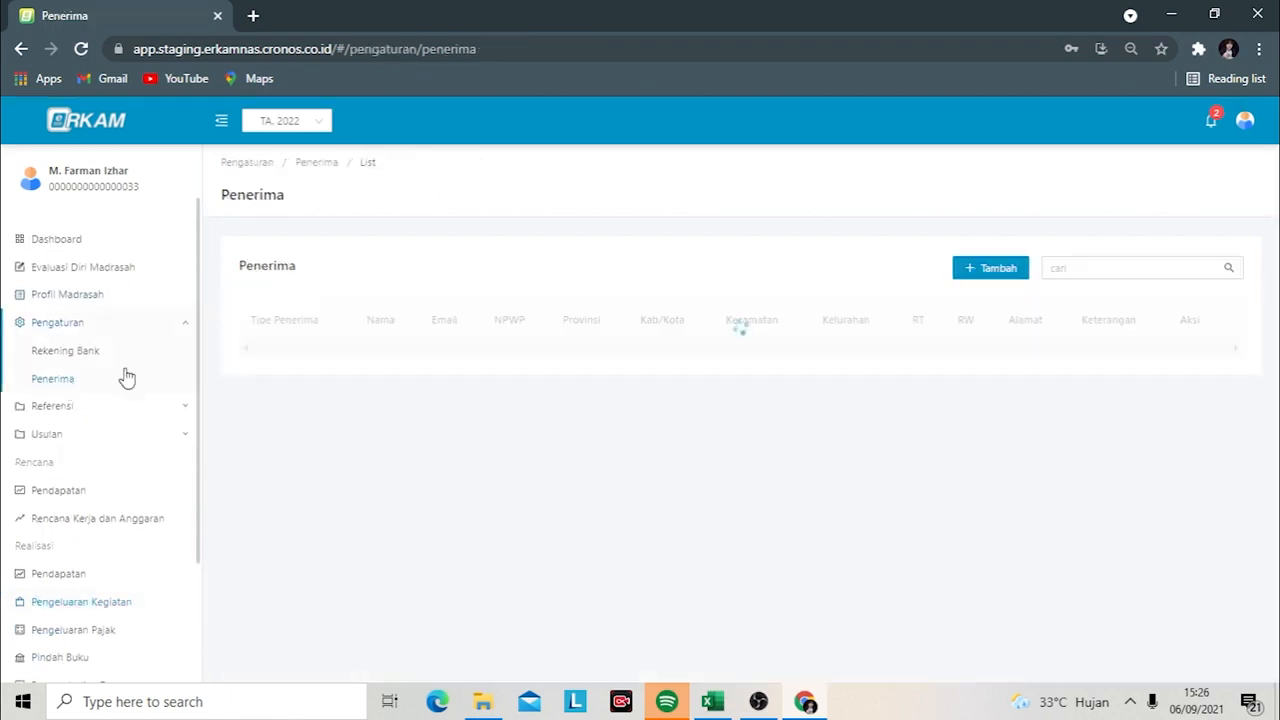
left_click(995, 268)
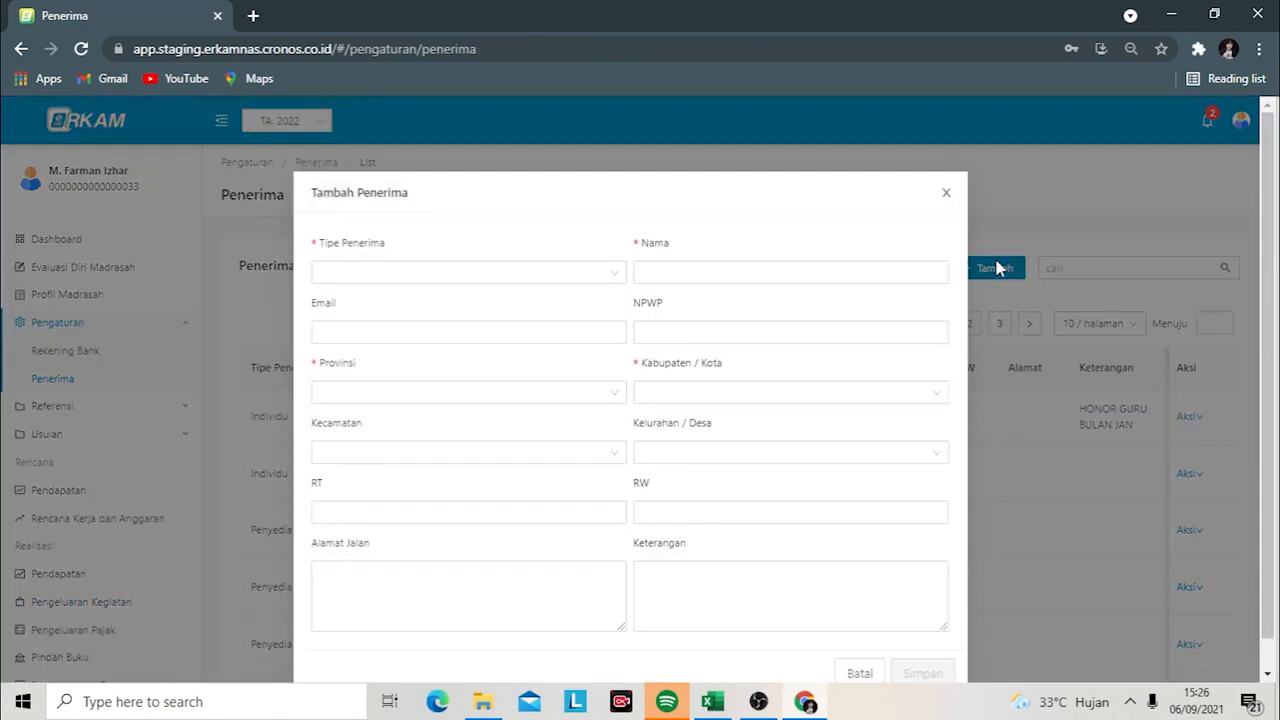
left_click(567, 281)
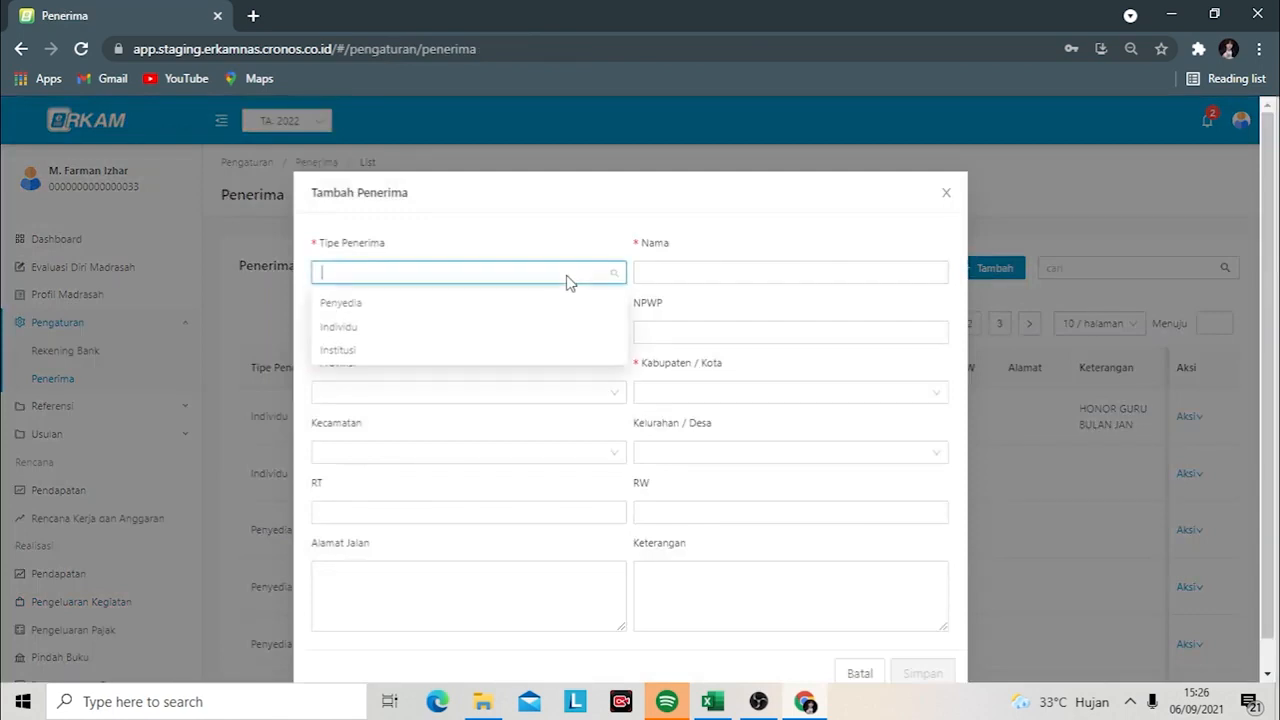
left_click(489, 330)
left_click(712, 282)
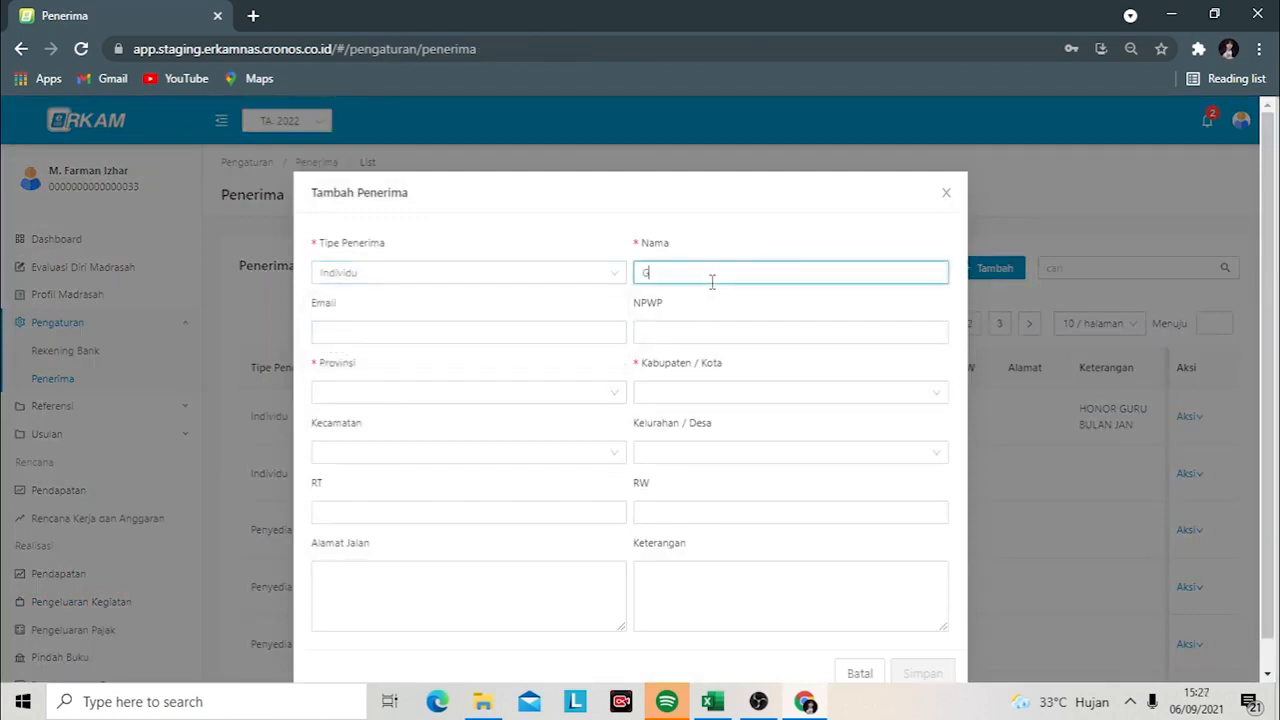
- Set the recipient's province to Jawa Tengah and regency to Magelang, save it, and return to activity spending
left_click(475, 393)
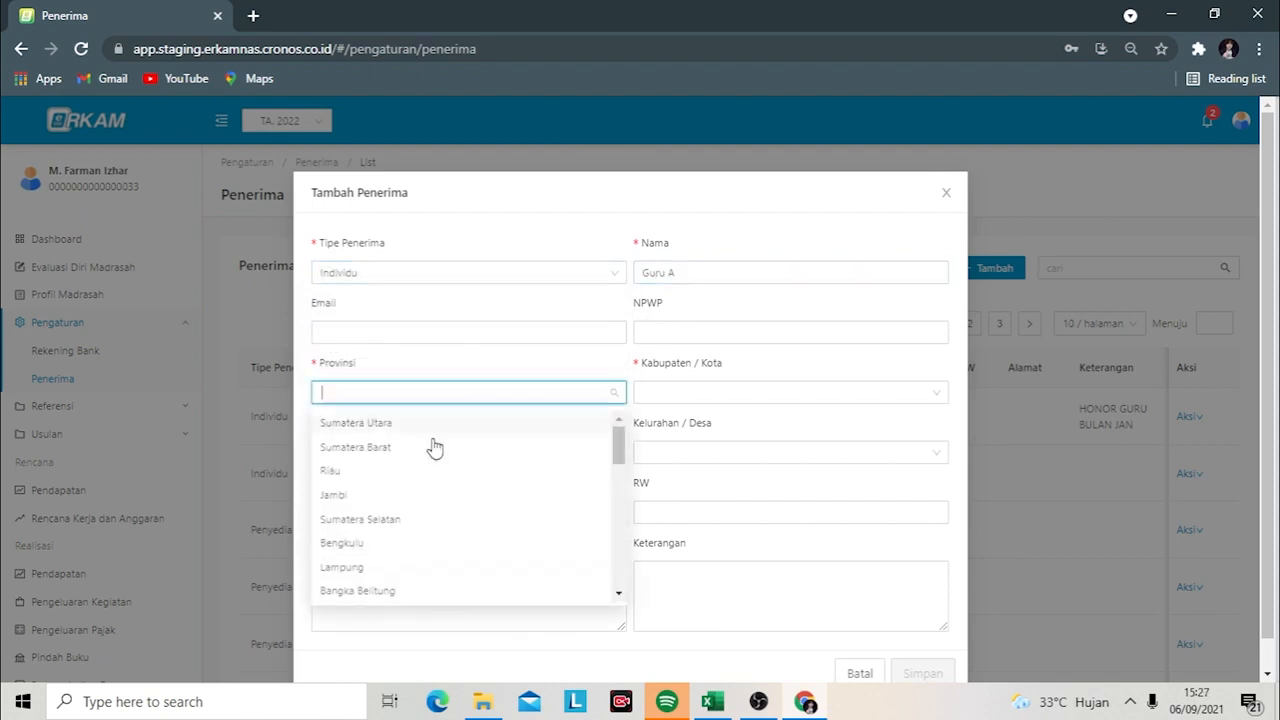
scroll(429, 449, "down", 3)
left_click(375, 440)
left_click(694, 393)
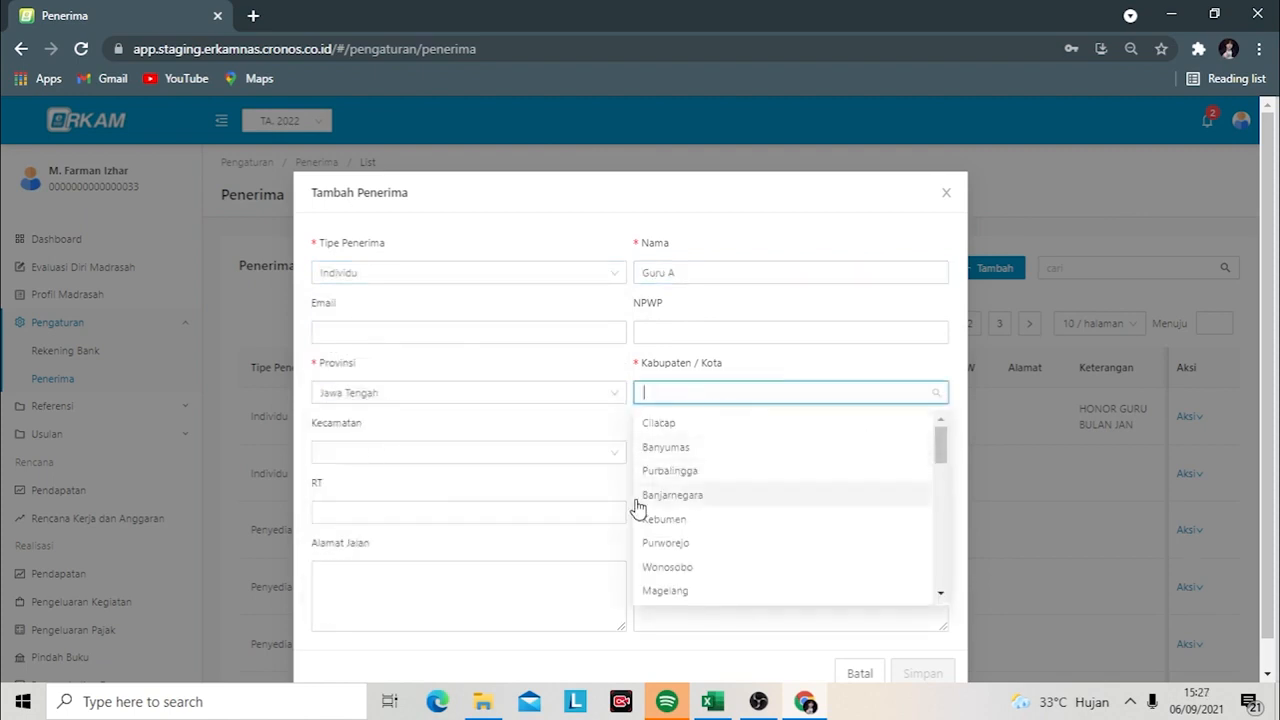
left_click(672, 592)
left_click(920, 673)
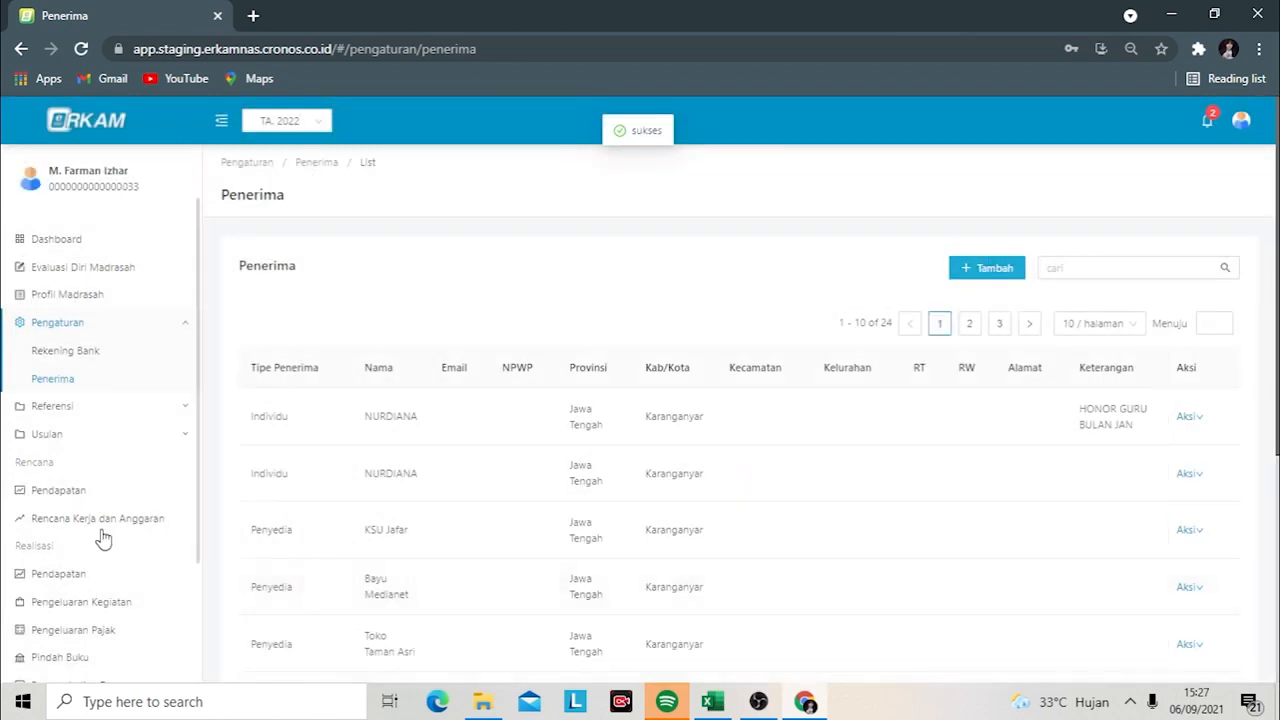
left_click(55, 601)
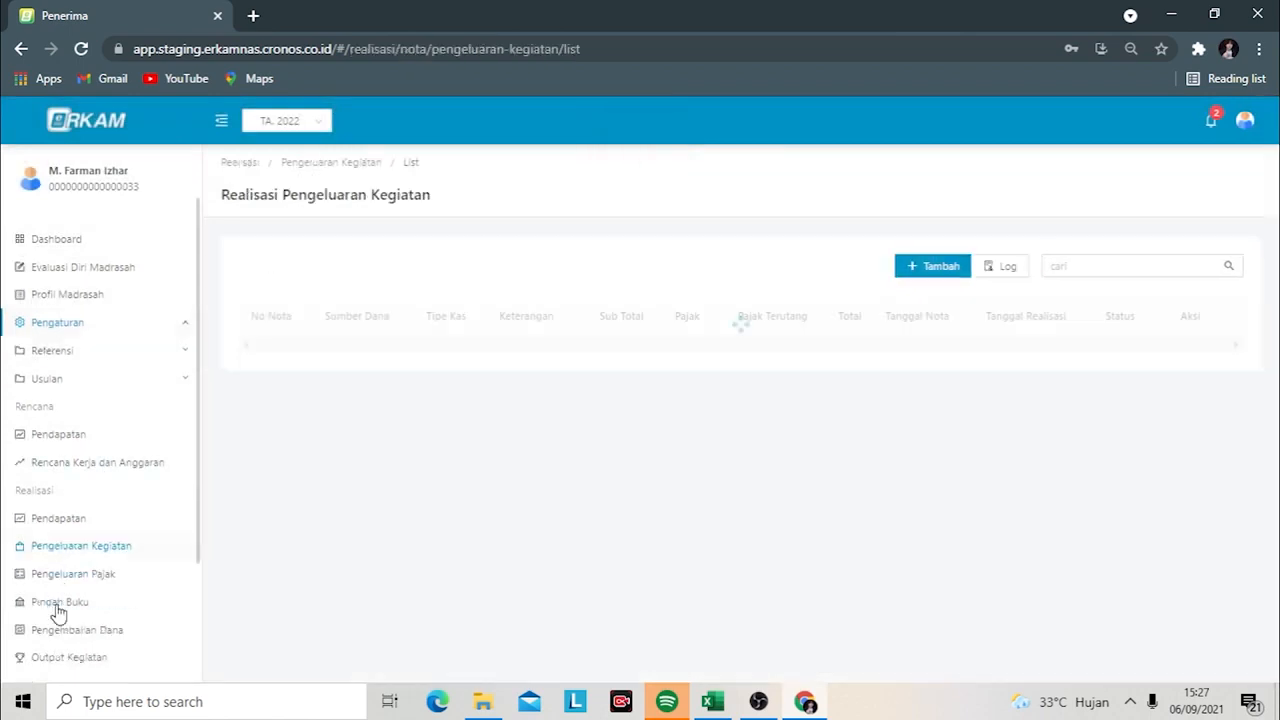
- Start a new spending note funded by APBN - BOS Tahap 1, with Tunai cash type and payment method
left_click(945, 269)
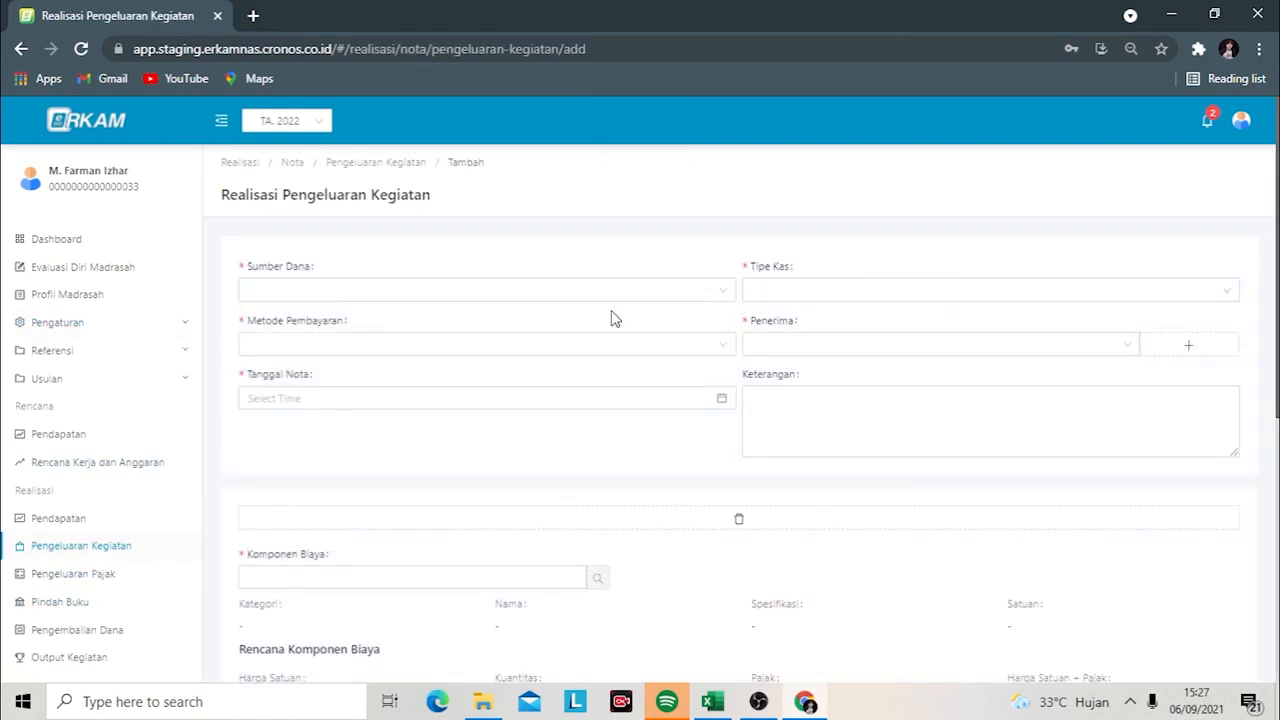
left_click(628, 290)
left_click(575, 328)
left_click(788, 292)
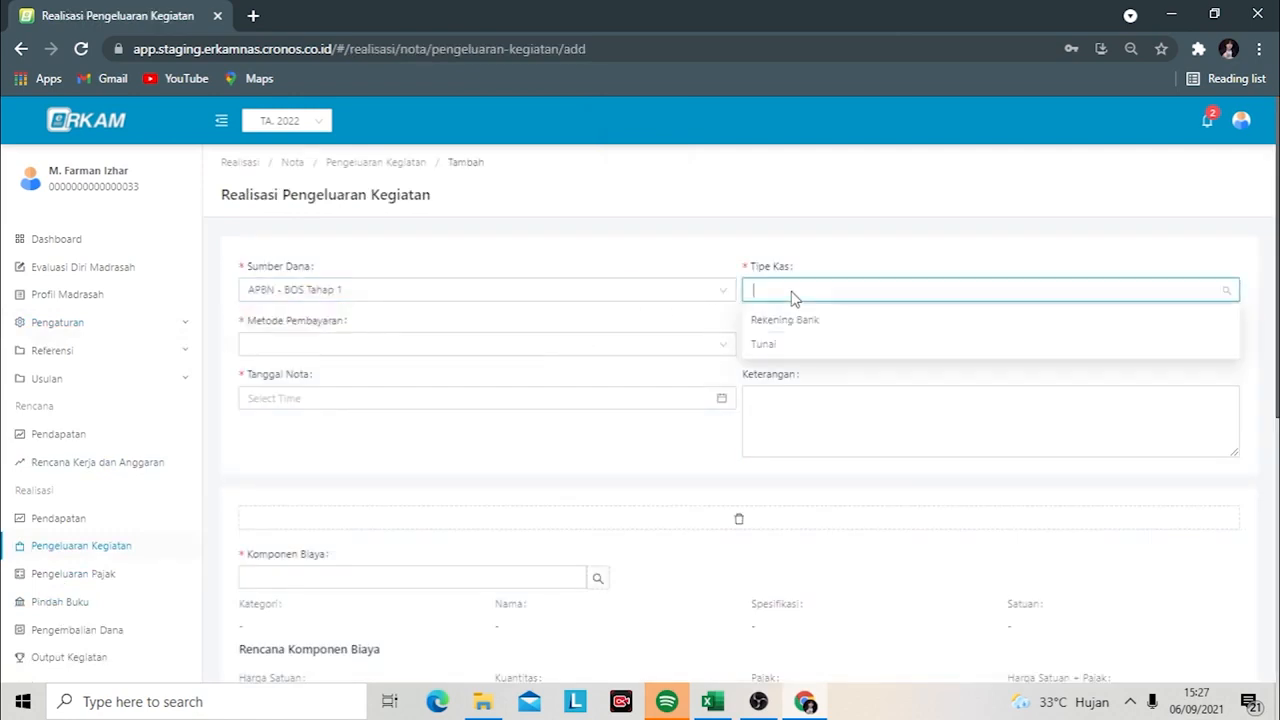
left_click(788, 340)
left_click(694, 345)
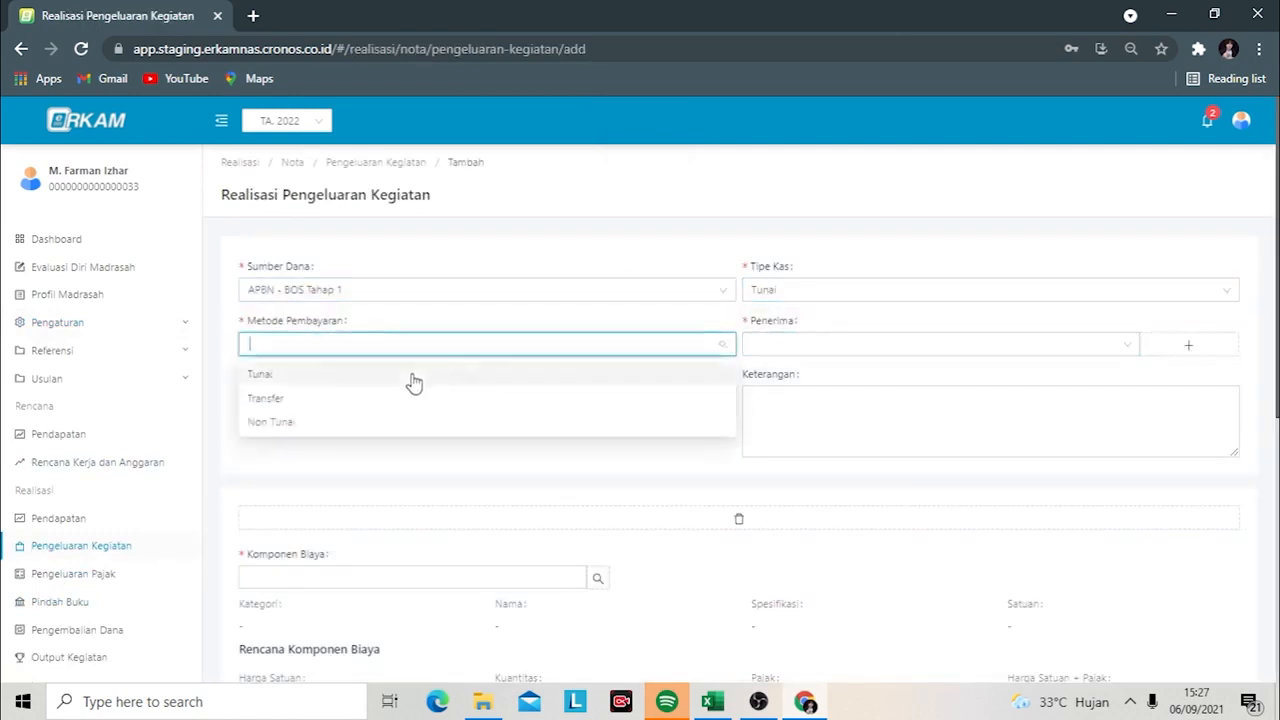
left_click(250, 378)
- Set recipient Guru A, note date 31 January 2022, and description 'Honor Bulan Januari 2022'
left_click(884, 348)
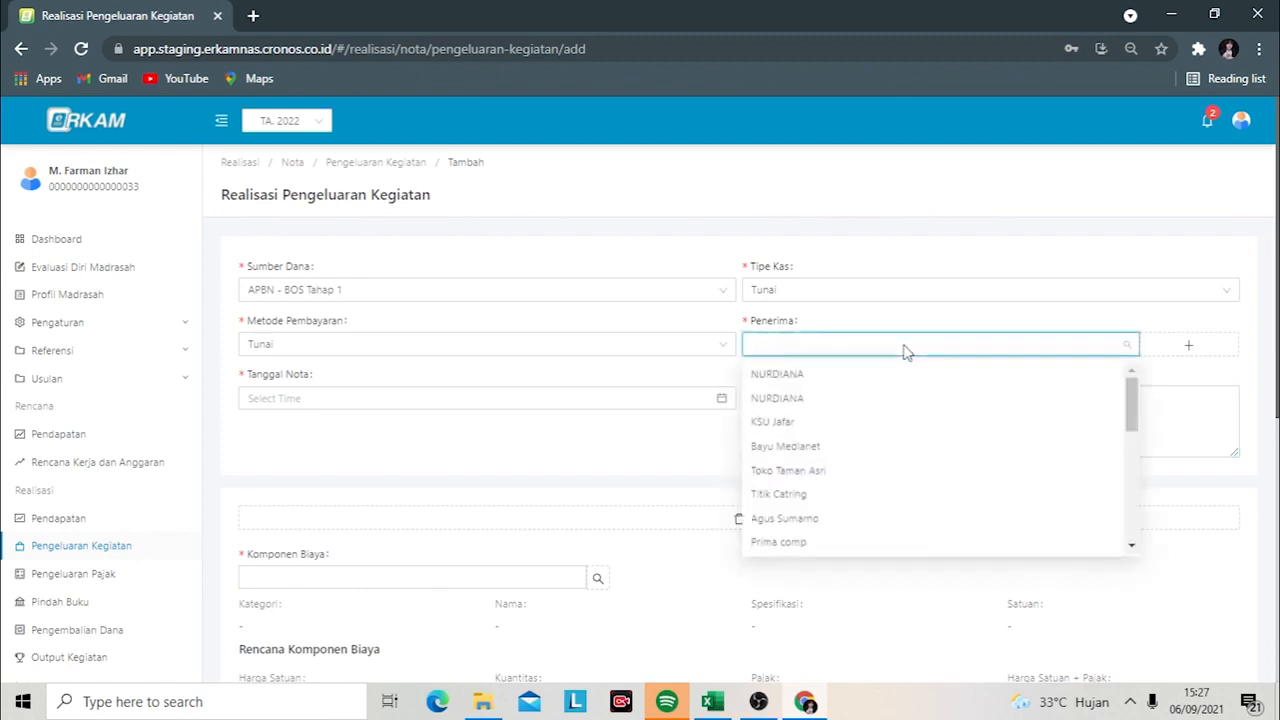
left_click_drag(1132, 403, 1132, 512)
left_click(770, 544)
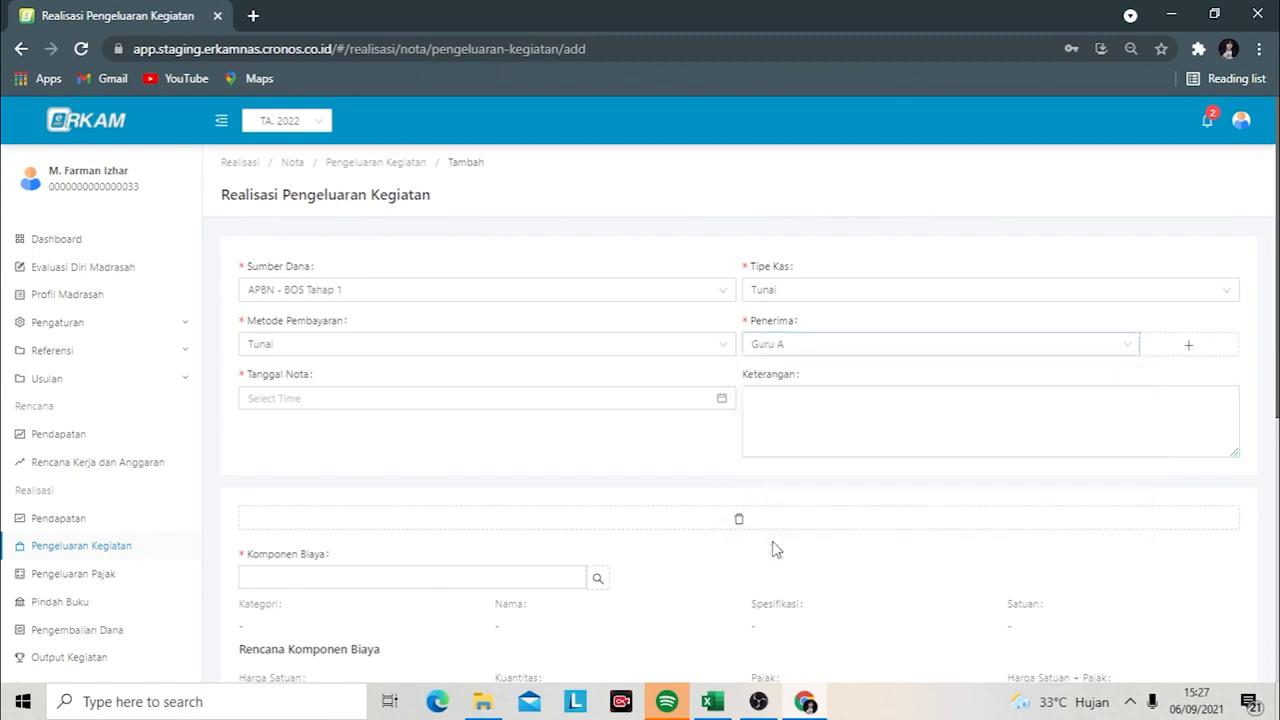
left_click(683, 405)
left_click(287, 597)
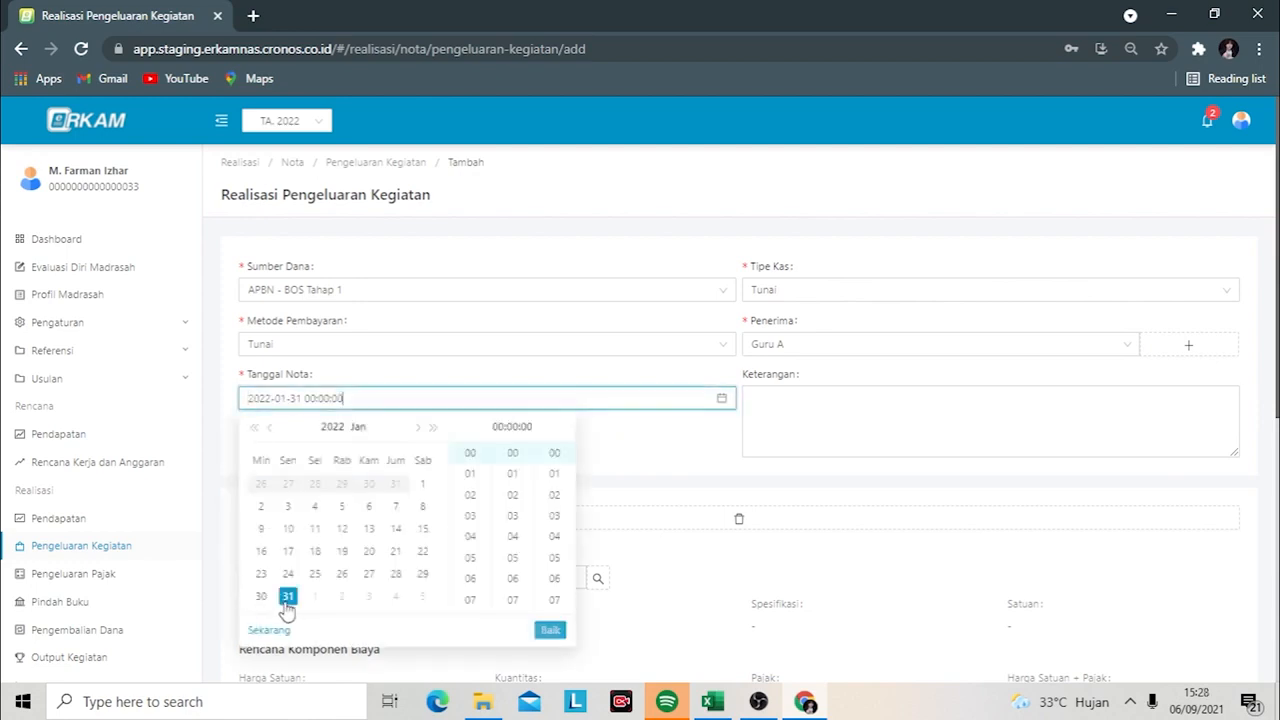
left_click(878, 418)
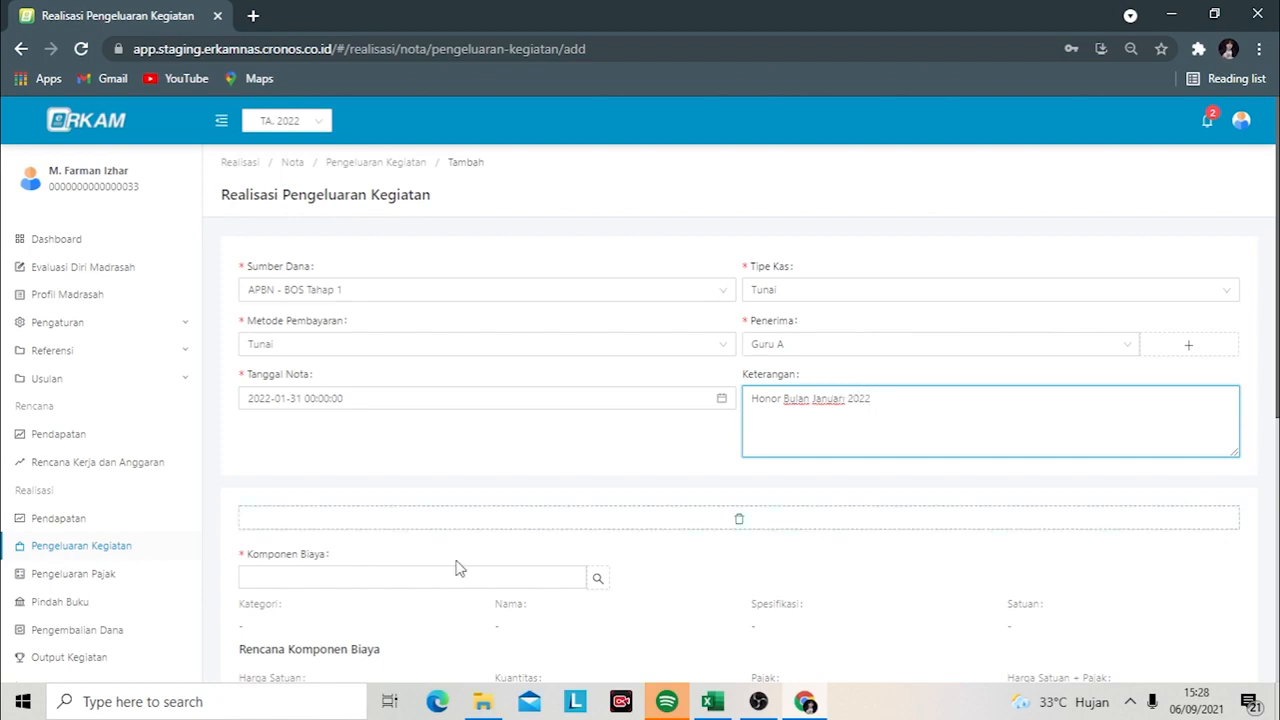
left_click(599, 582)
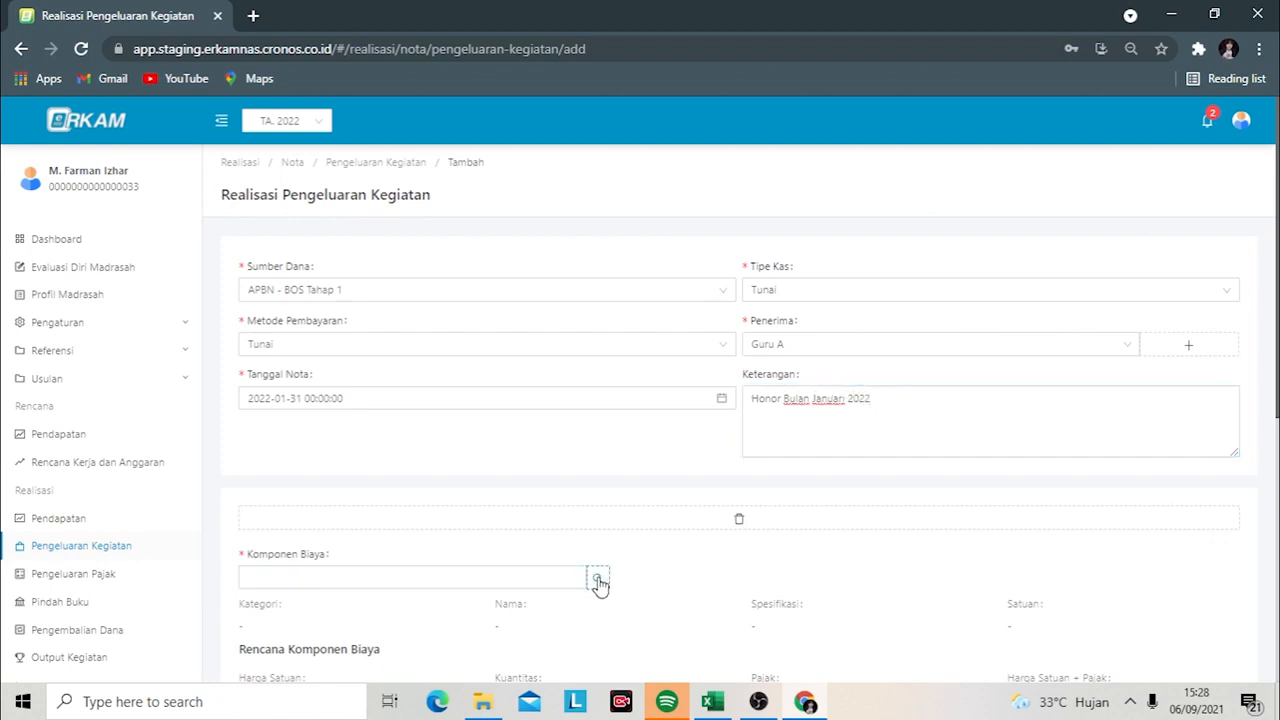
- Under PENGEMBANGAN STANDAR PROSES > Pengelolaan Kegiatan Belajar Mengajar > Pelaksanaan kegiatan belajar-mengajar, select Honor Rutin non PNS pada madrasah
left_click(777, 345)
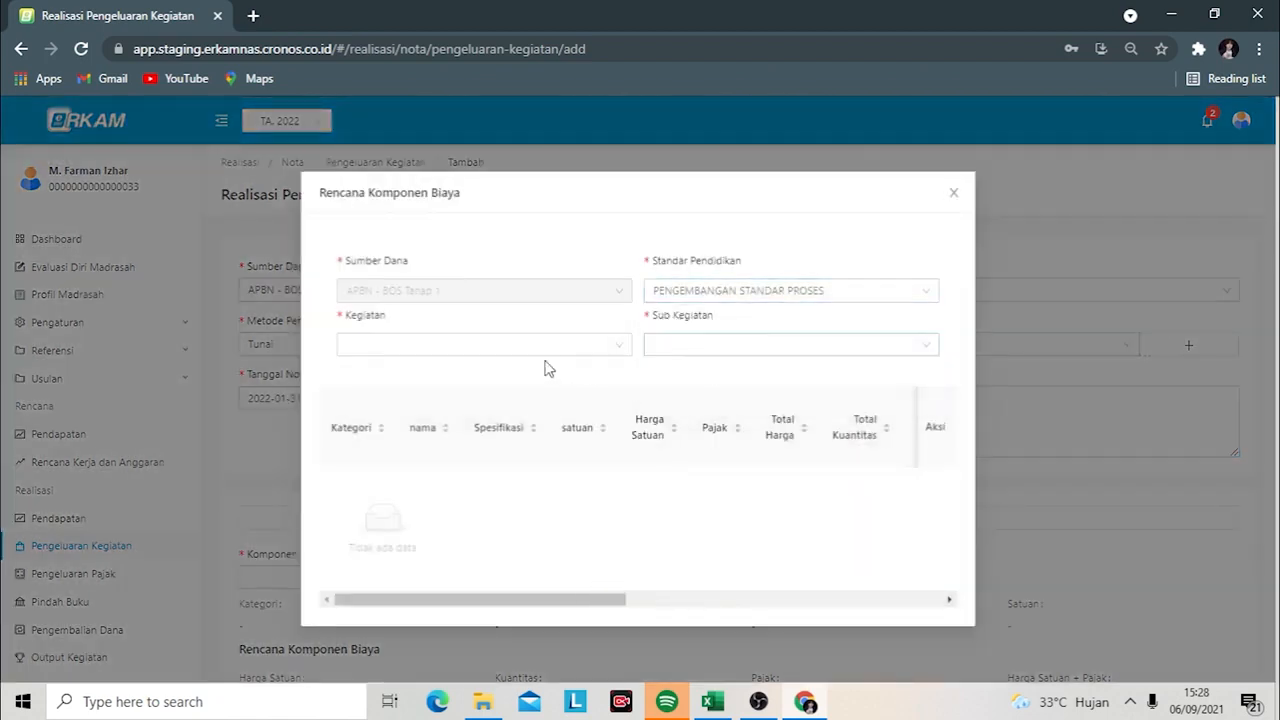
left_click(555, 346)
left_click(520, 378)
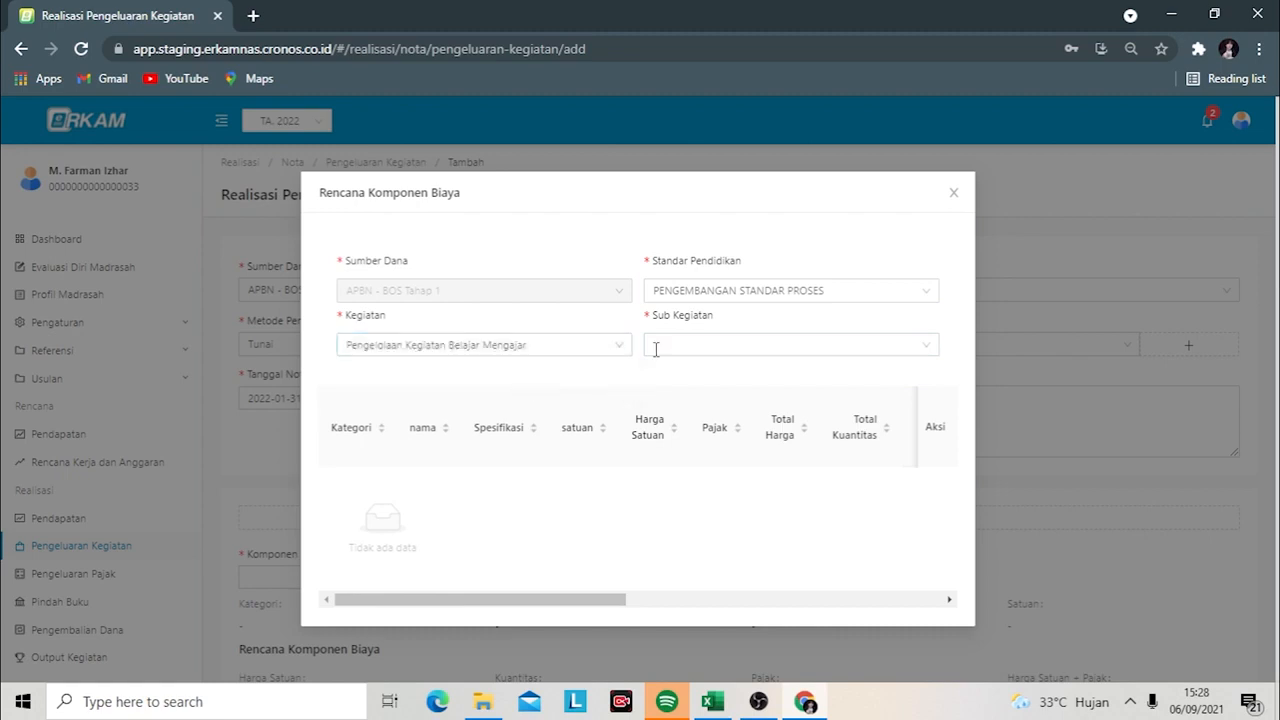
left_click(691, 345)
left_click(687, 376)
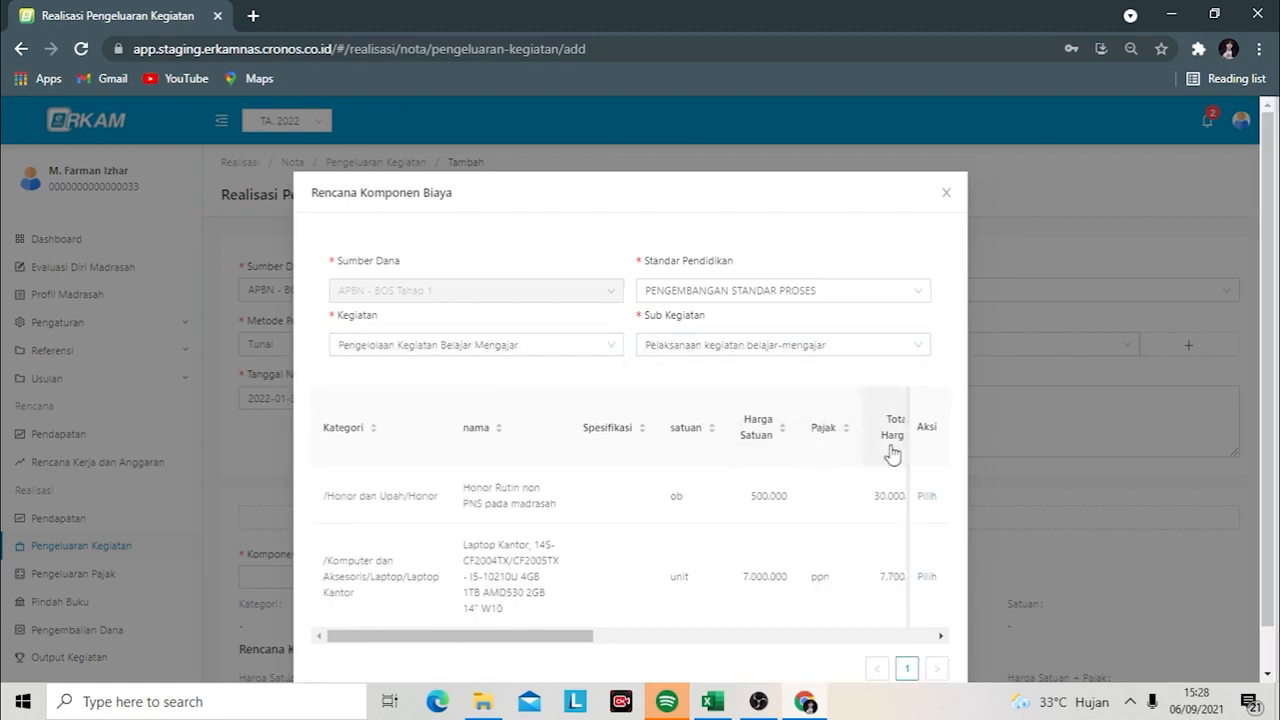
left_click(927, 497)
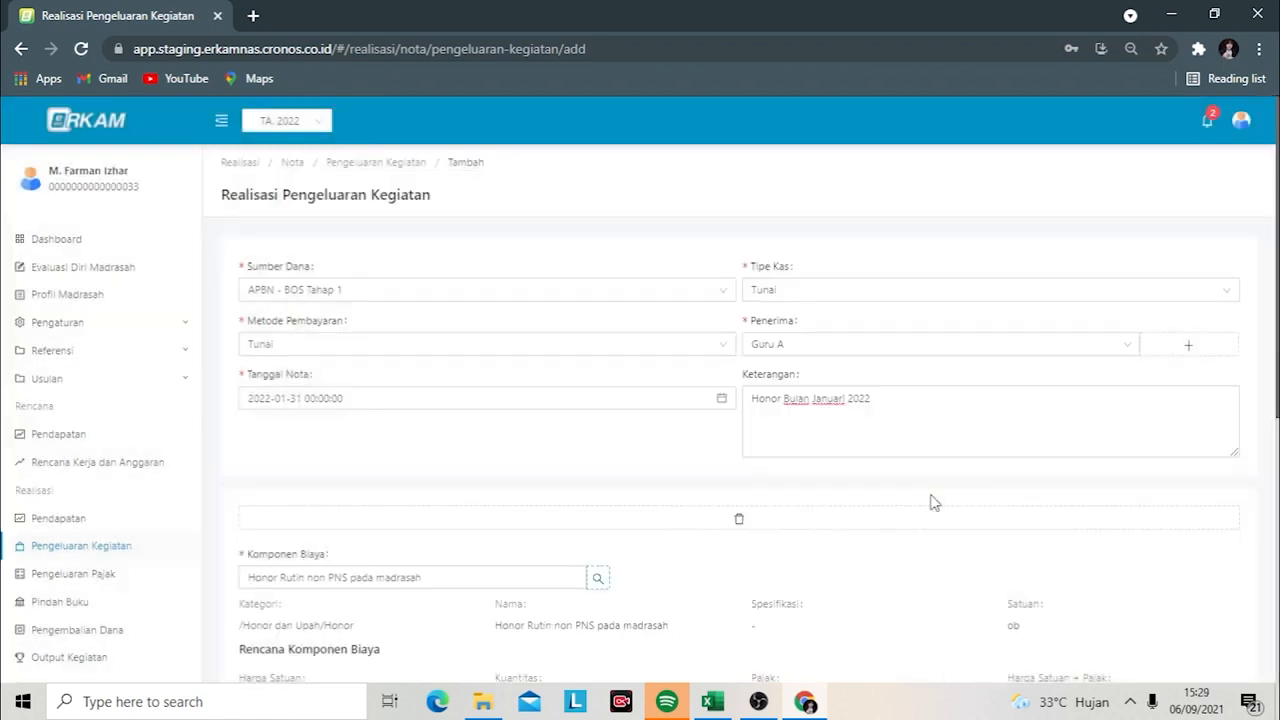
- Enter unit price 500000 and extend the description to name teachers Guru A–E
scroll(1243, 443, "down", 3)
scroll(607, 528, "down", 1)
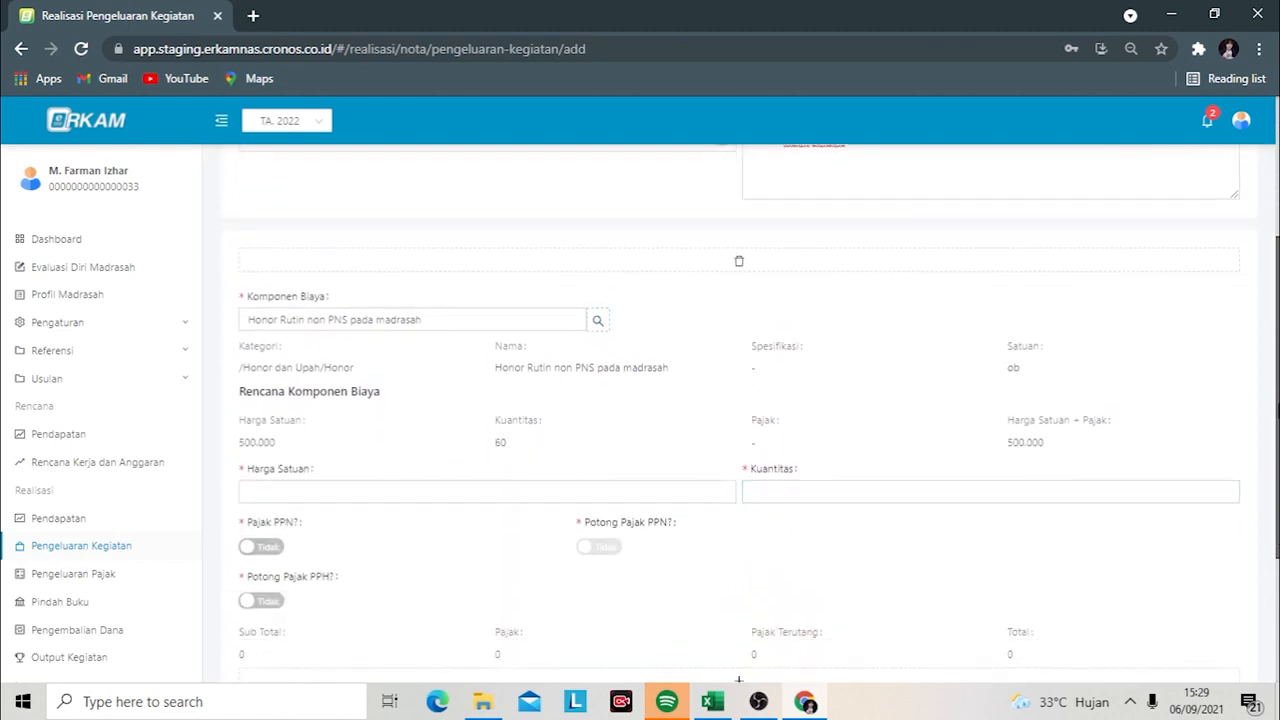
scroll(1276, 400, "down", 1)
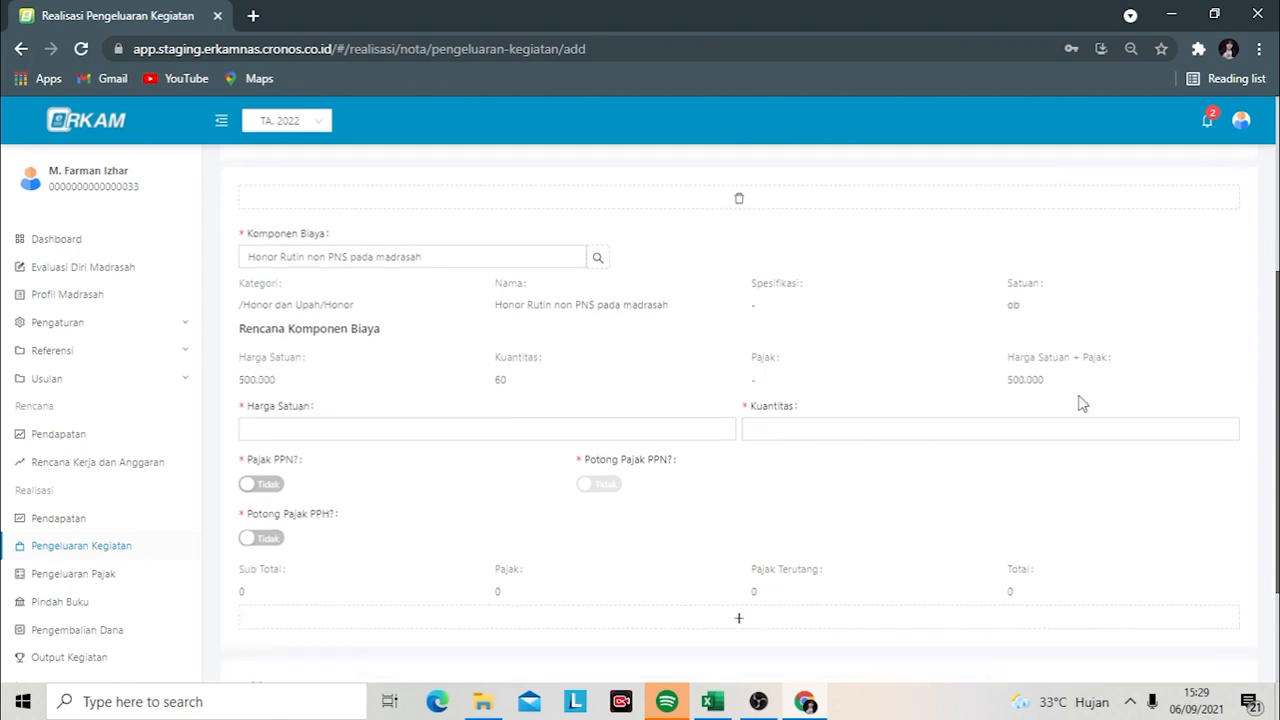
left_click(358, 434)
type("5")
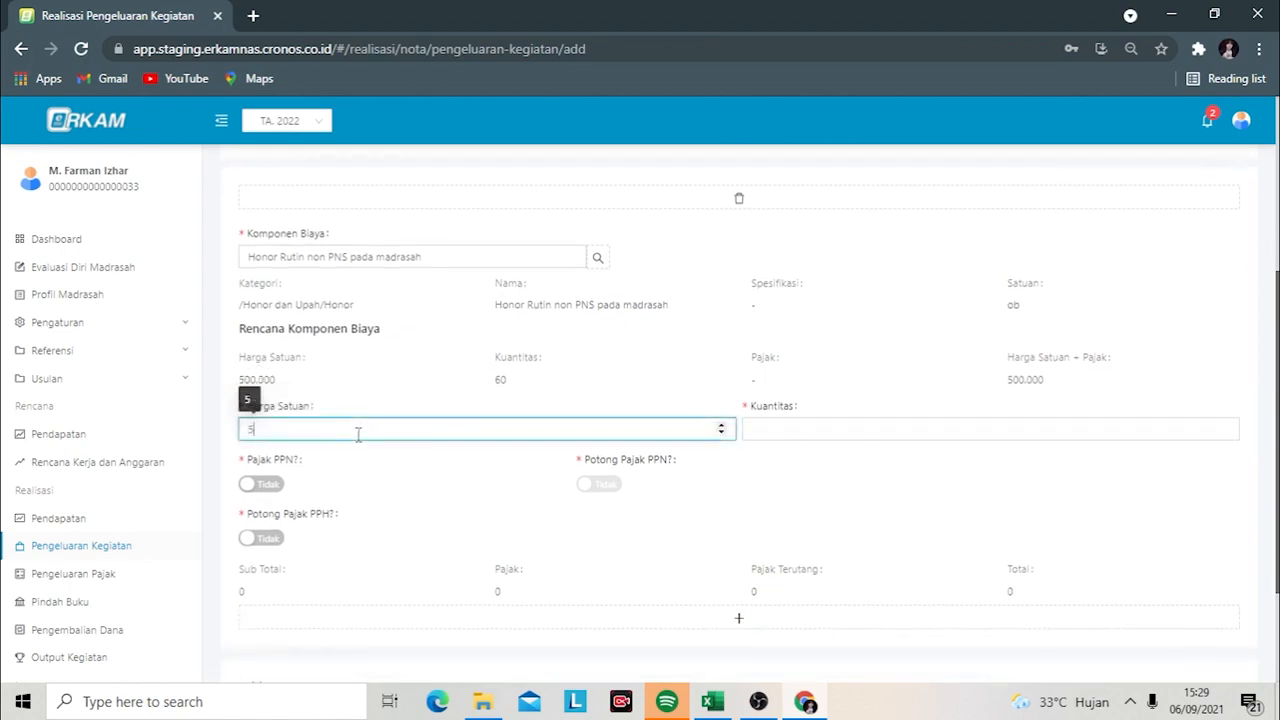
type("00000")
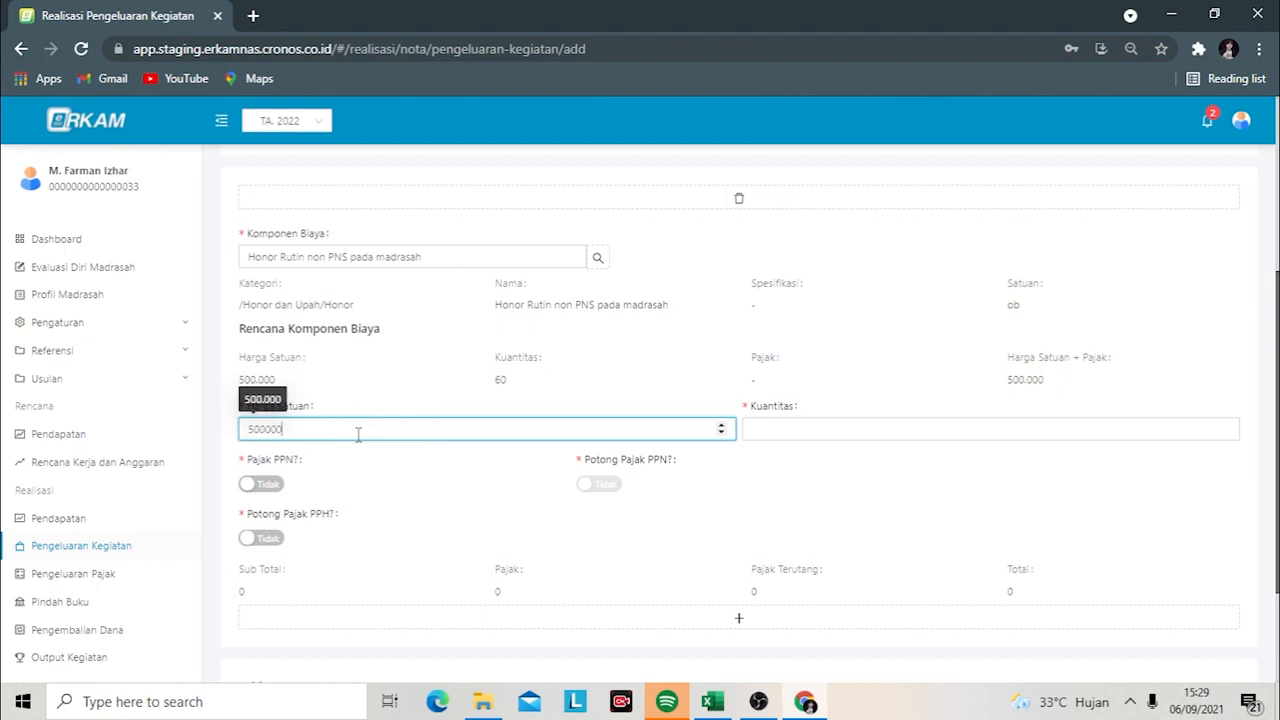
scroll(358, 434, "up", 2)
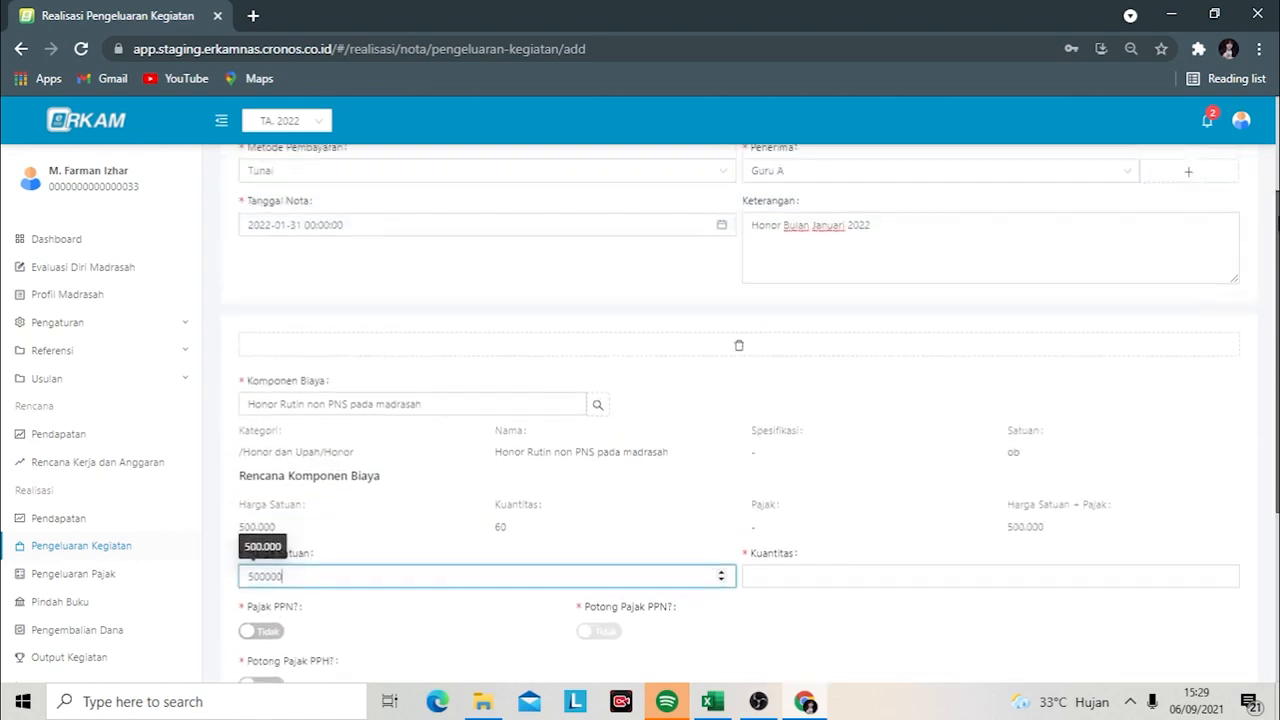
left_click(893, 261)
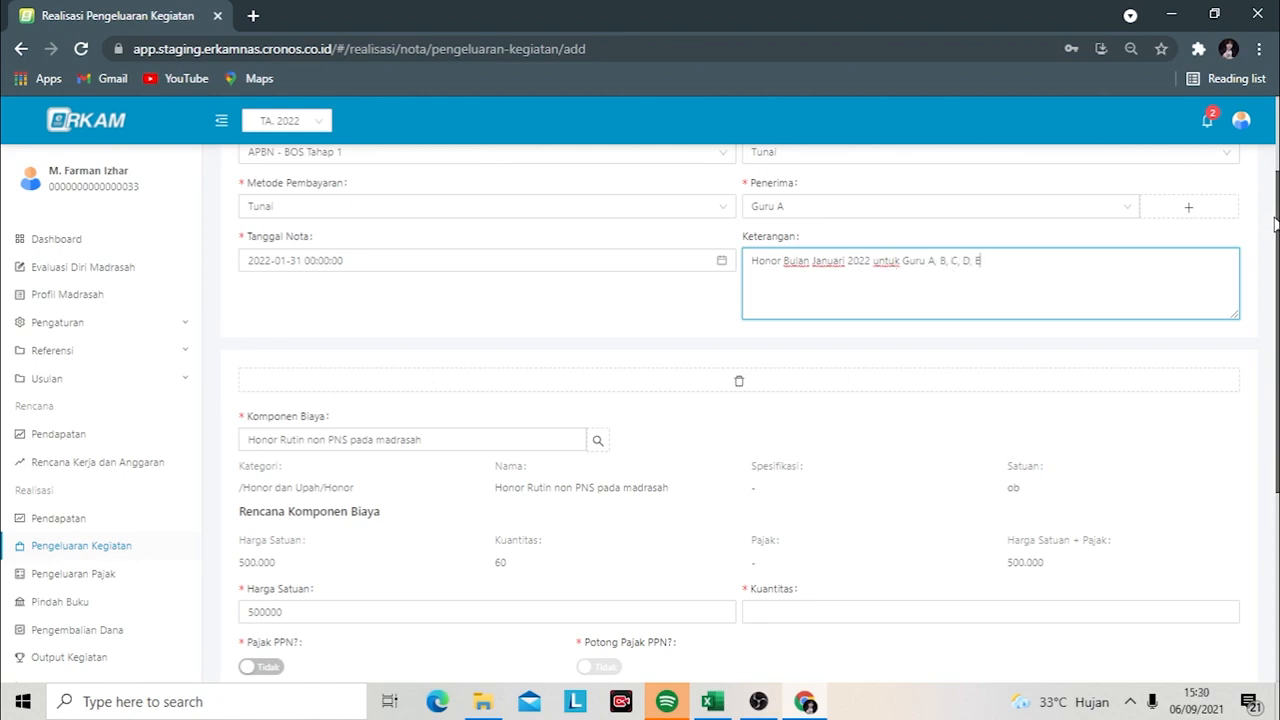
- Enter quantity 5 for a 2.500.000 total and save the honor note
scroll(740, 414, "down", 2)
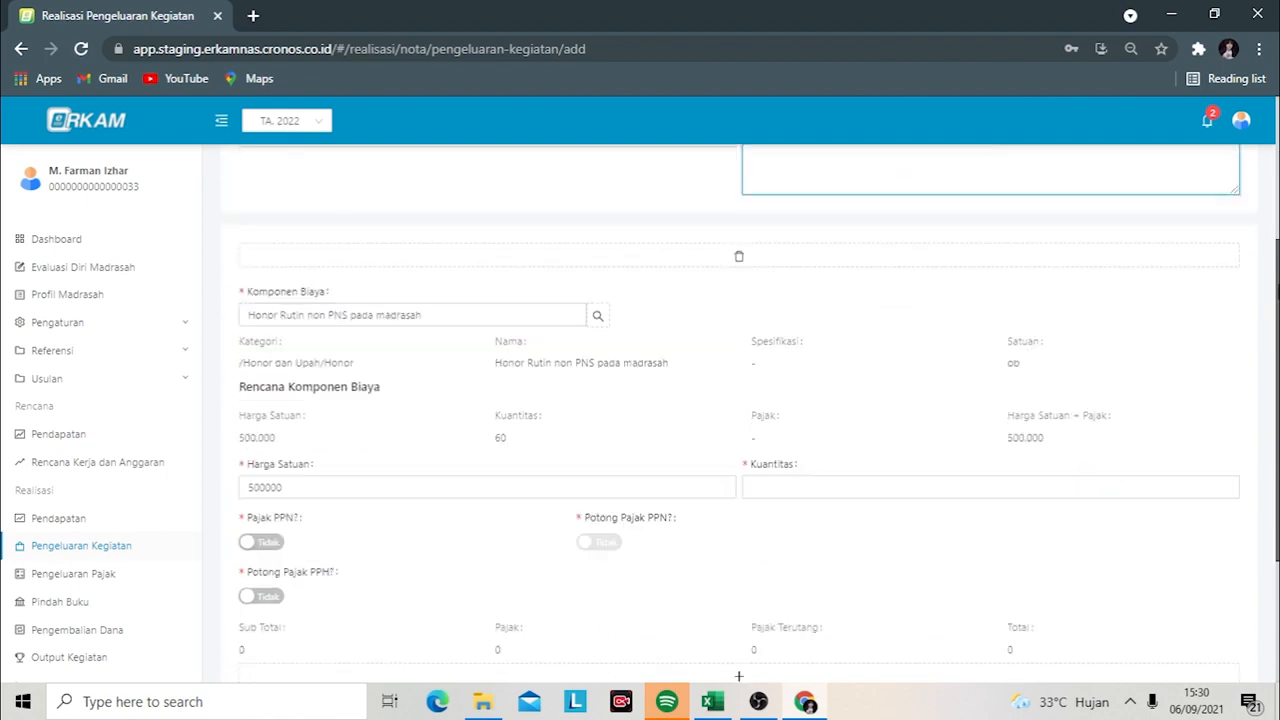
scroll(740, 414, "up", 2)
scroll(1246, 349, "down", 4)
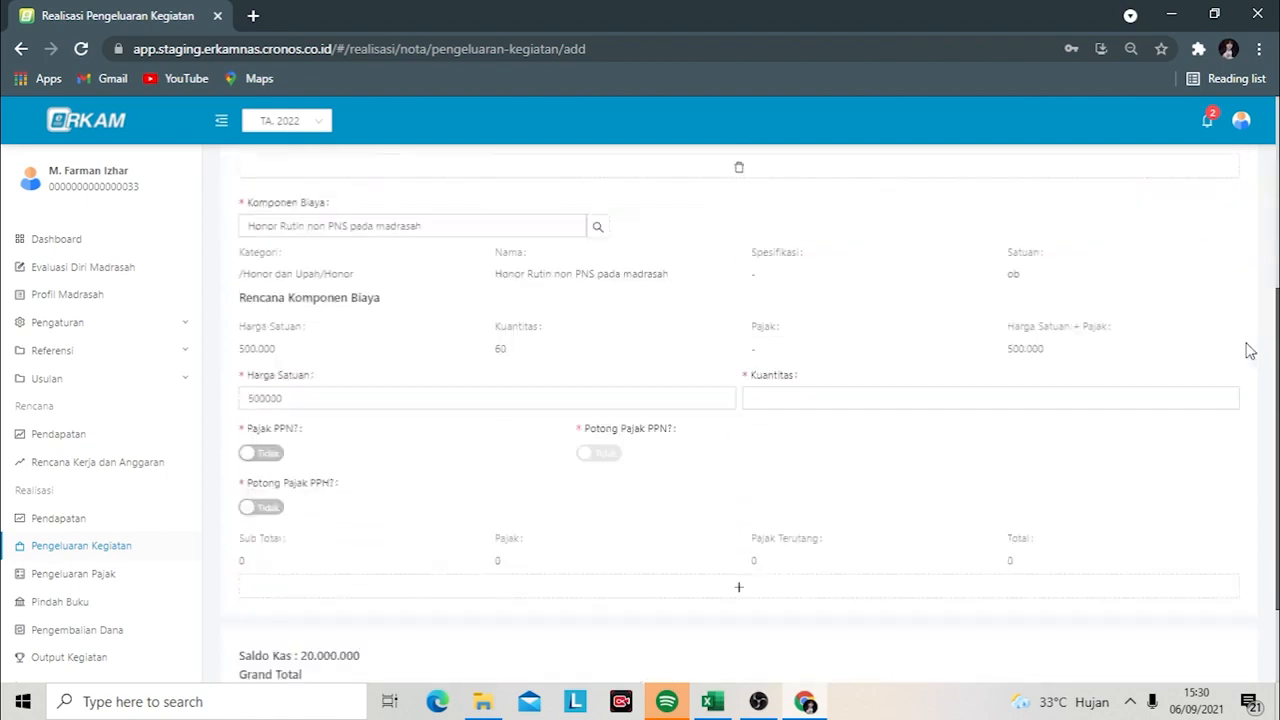
left_click(782, 266)
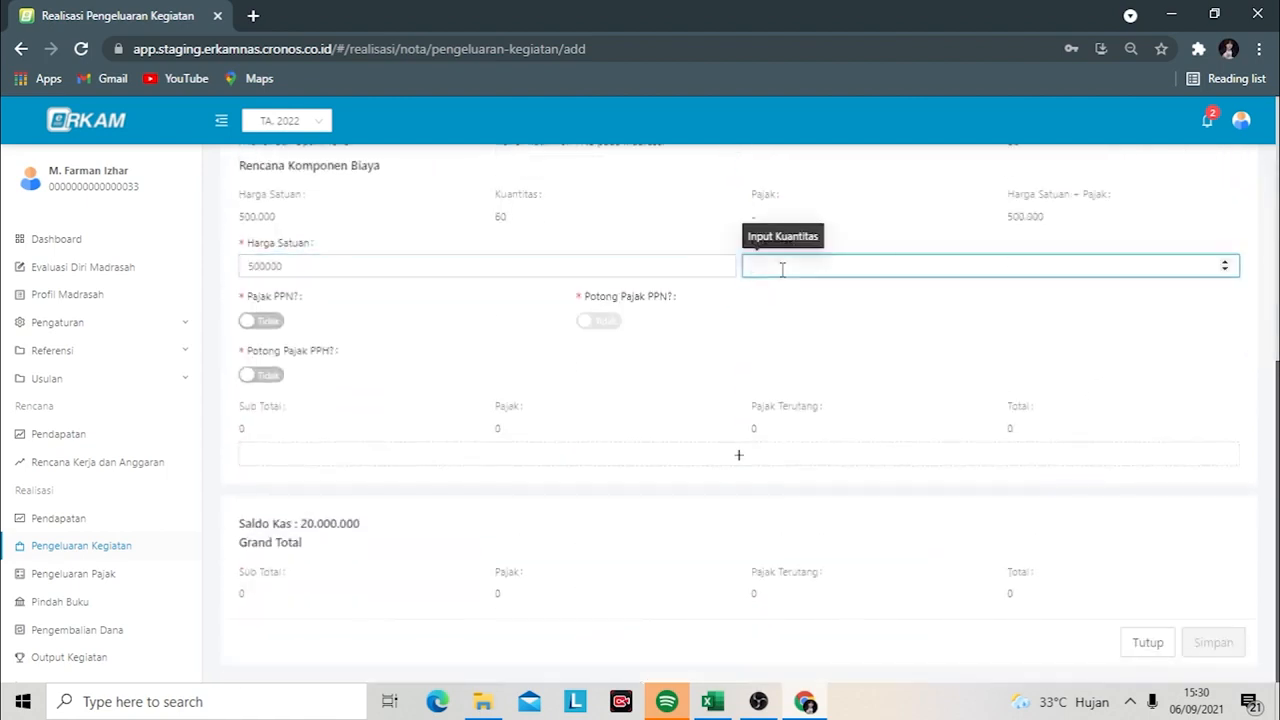
type("5")
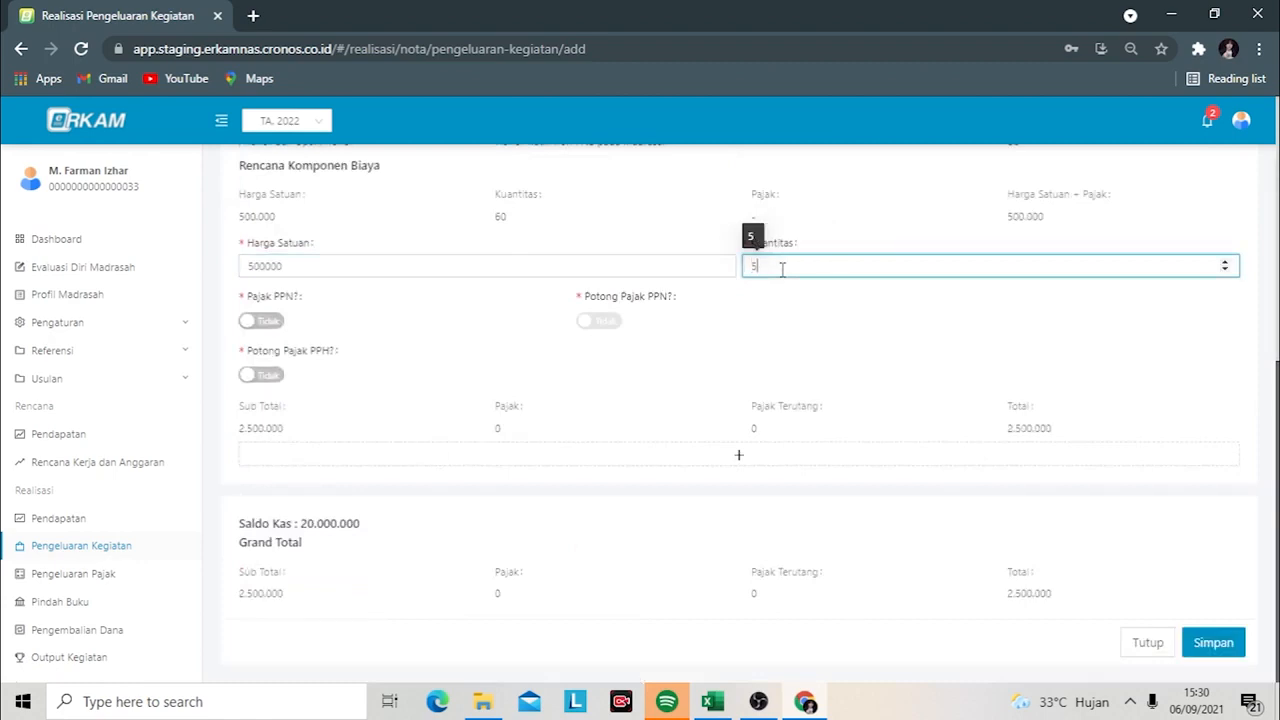
left_click_drag(296, 265, 229, 270)
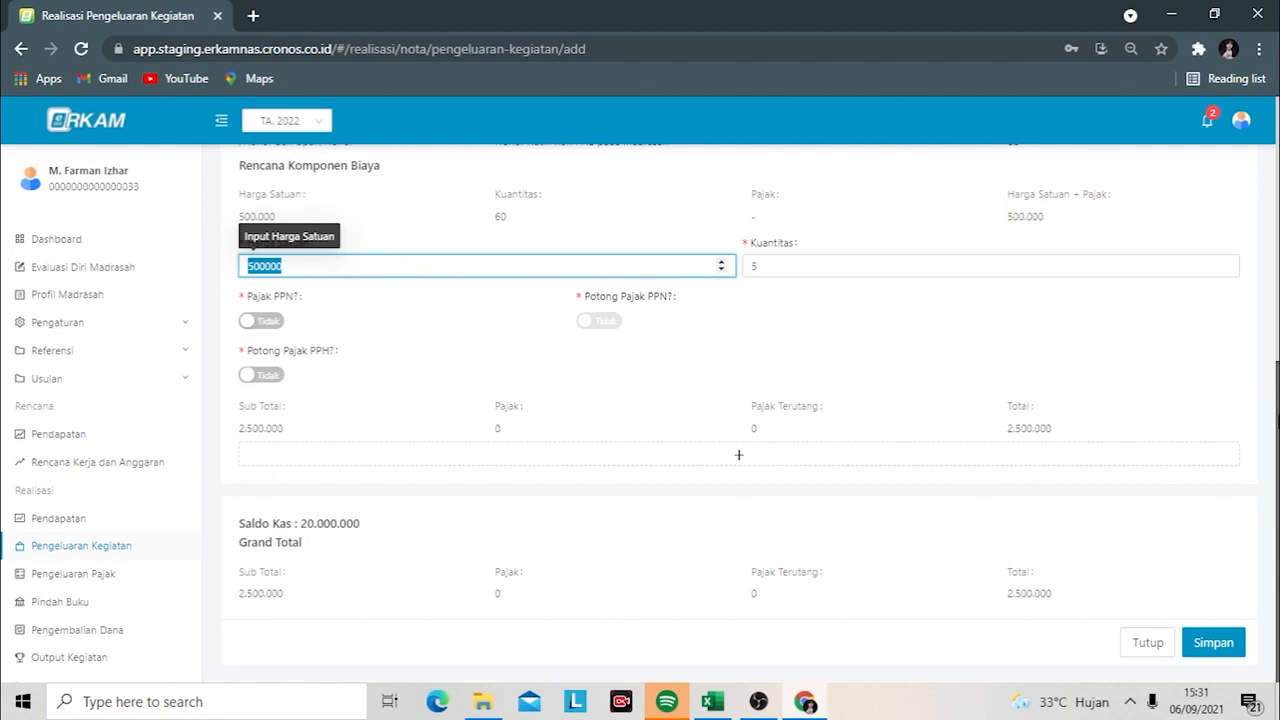
left_click_drag(1278, 422, 1274, 491)
left_click(1205, 648)
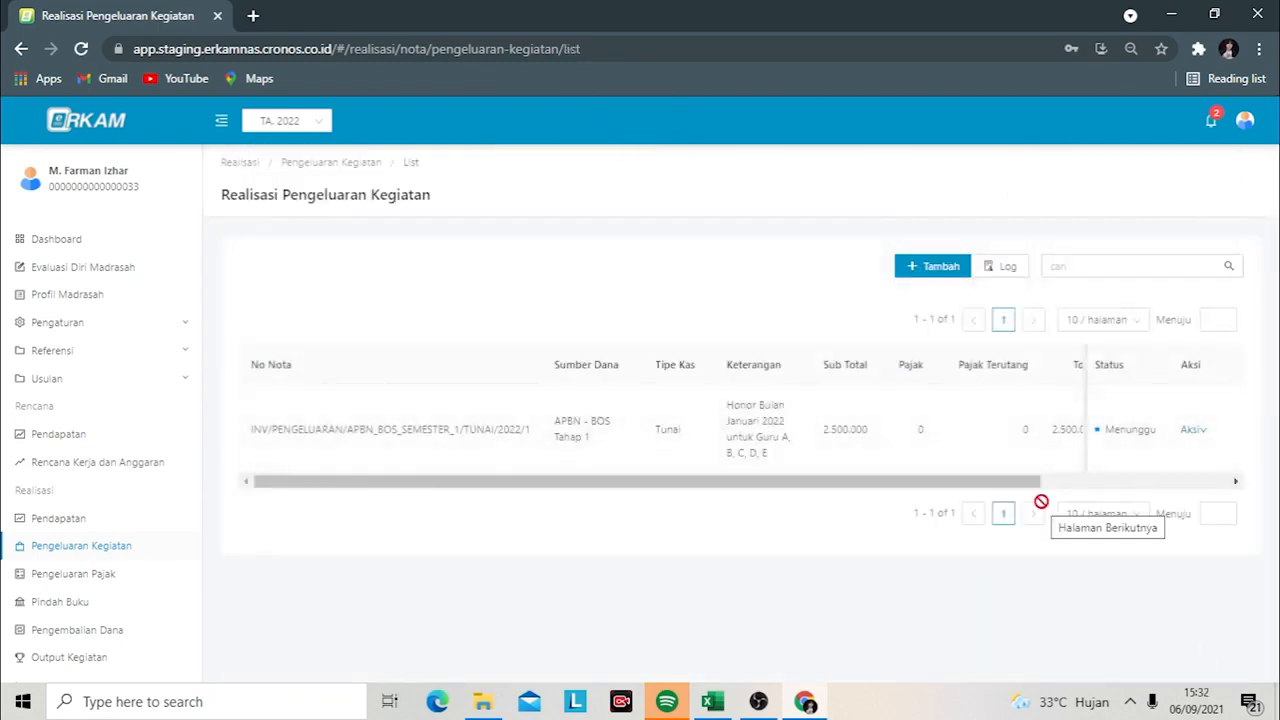
- Check the 2.500.000 honor note is listed as Menunggu, then start another spending note
left_click_drag(1000, 491, 1244, 486)
left_click(1245, 121)
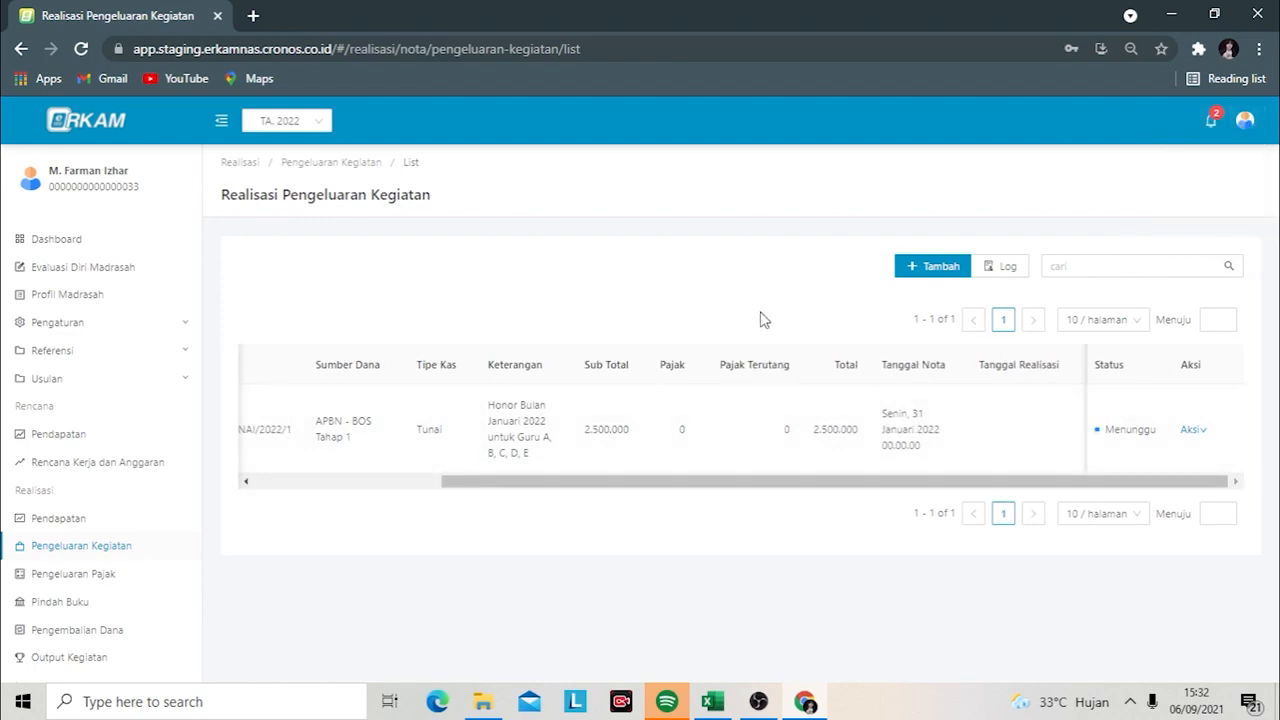
left_click(928, 268)
left_click(640, 290)
- Set funding source APBN - BOS Tahap 1 with Tunai cash type and payment method
left_click(700, 318)
left_click(815, 290)
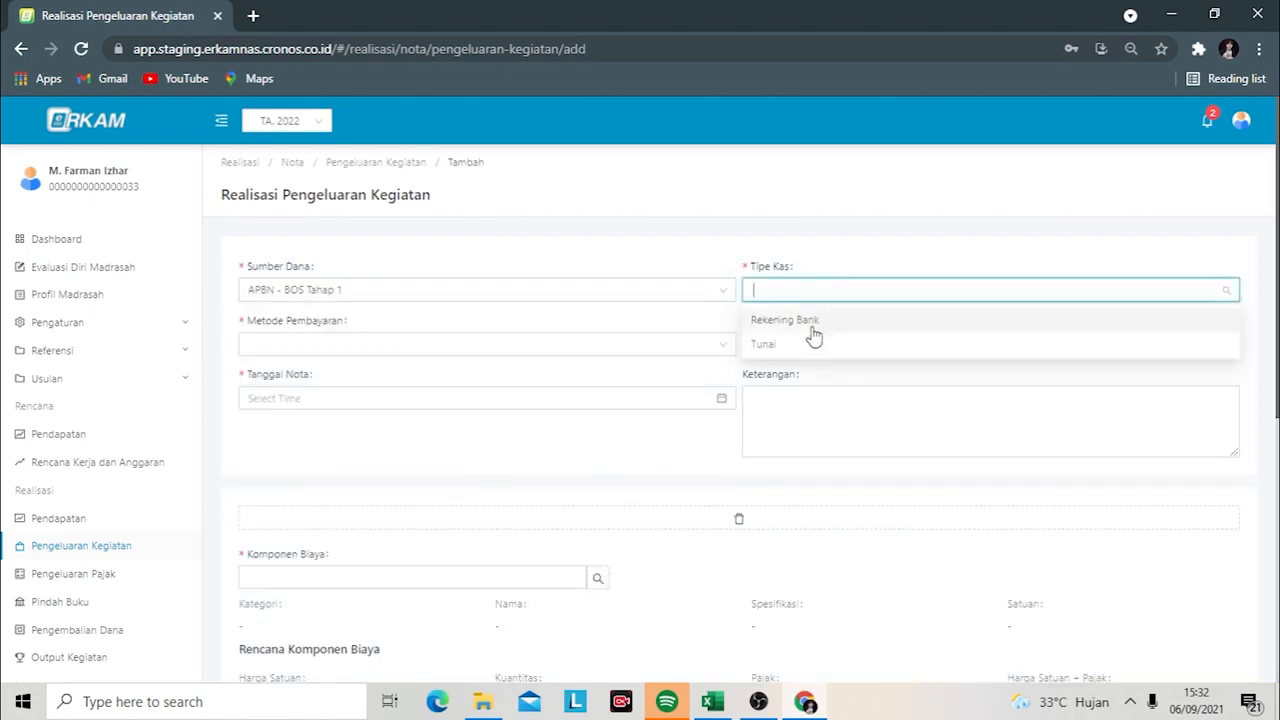
left_click(811, 346)
left_click(480, 344)
left_click(314, 374)
- Choose Prima comp as recipient and set the note date to 1 February 2022
left_click(858, 346)
scroll(785, 535, "down", 5)
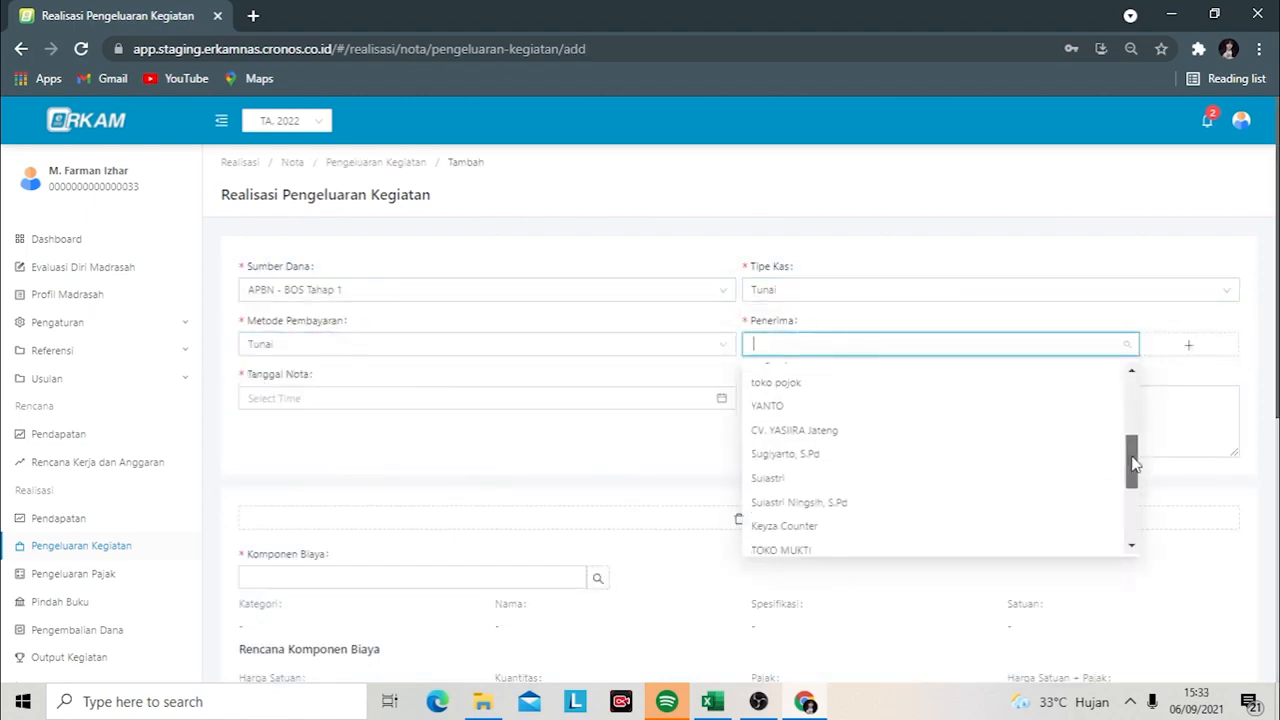
scroll(800, 470, "up", 3)
left_click(808, 448)
left_click(464, 399)
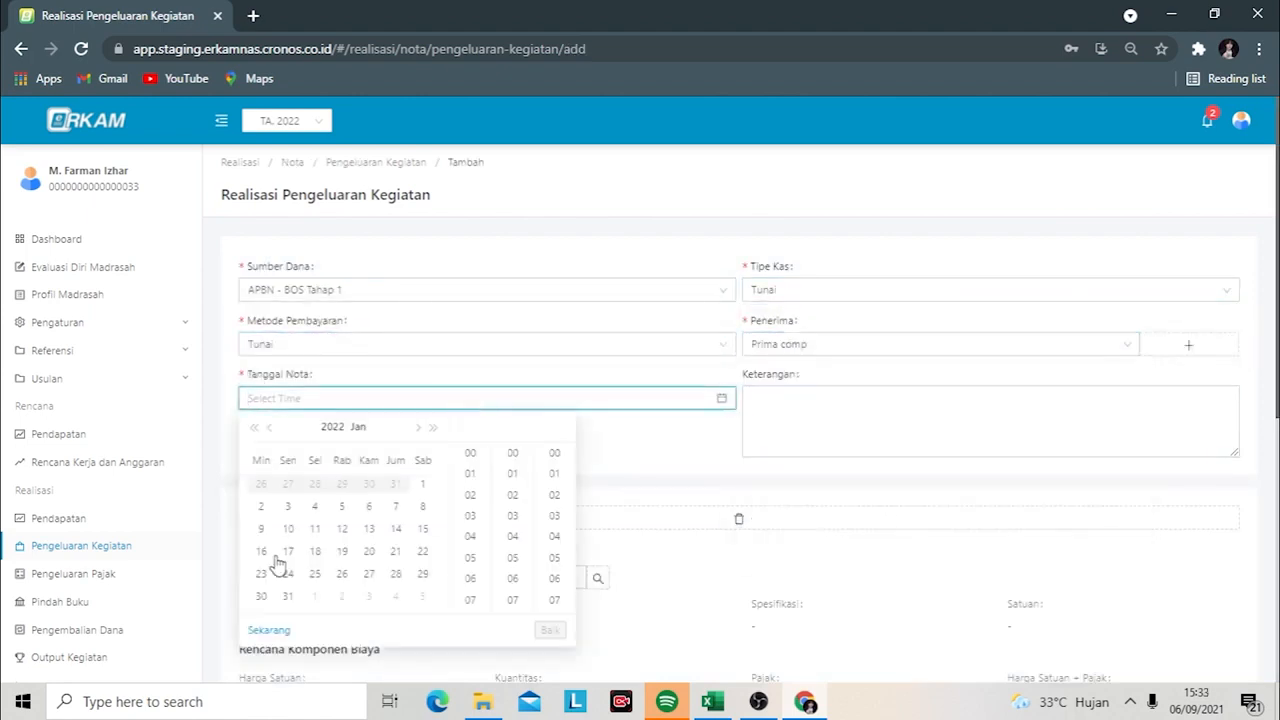
left_click(418, 426)
left_click(315, 484)
left_click(550, 627)
- Describe the note as a purchase from Prima Comp, a PKP seller with the price including PPN
left_click(862, 398)
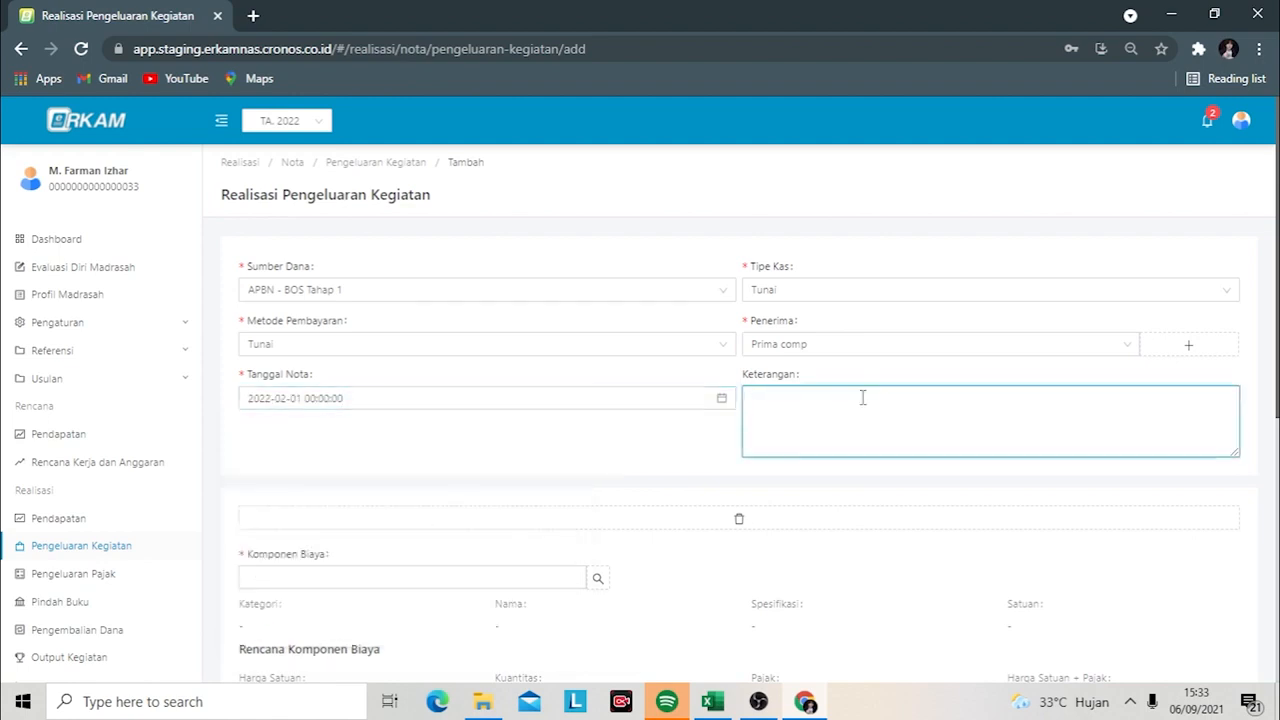
type("Pembelian pada Prima Comp. Penjual adalah PKP")
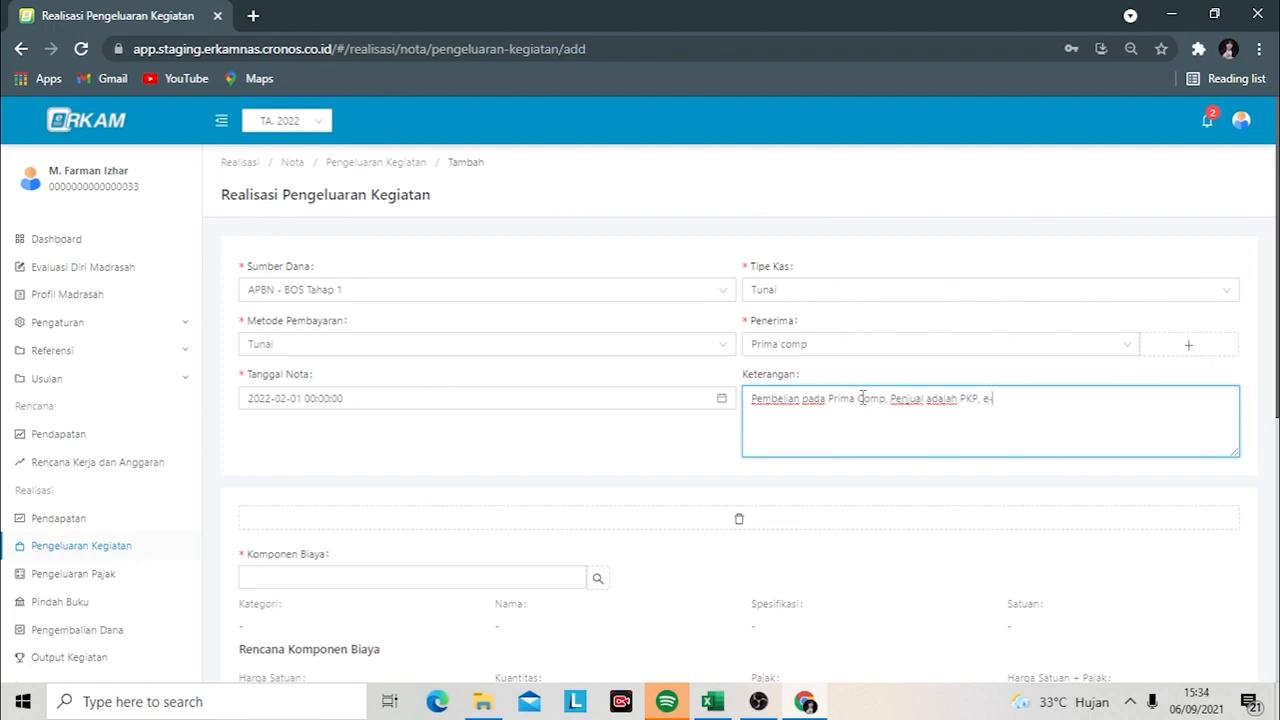
type("faktur tersedia, sehingga harga sudah termasuk")
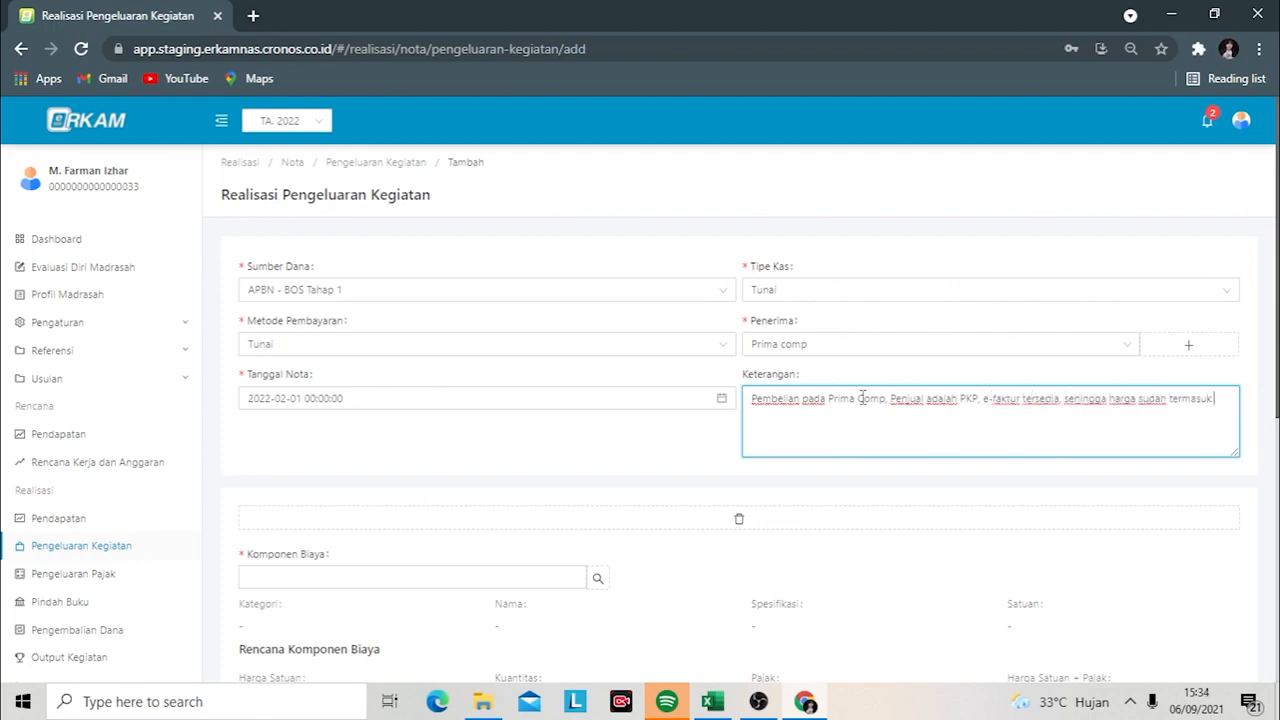
key("BackSpace")
key("BackSpace")
key("BackSpace")
key("BackSpace")
key("BackSpace")
key("BackSpace")
key("BackSpace")
key("BackSpace")
key("BackSpace")
key("BackSpace")
key("BackSpace")
key("BackSpace")
key("BackSpace")
key("BackSpace")
key("BackSpace")
key("BackSpace")
key("BackSpace")
key("BackSpace")
key("BackSpace")
key("BackSpace")
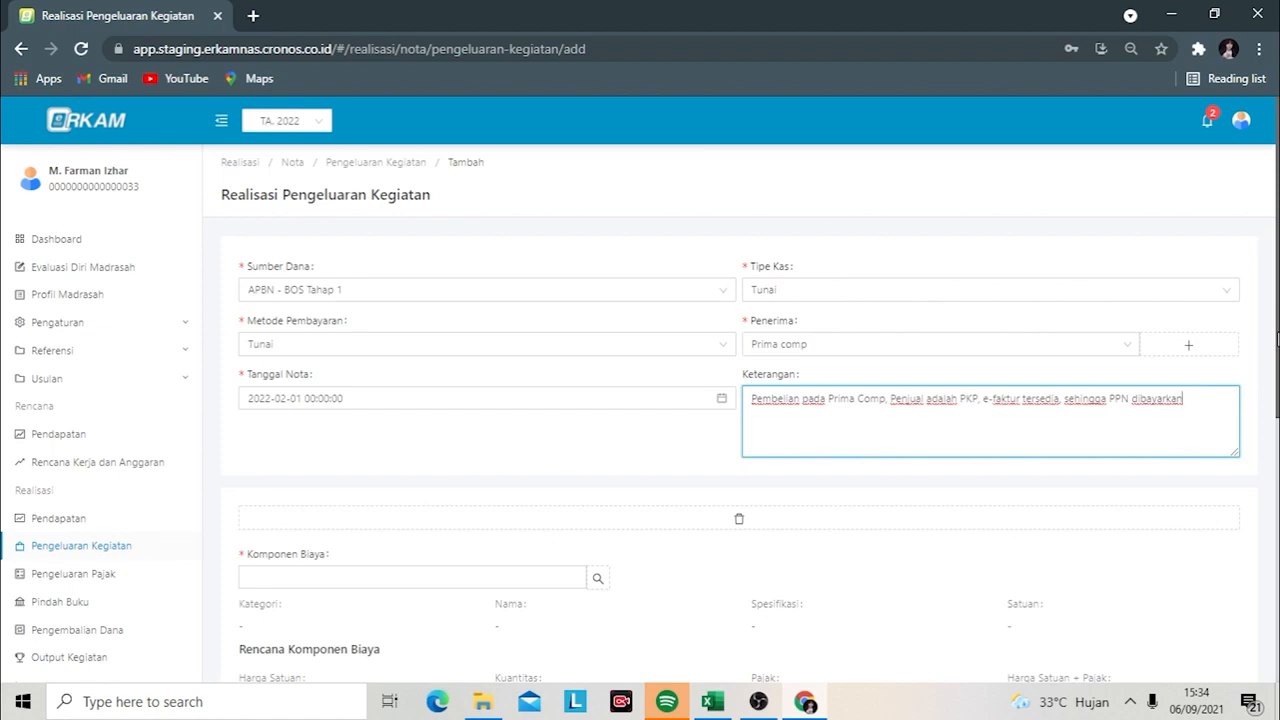
scroll(740, 414, "down", 2)
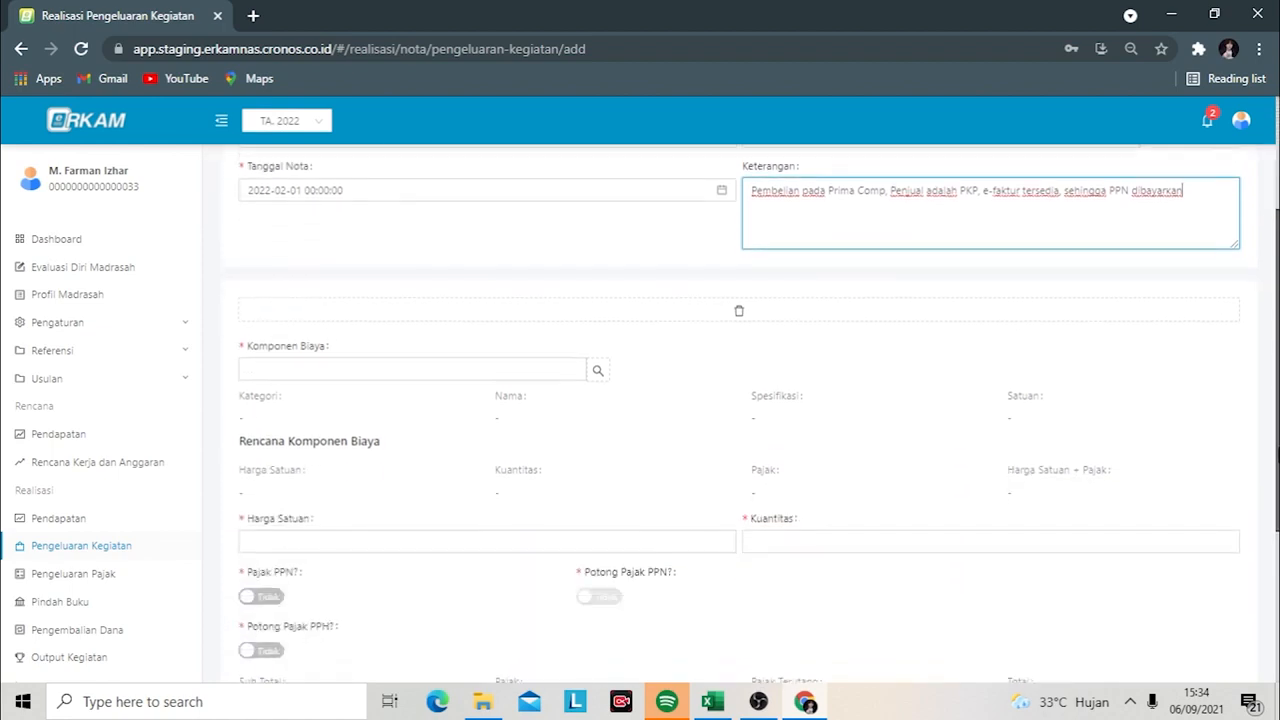
- Attach the Laptop Kantor component from Pelaksanaan kegiatan belajar-mengajar and enter unit price 7000000
left_click(597, 362)
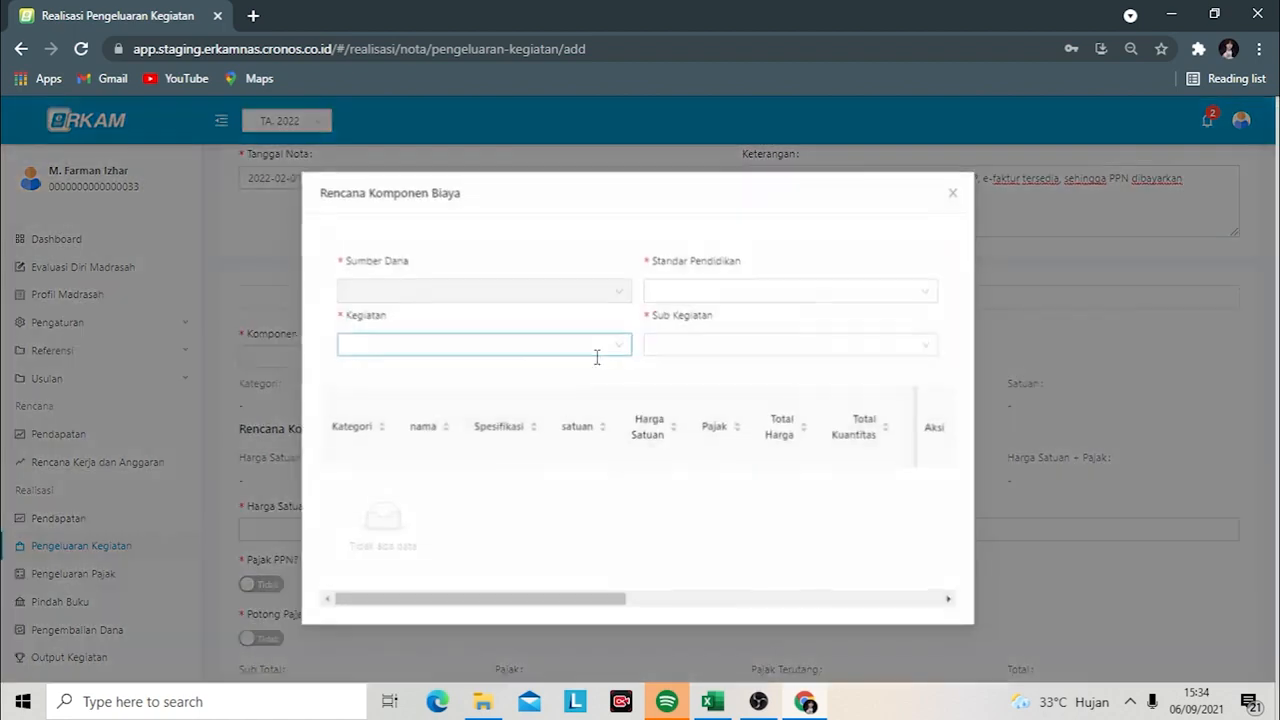
left_click(803, 295)
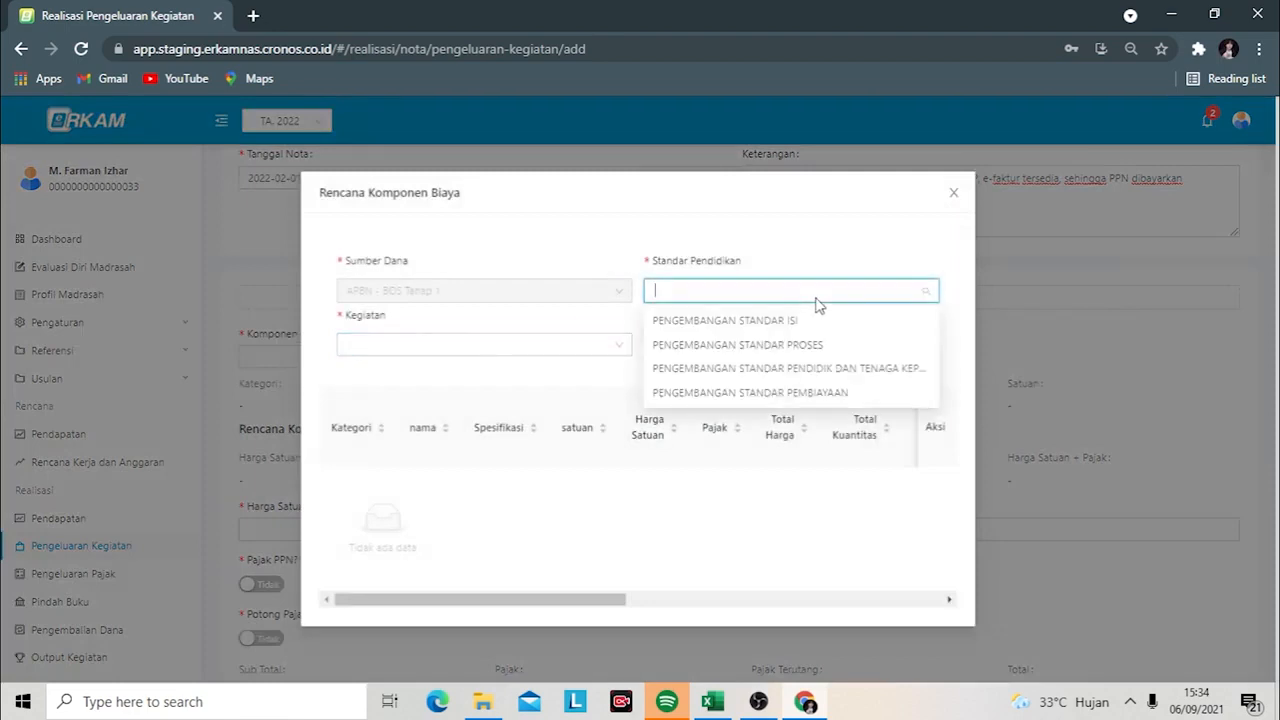
left_click(794, 346)
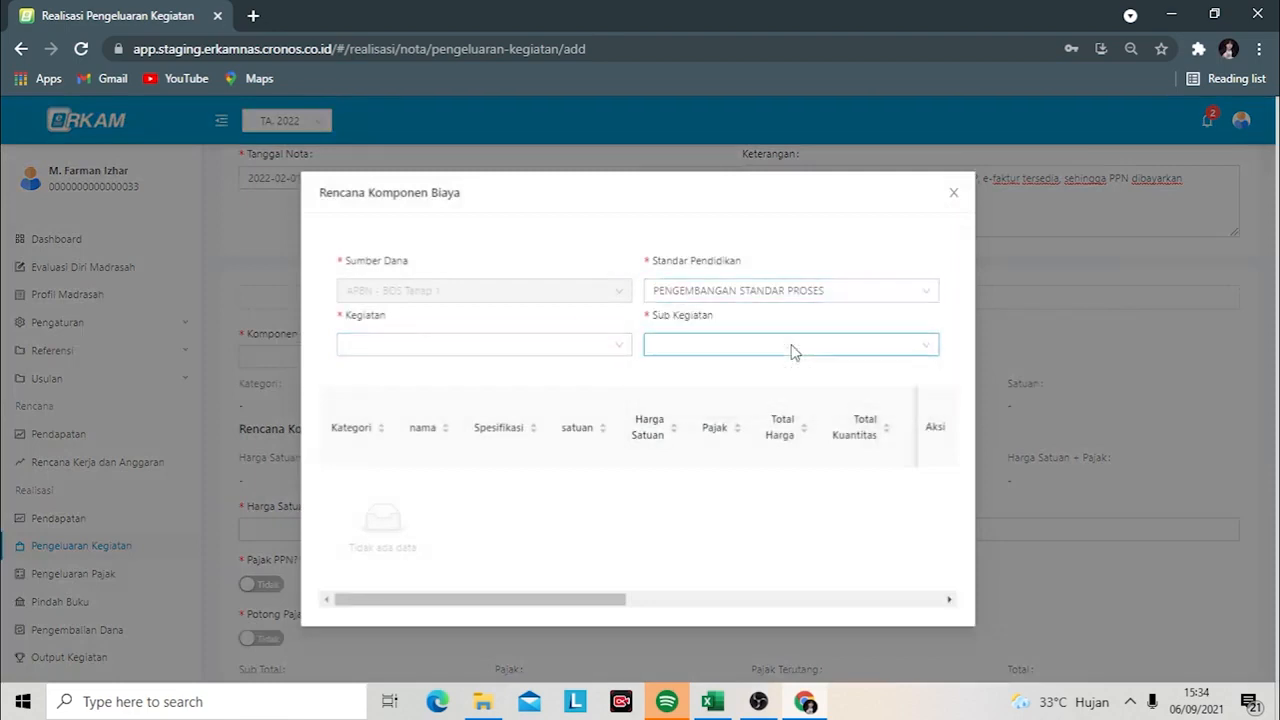
left_click(508, 347)
left_click(500, 374)
left_click(720, 345)
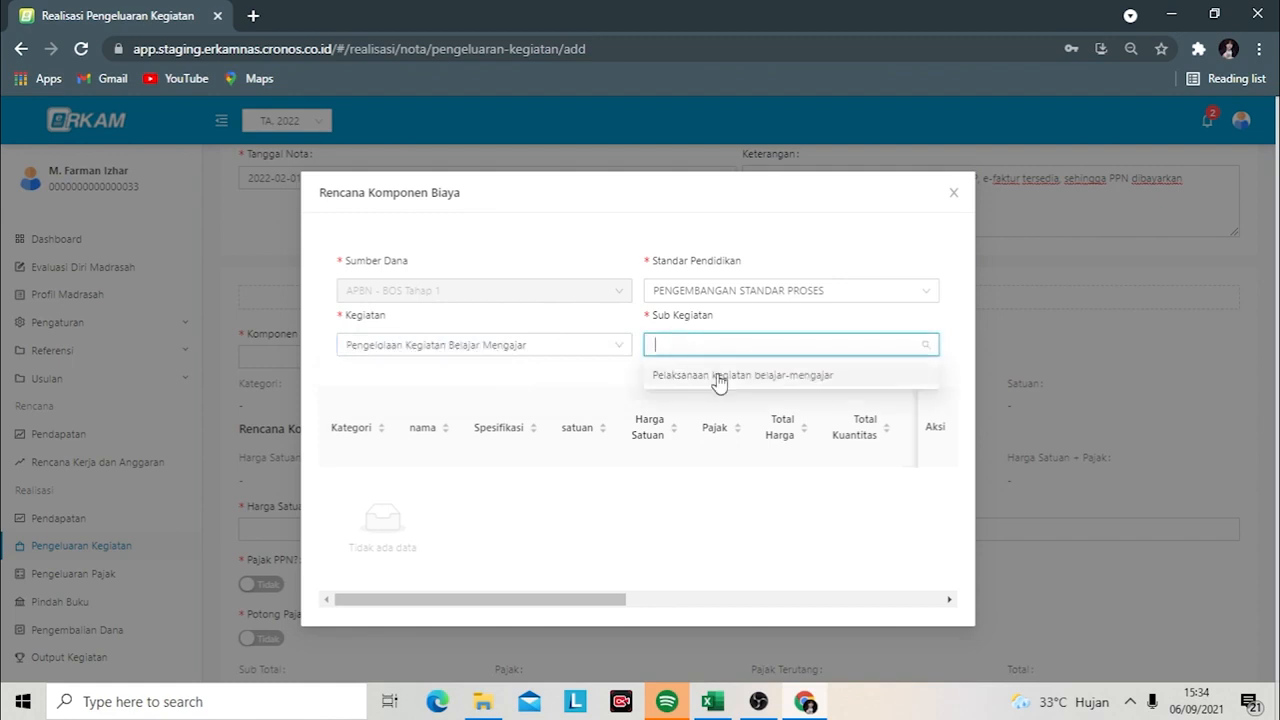
left_click(718, 376)
left_click(927, 576)
left_click(637, 544)
type("7")
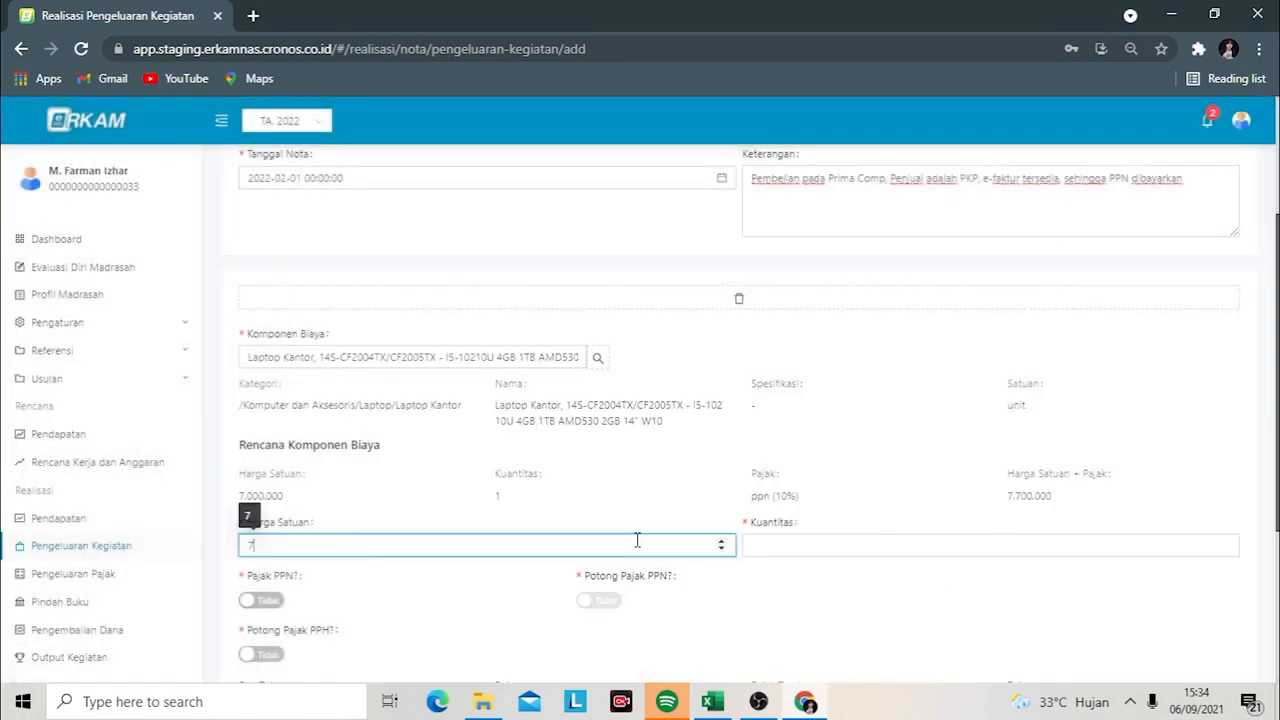
type("000000")
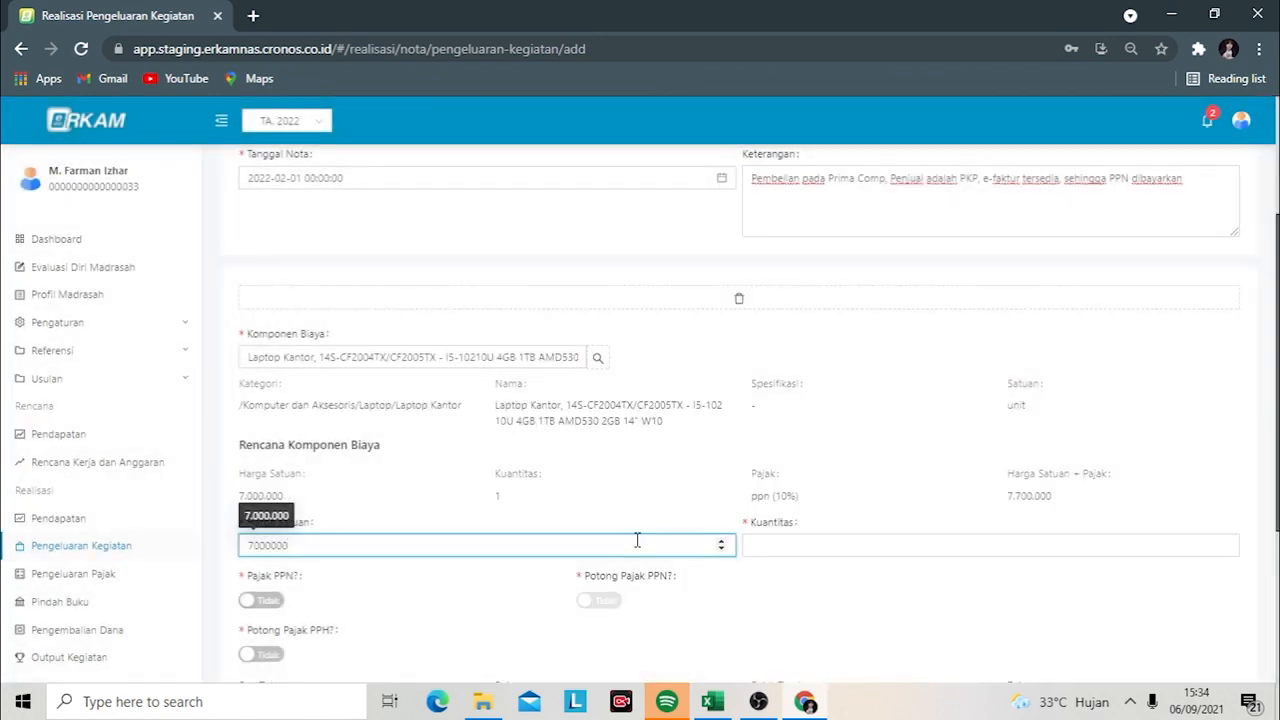
- Set quantity 1, apply PPN, and save the 7.700.000 laptop note
left_click(818, 545)
type("1")
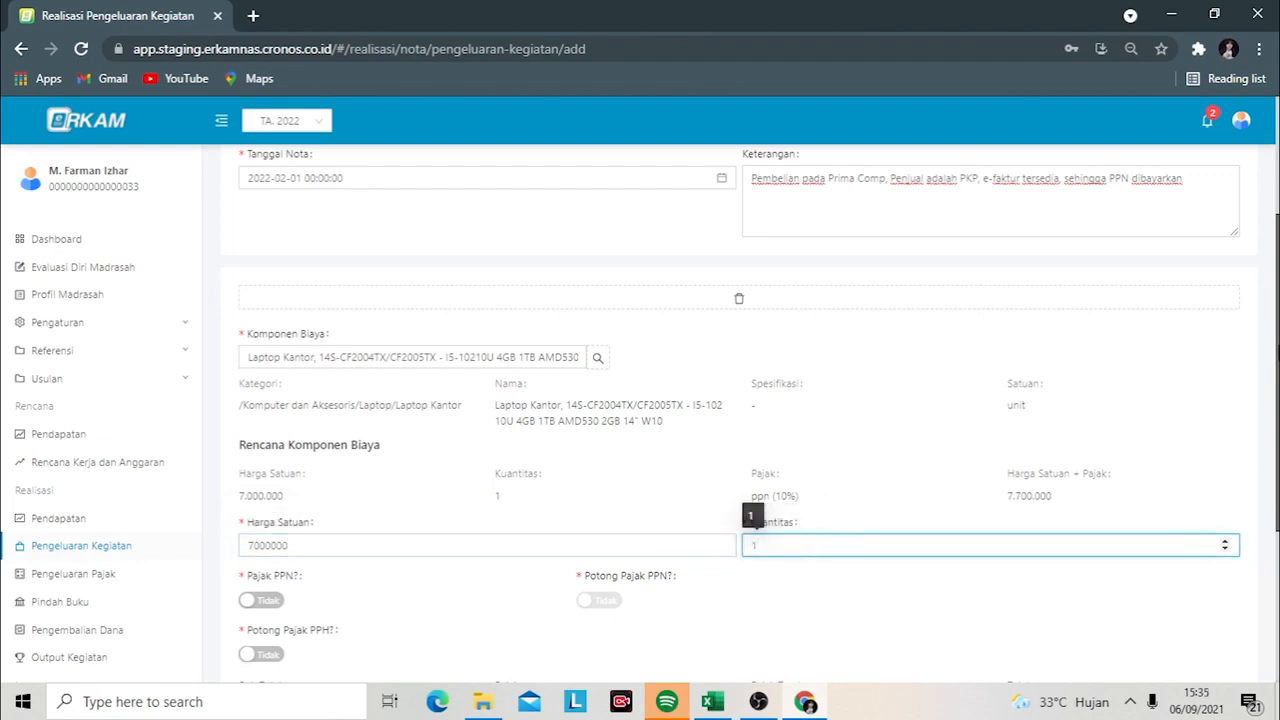
scroll(714, 450, "down", 2)
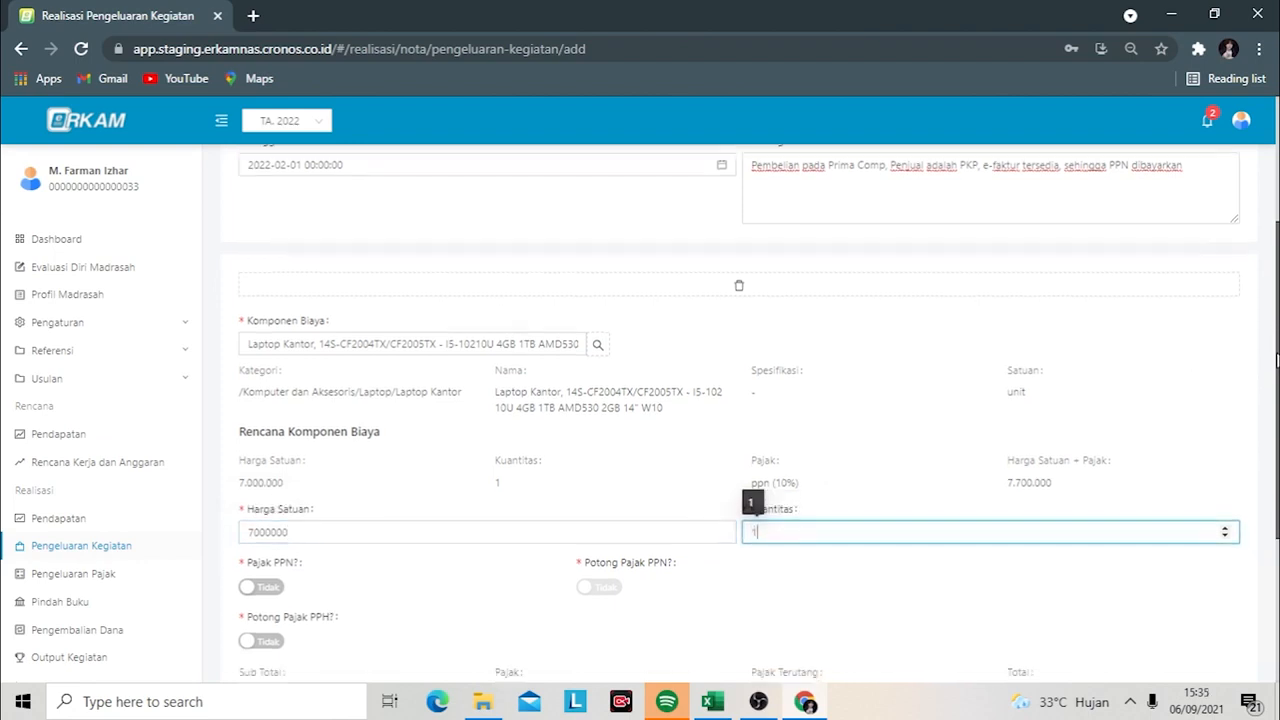
left_click(281, 404)
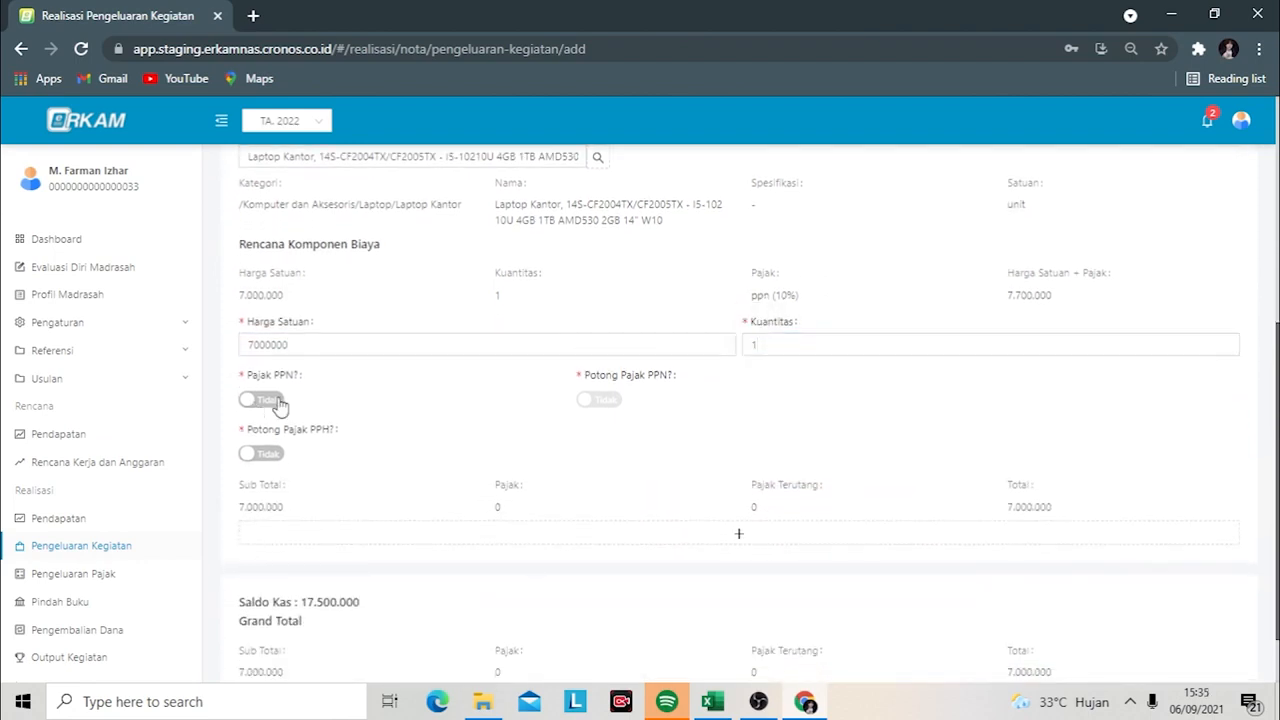
left_click(279, 401)
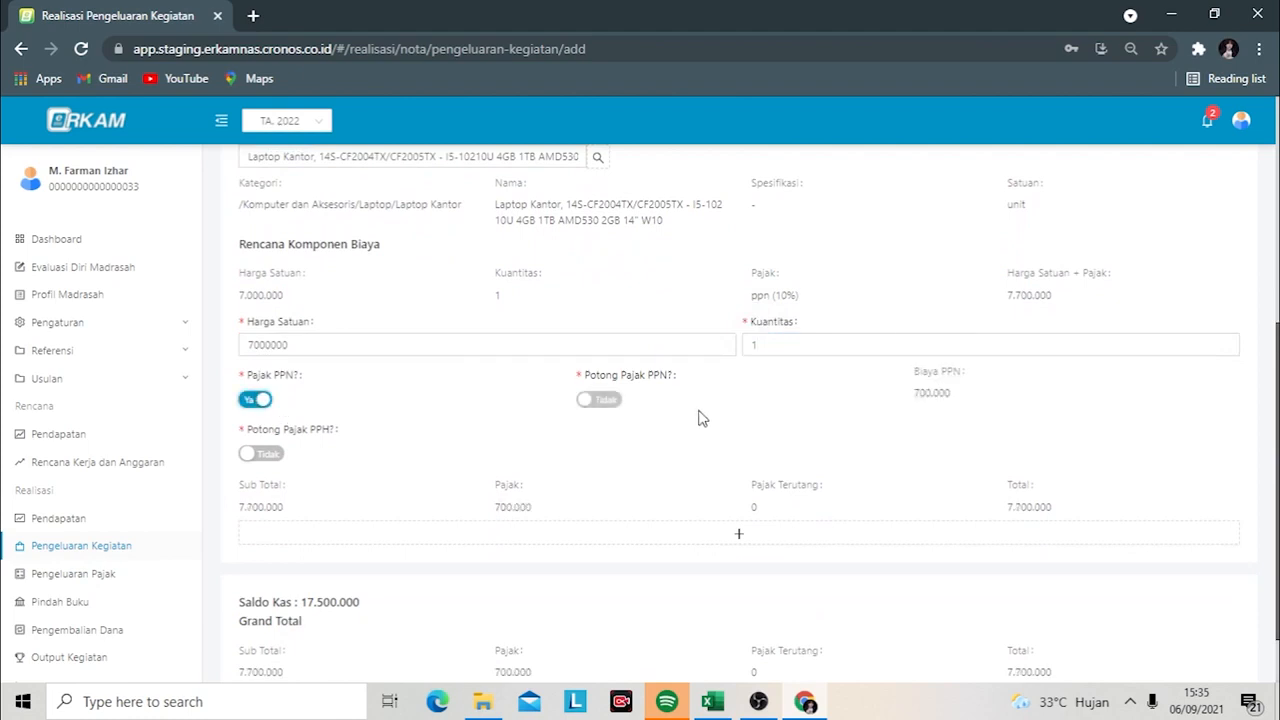
scroll(703, 418, "down", 1)
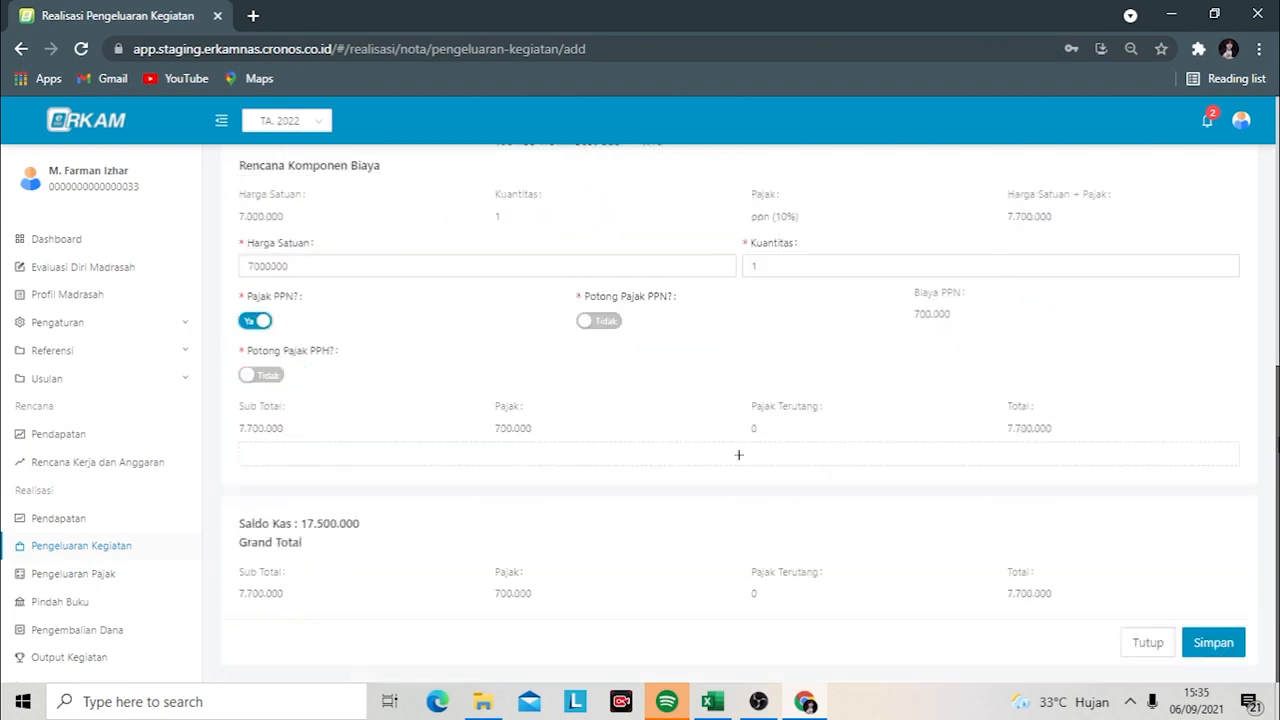
left_click(1212, 643)
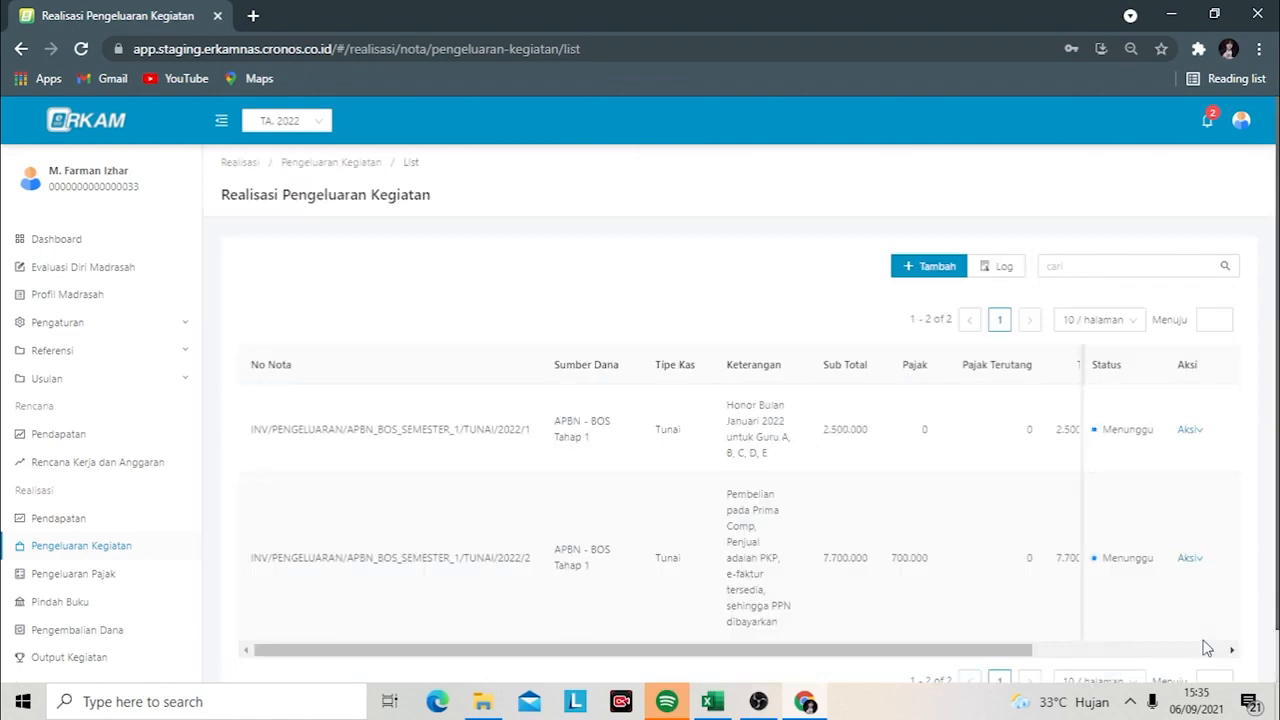
- Change the user role to Kepala Madrasah
left_click(1240, 124)
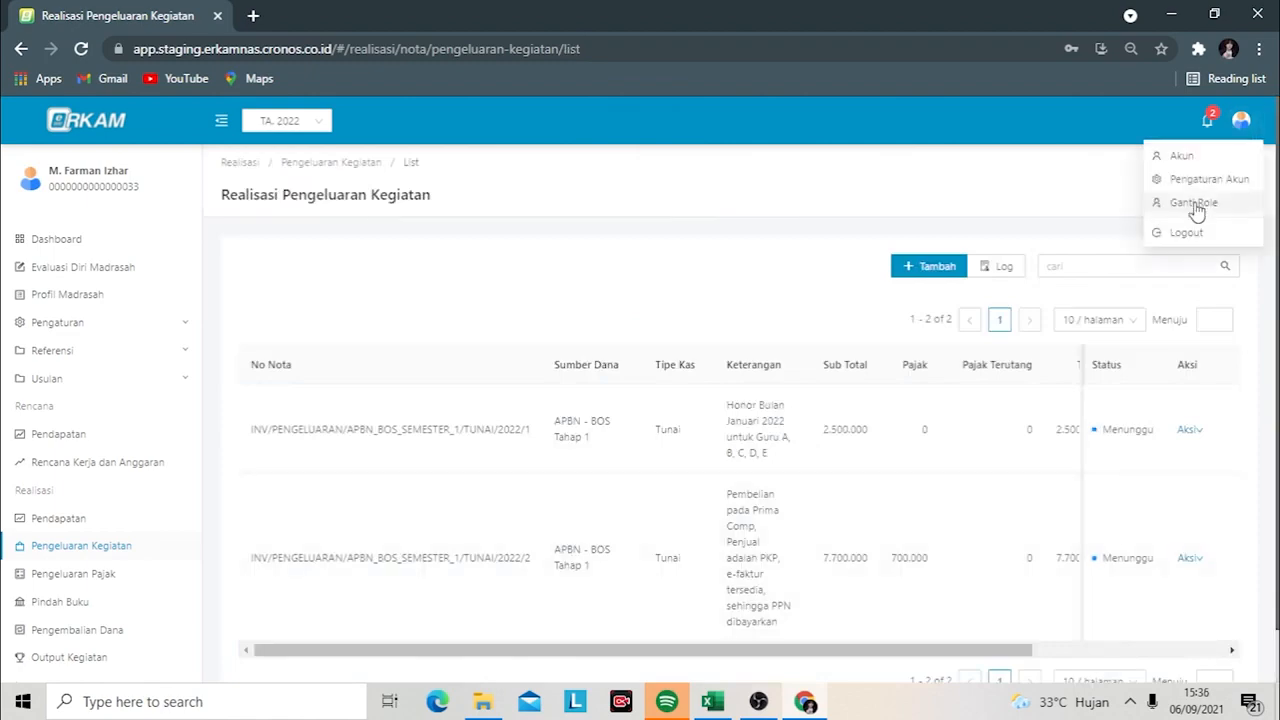
left_click(1195, 205)
left_click(740, 383)
left_click(637, 549)
left_click(824, 429)
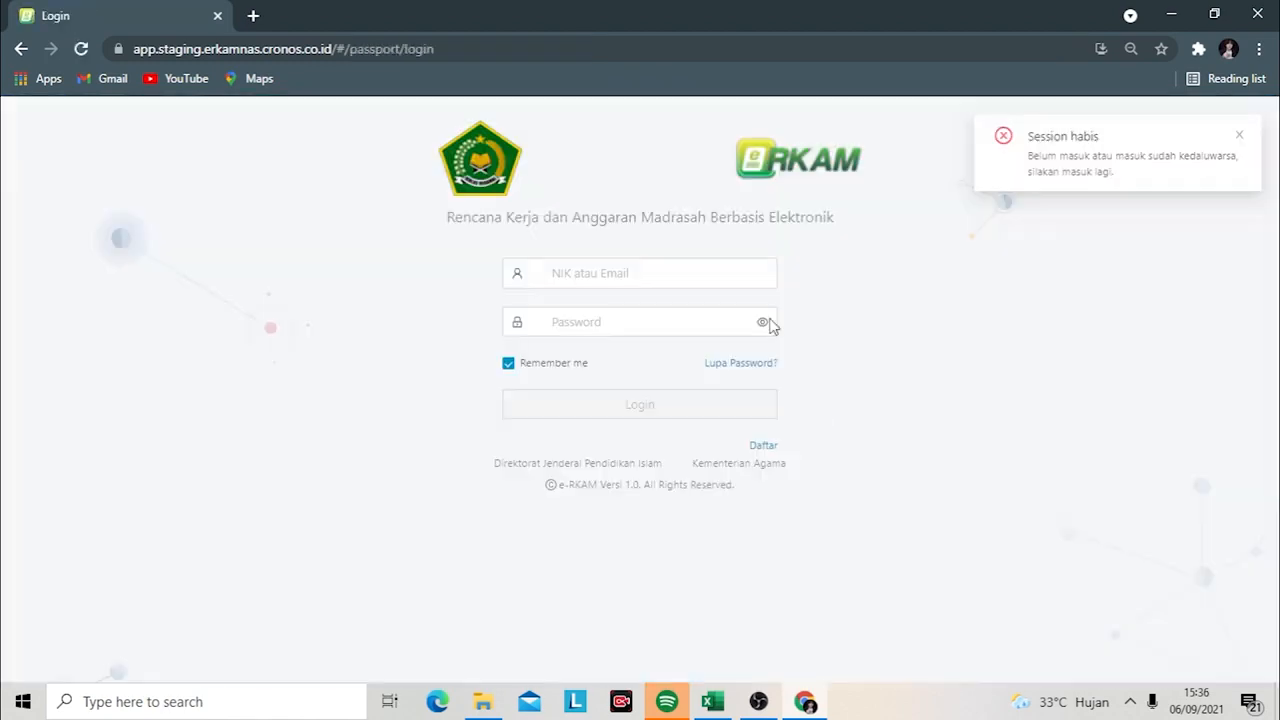
left_click(648, 282)
- Log back in as Kepala Madrasah with the account ID and password
type("0000000000000033")
left_click(611, 323)
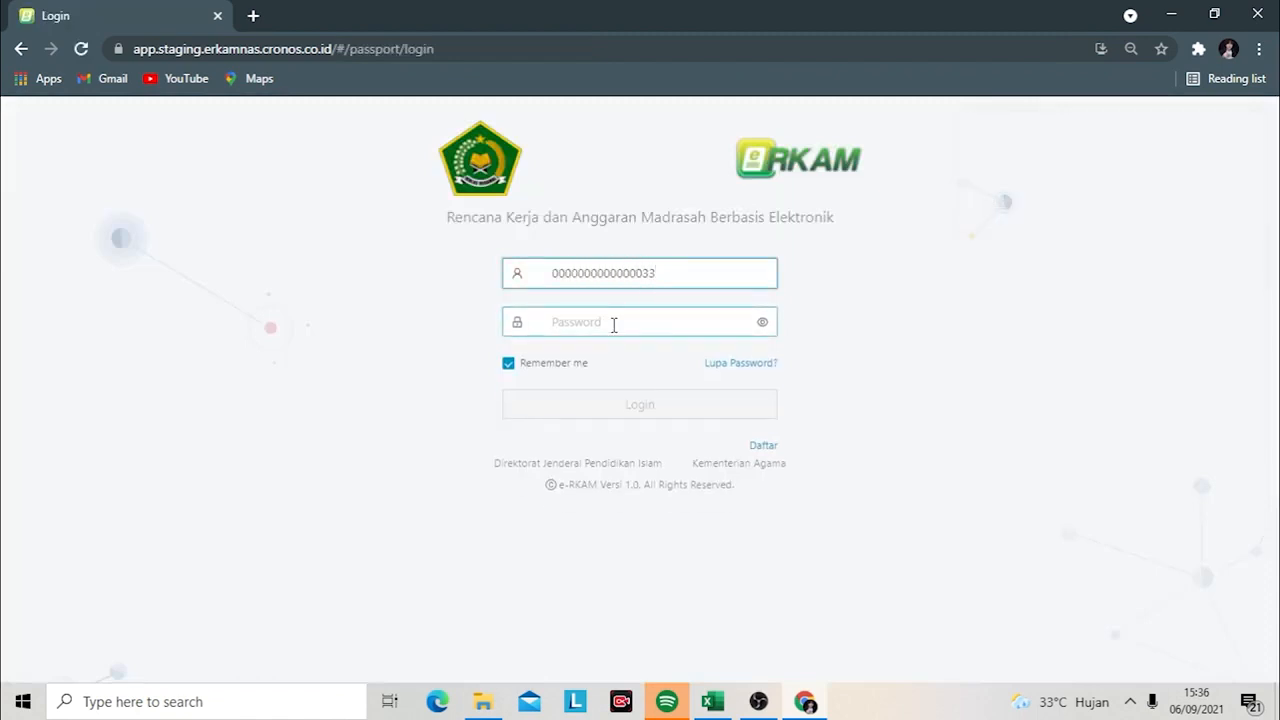
type("*********")
left_click(622, 412)
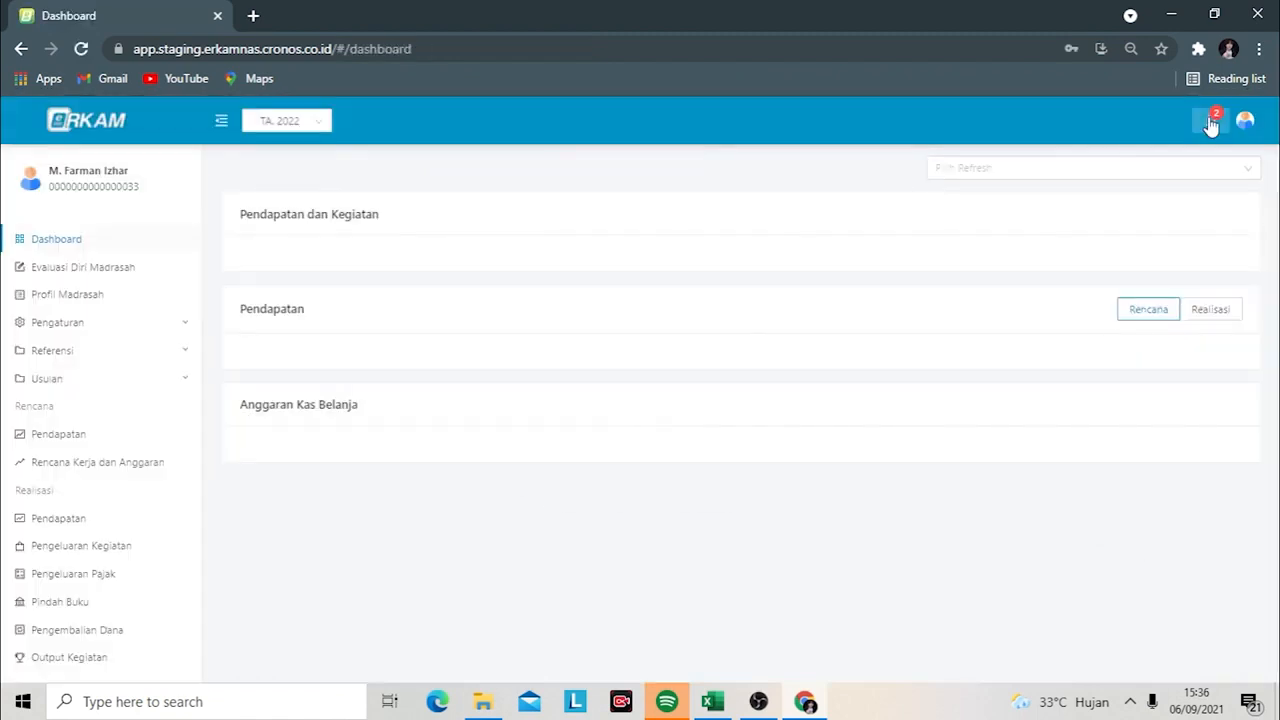
- Approve the 2.500.000 honor spending note from the notes awaiting approval
left_click(1208, 120)
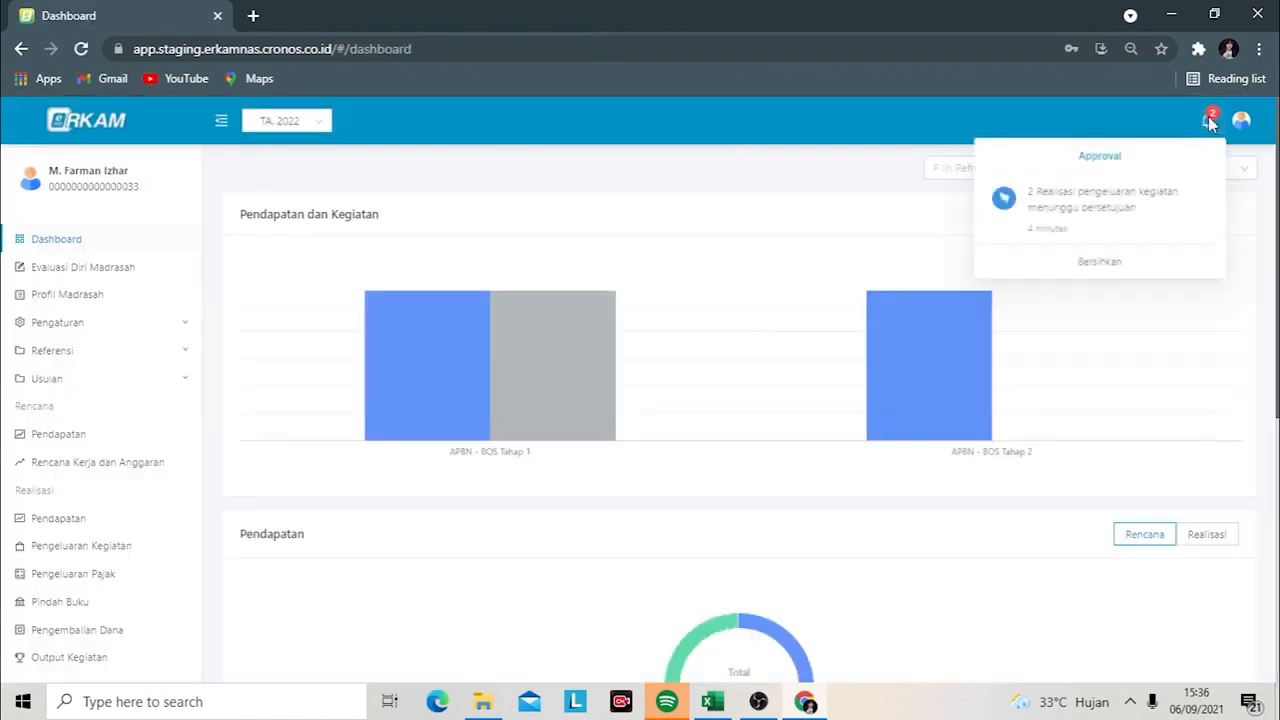
left_click(1114, 207)
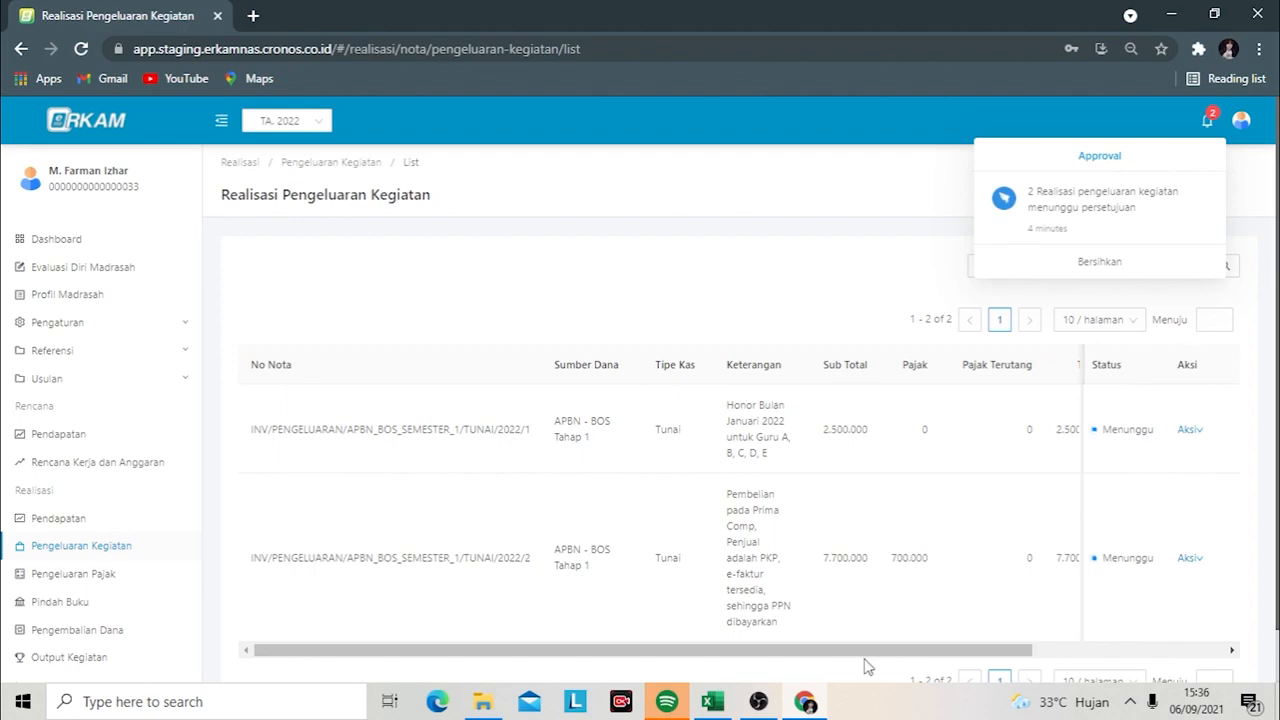
left_click_drag(929, 652, 1180, 640)
mouse_move(1190, 431)
left_click(1215, 456)
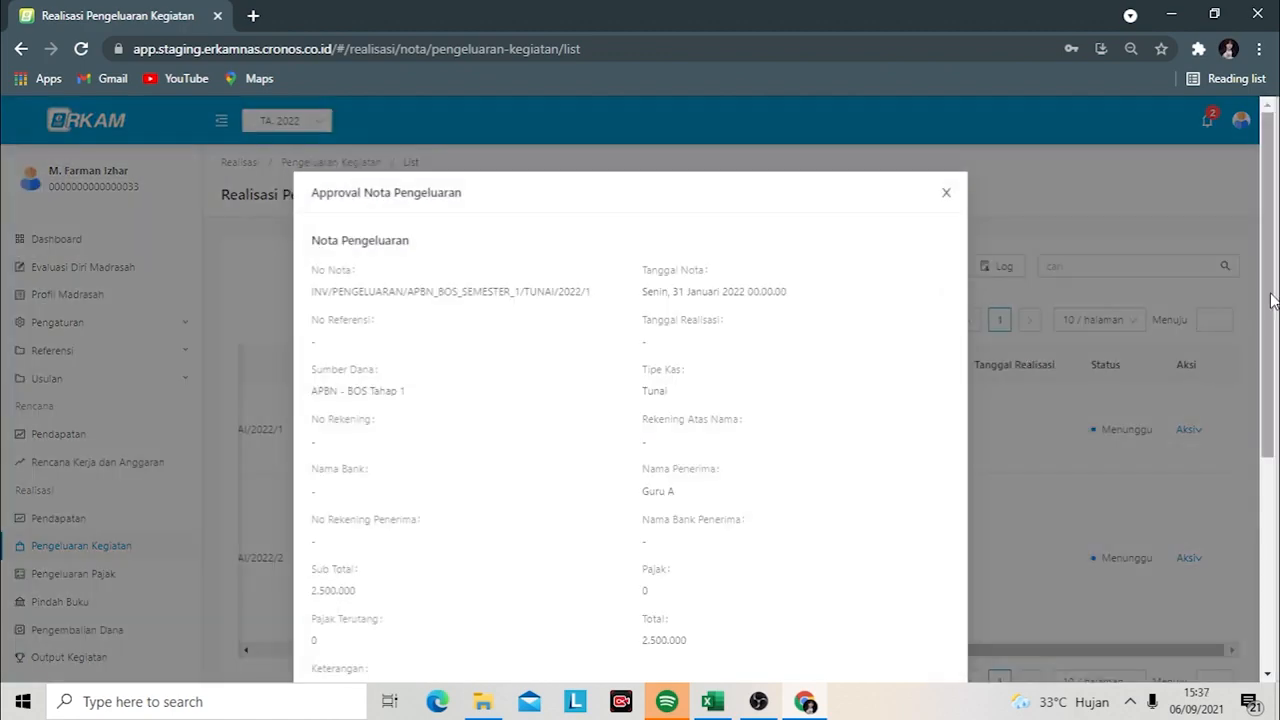
scroll(1272, 300, "down", 5)
left_click(920, 644)
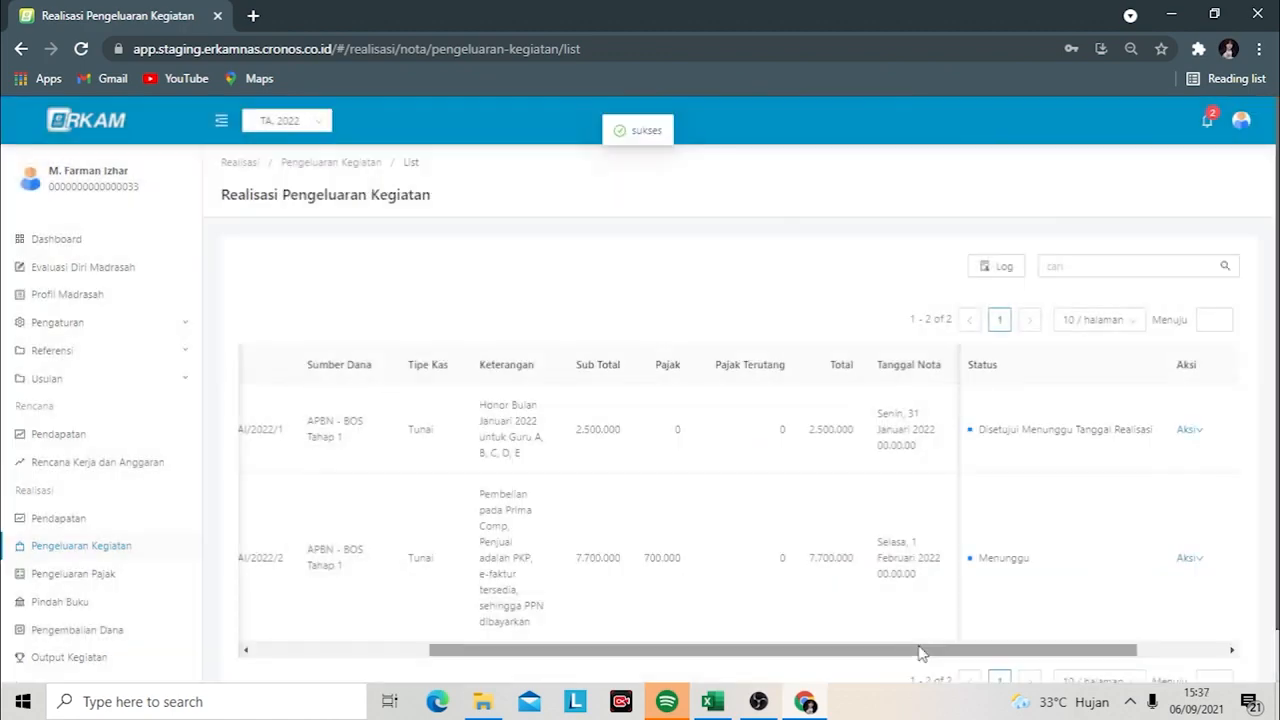
- Approve the 7.700.000 Prima Comp laptop spending note
mouse_move(1190, 558)
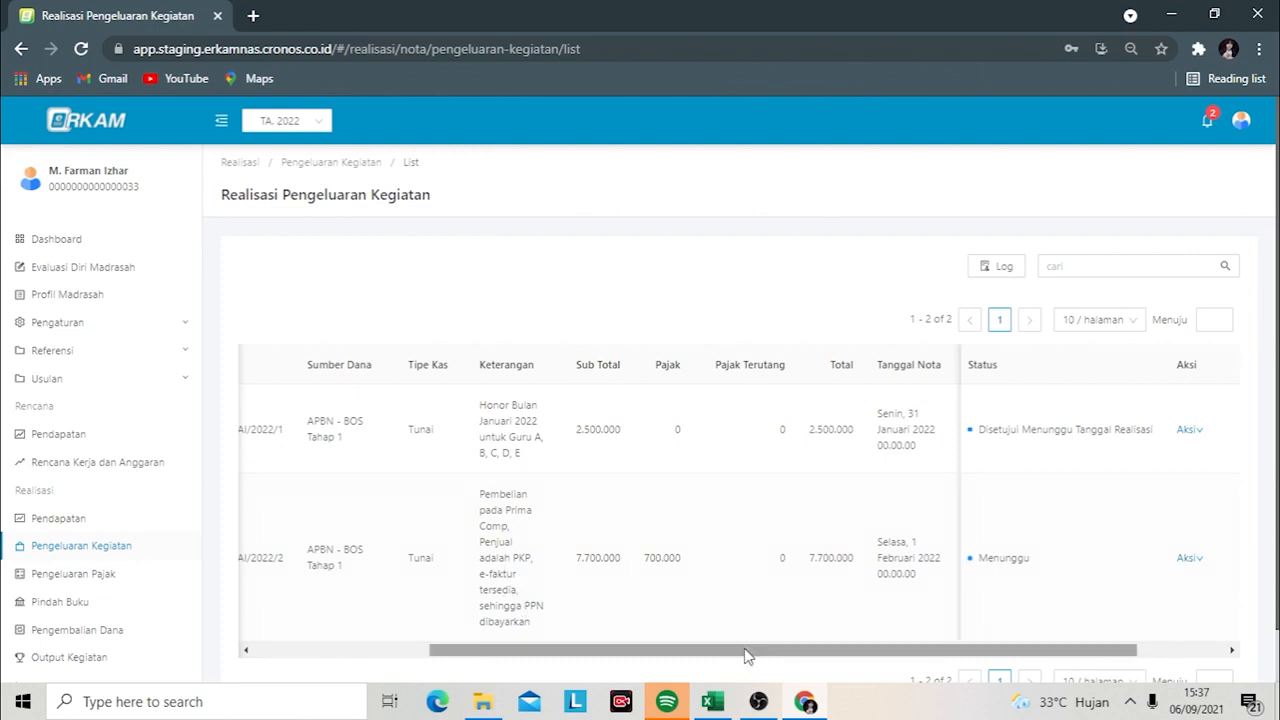
left_click_drag(752, 651, 869, 652)
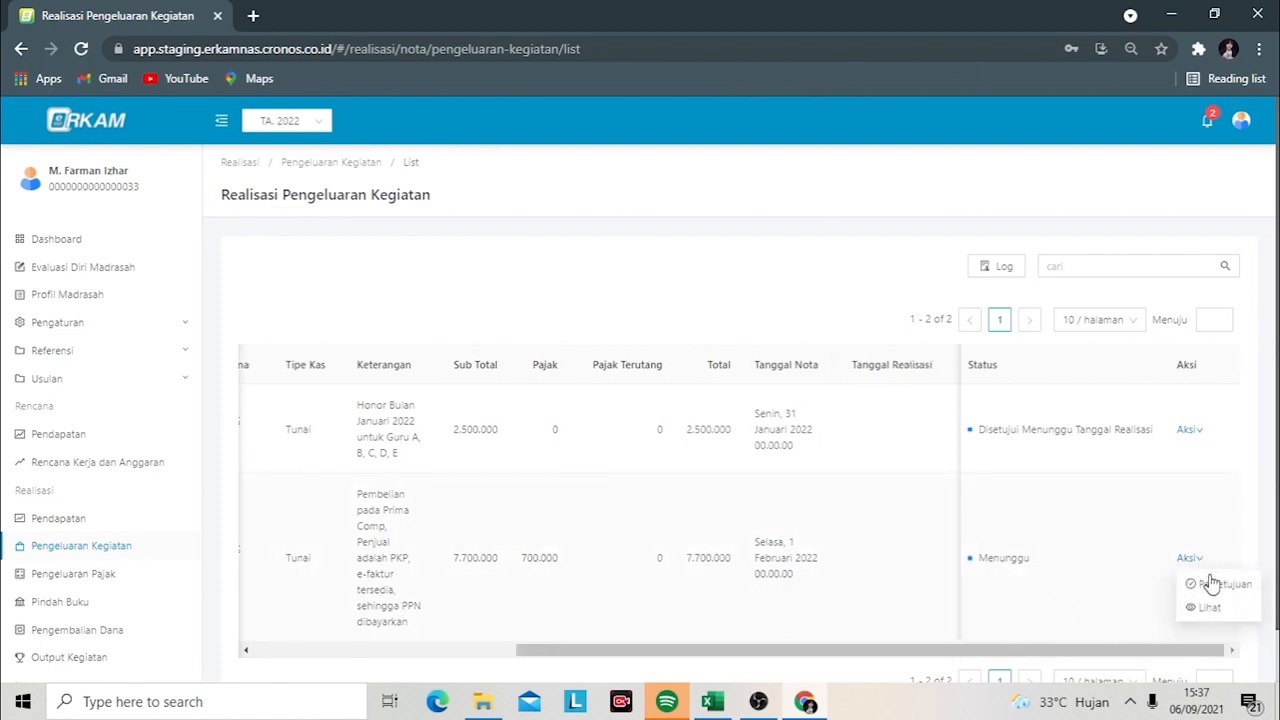
left_click(1213, 583)
scroll(1268, 260, "down", 4)
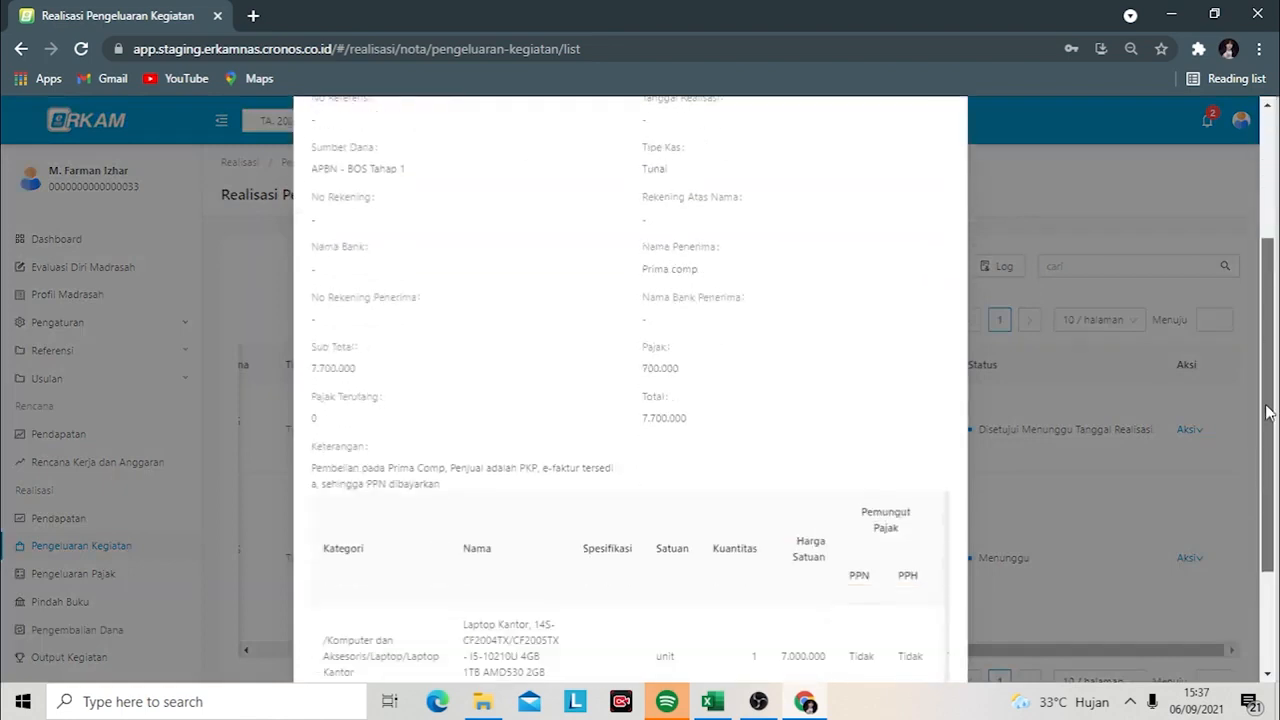
left_click(920, 647)
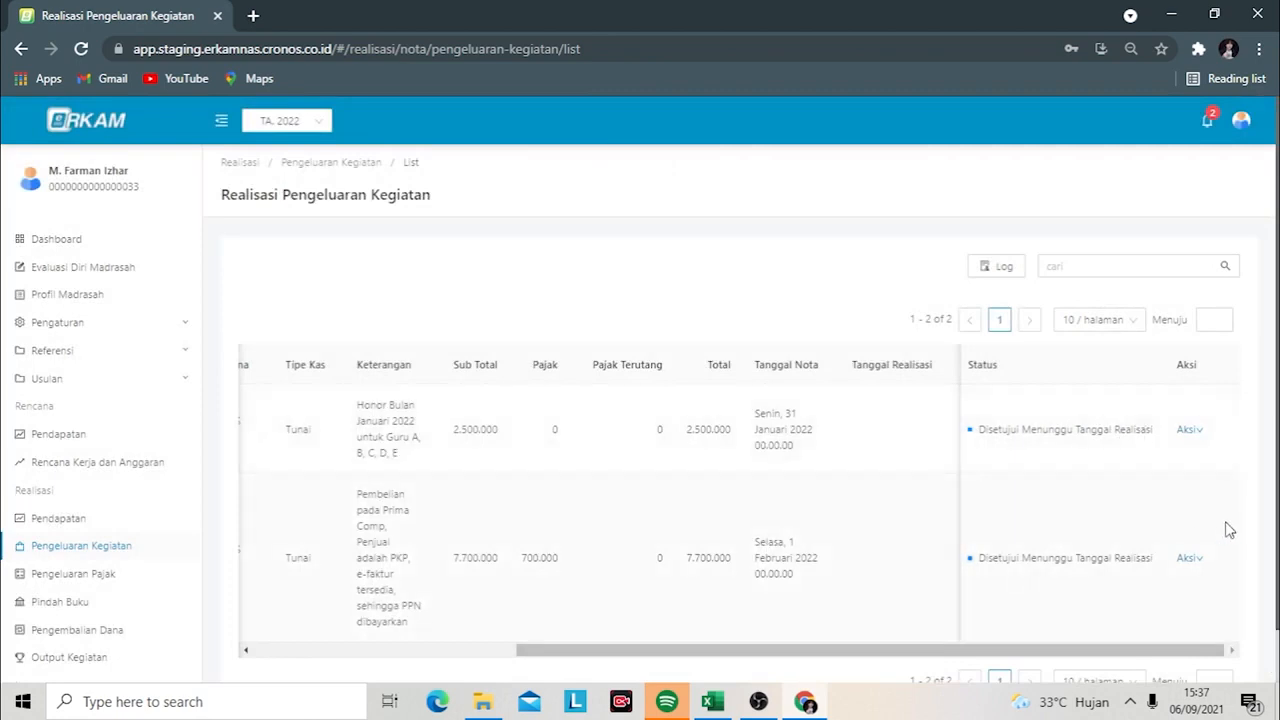
left_click(1241, 120)
left_click(1194, 206)
- Switch the role to Staf Madrasah and log back in
left_click(777, 378)
left_click(618, 523)
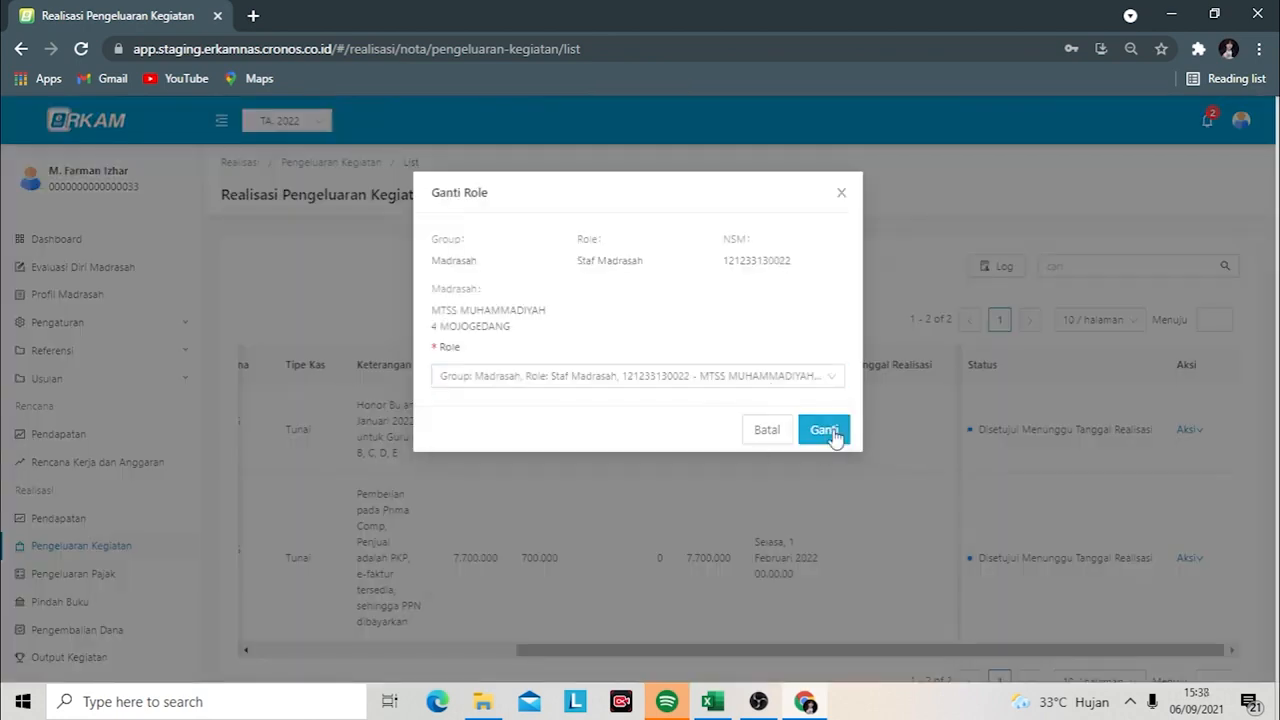
left_click(832, 434)
left_click(586, 277)
type("0000000000000033")
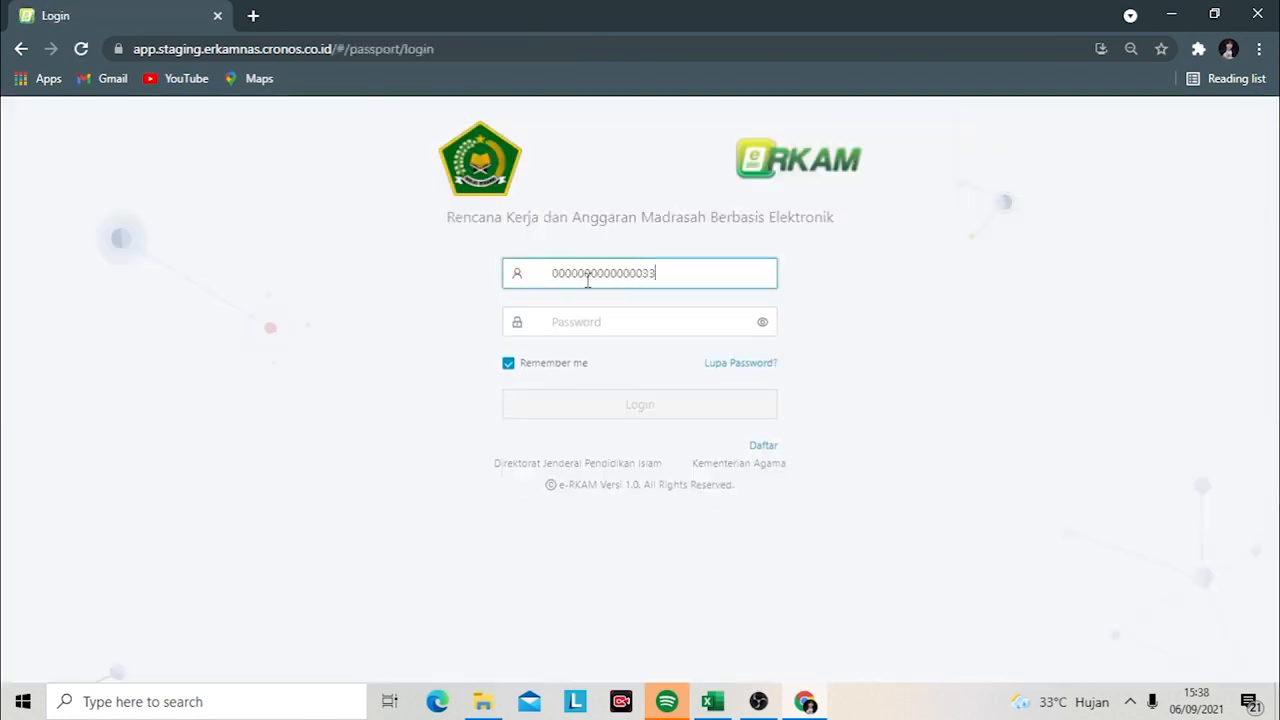
left_click(576, 320)
type("********")
left_click(612, 411)
- Realize the honorarium note on 31 January 2022 with reference TK- 001
left_click(1212, 122)
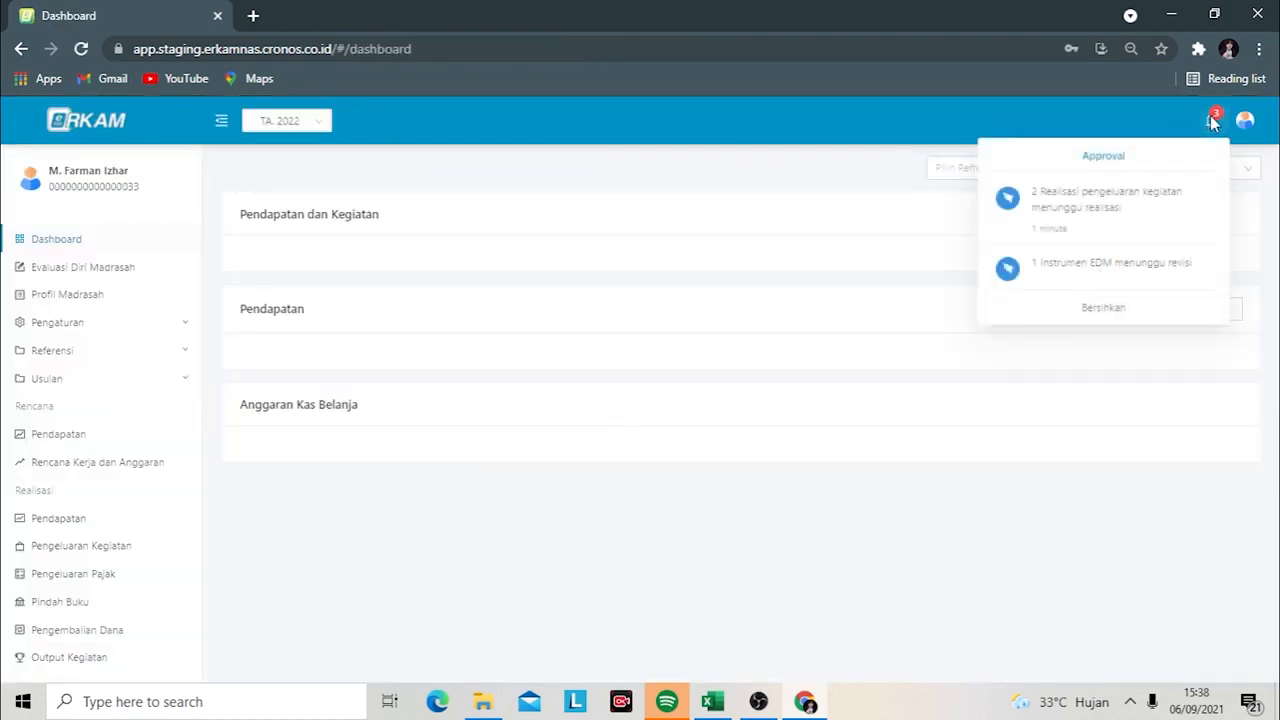
left_click(1090, 218)
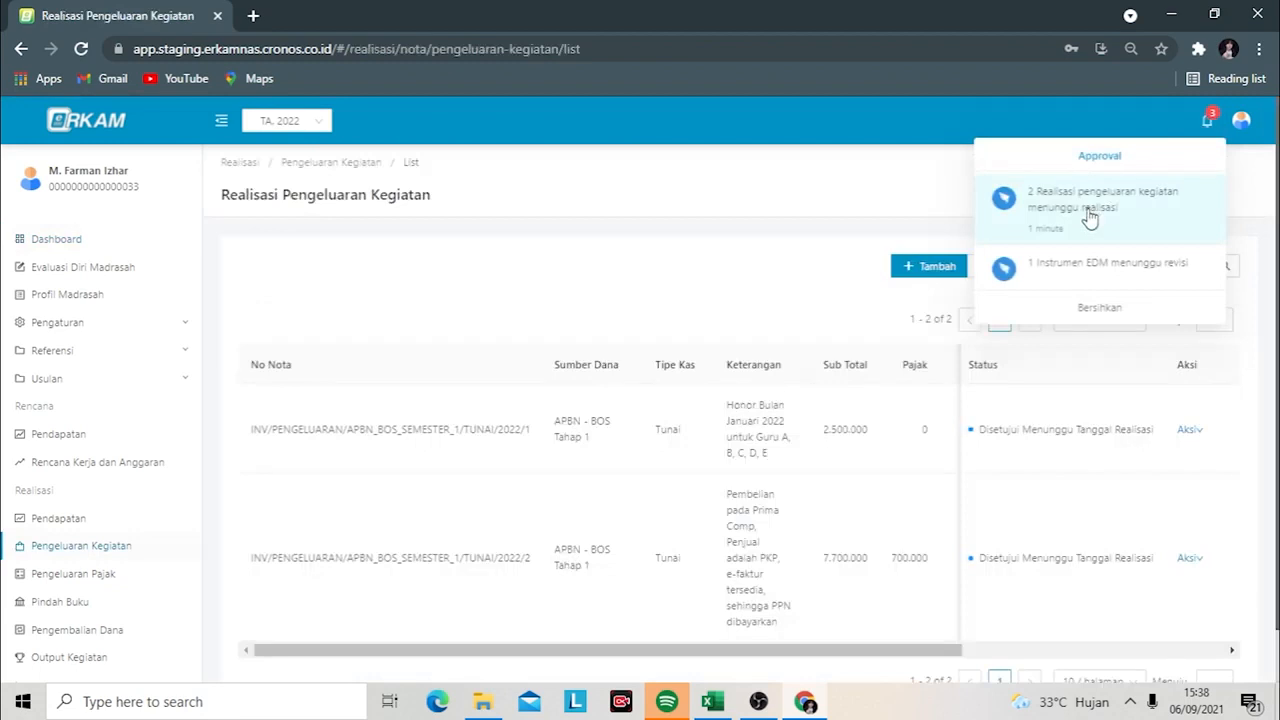
left_click(755, 332)
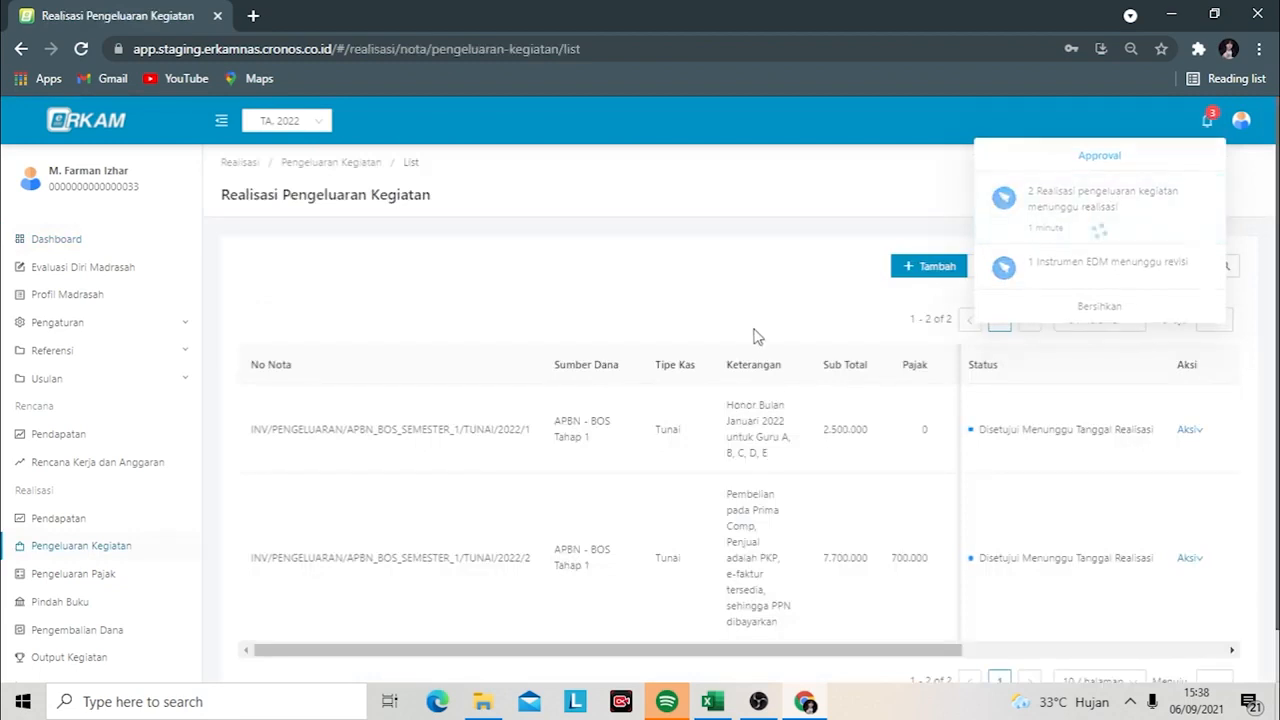
left_click(1200, 440)
left_click(1150, 450)
left_click(531, 270)
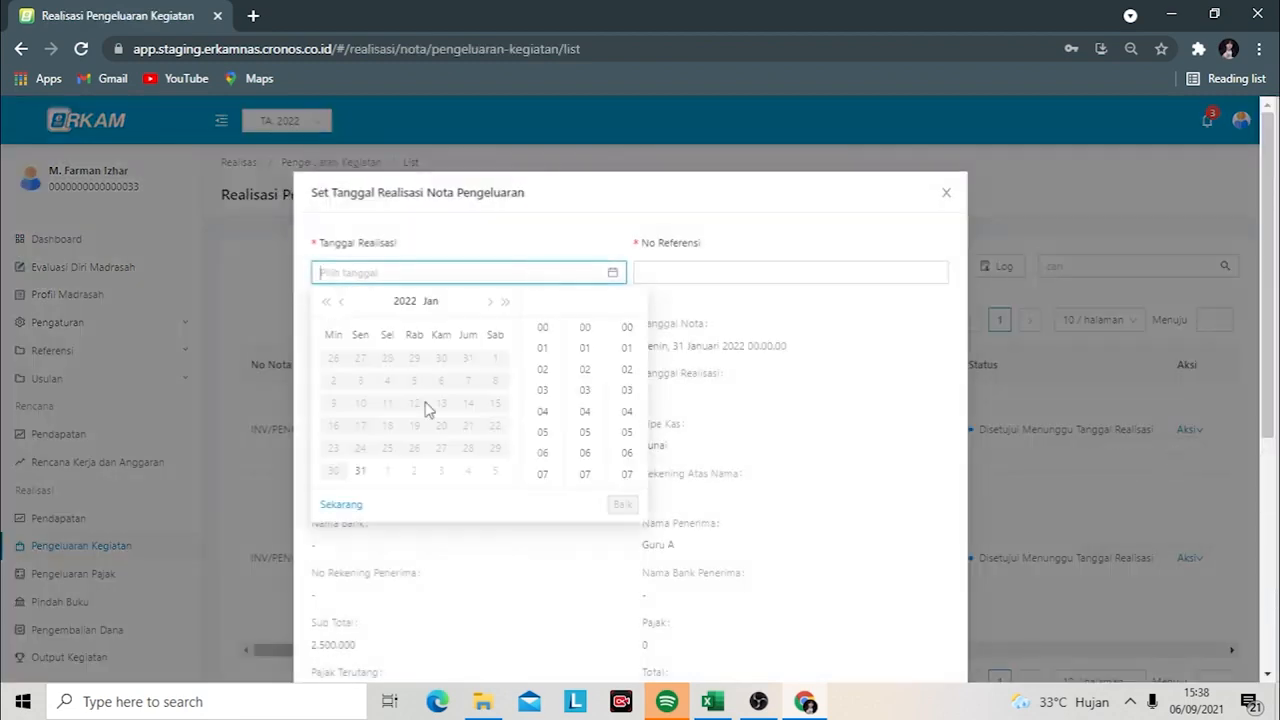
left_click(360, 470)
left_click(712, 272)
type("T")
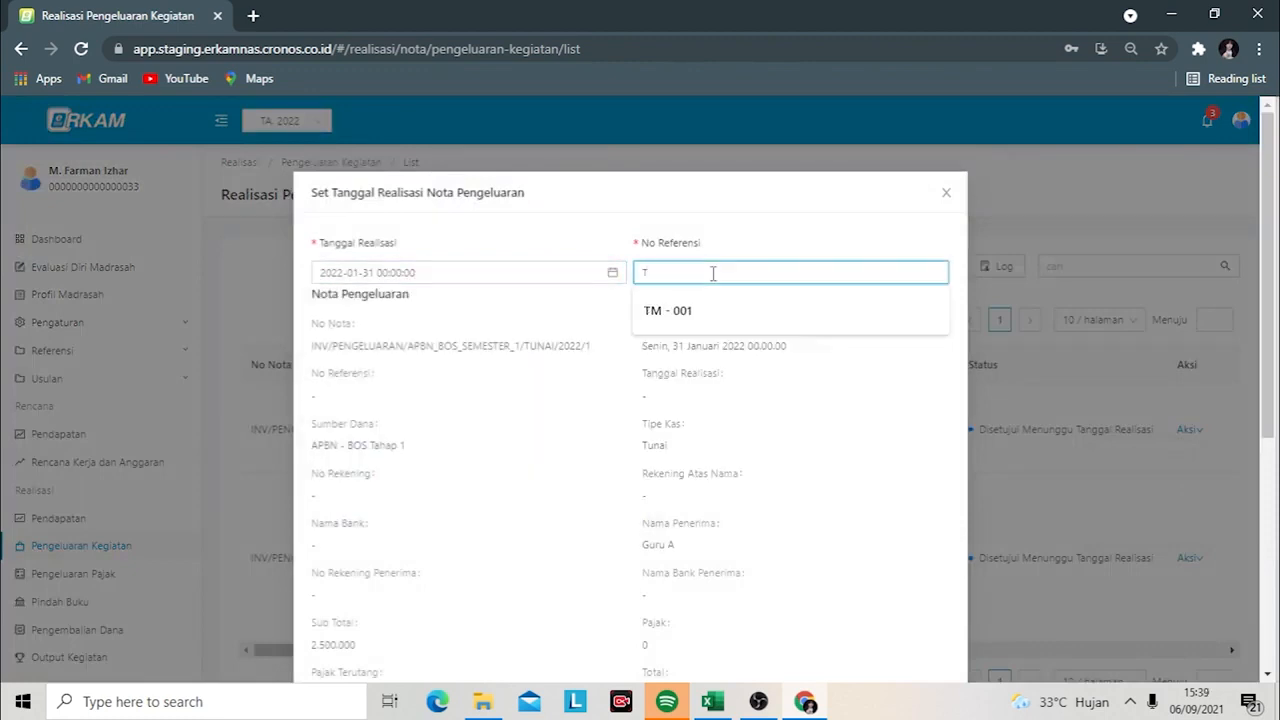
type("K- 001")
left_click_drag(1269, 207, 1275, 440)
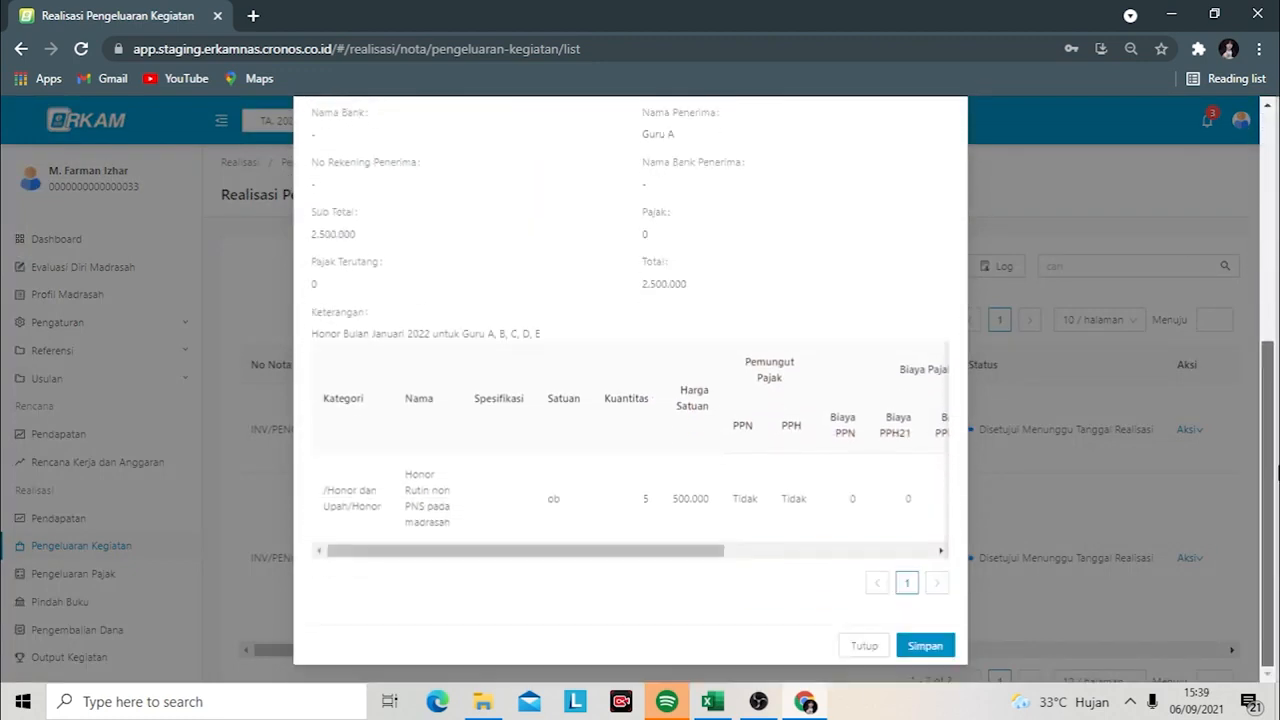
left_click(922, 650)
- Set the laptop note's realization date to 1 February 2022 with a TK reference number
left_click(1189, 557)
left_click(1145, 586)
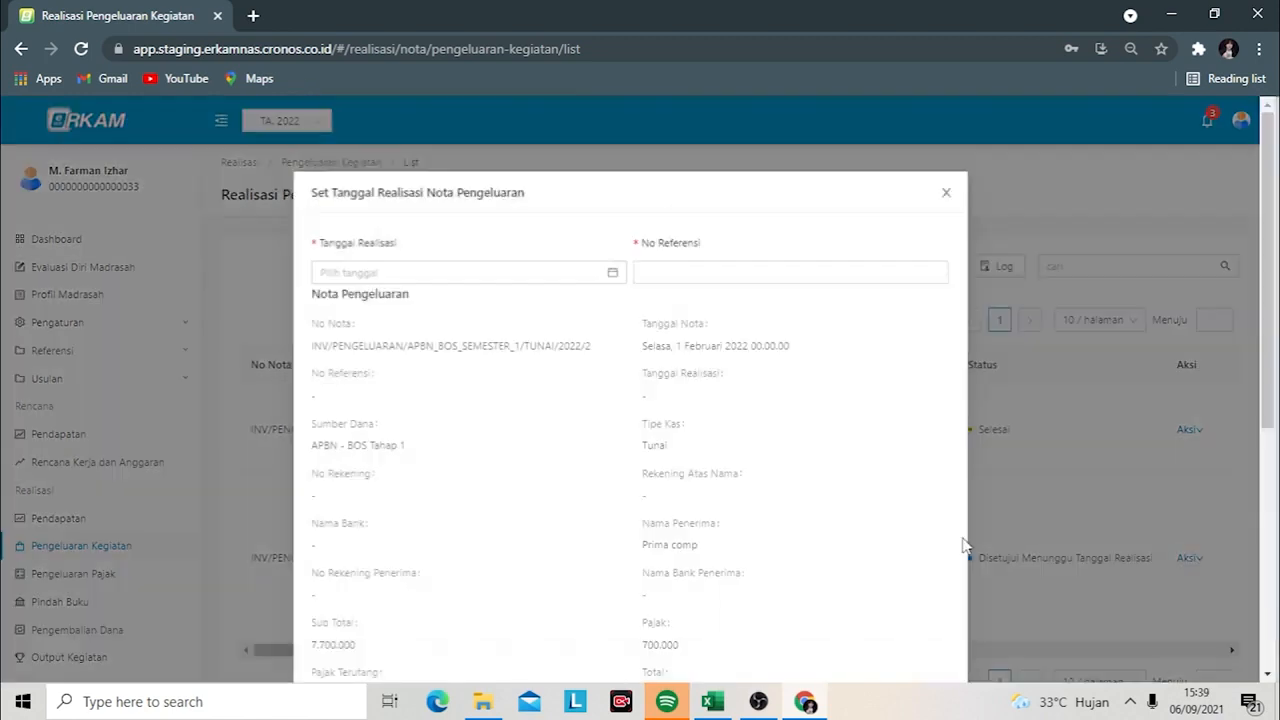
left_click(517, 272)
left_click(388, 359)
left_click(729, 271)
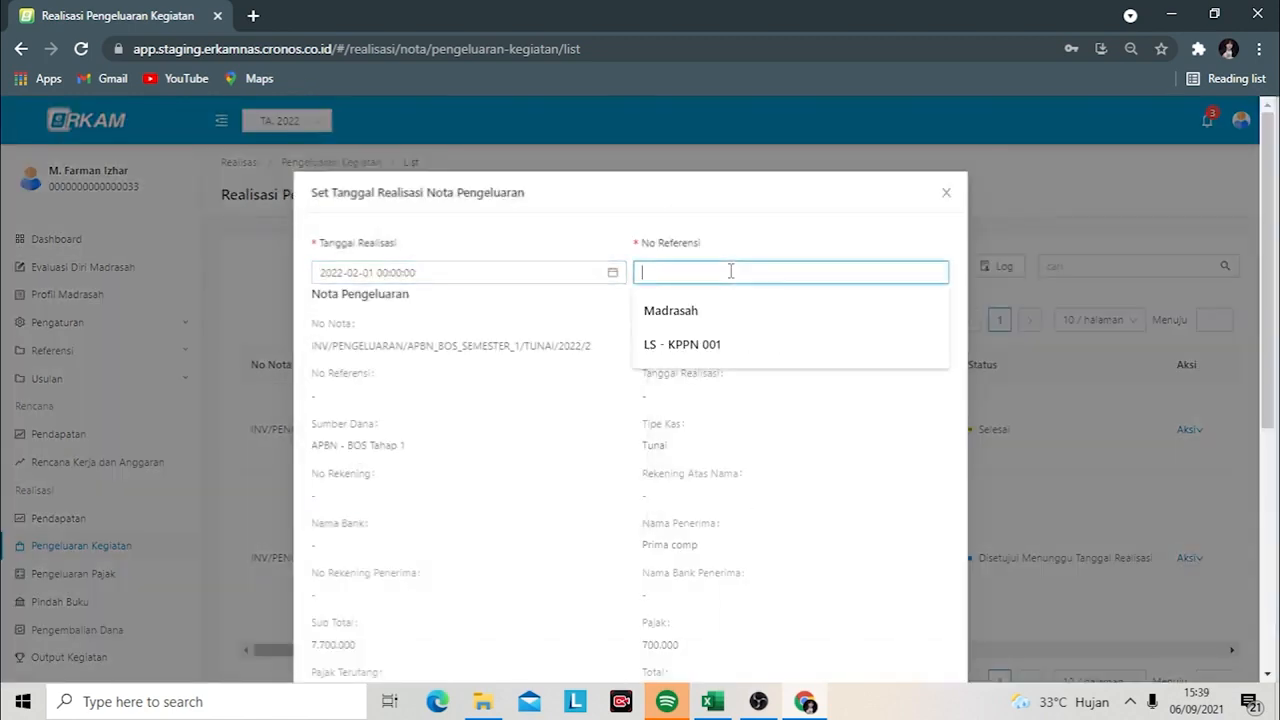
type("TK - 002")
scroll(731, 400, "down", 5)
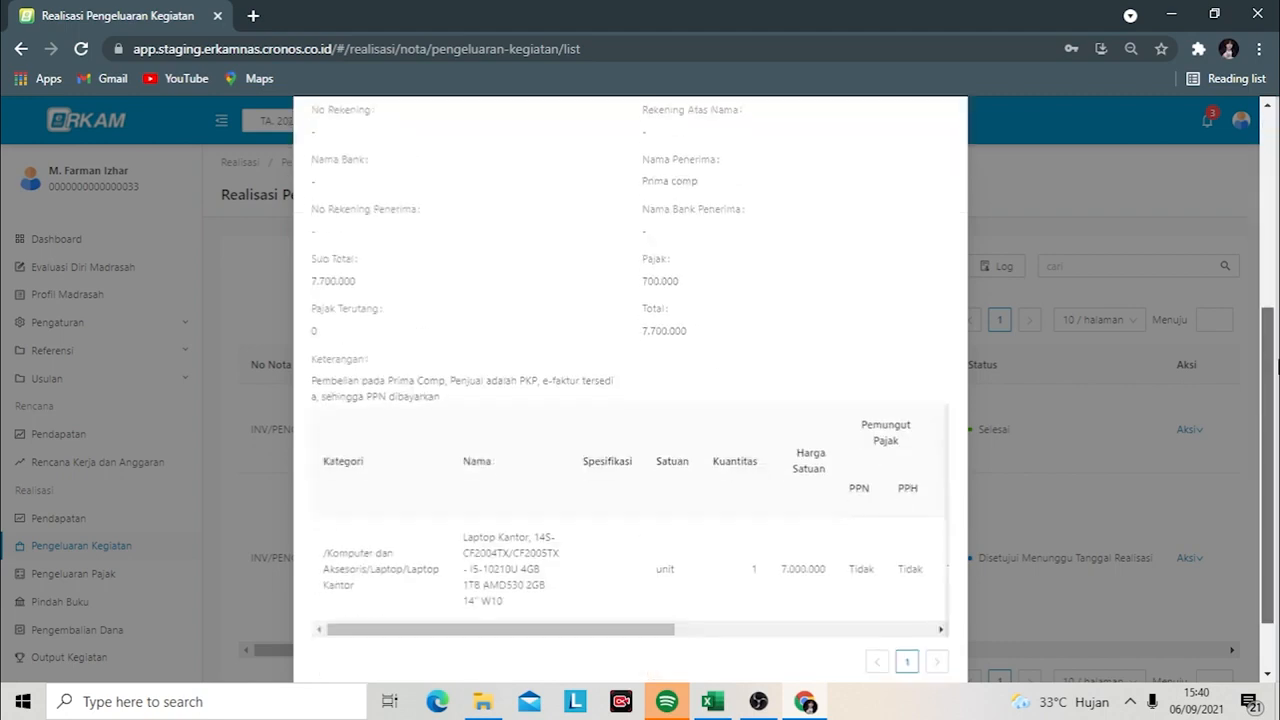
left_click_drag(605, 550, 931, 565)
- Save the laptop note's realization and check Buku Kas Umum shows TK - 001 (2.500.000) and TK - 002 (7.700.000)
left_click(927, 646)
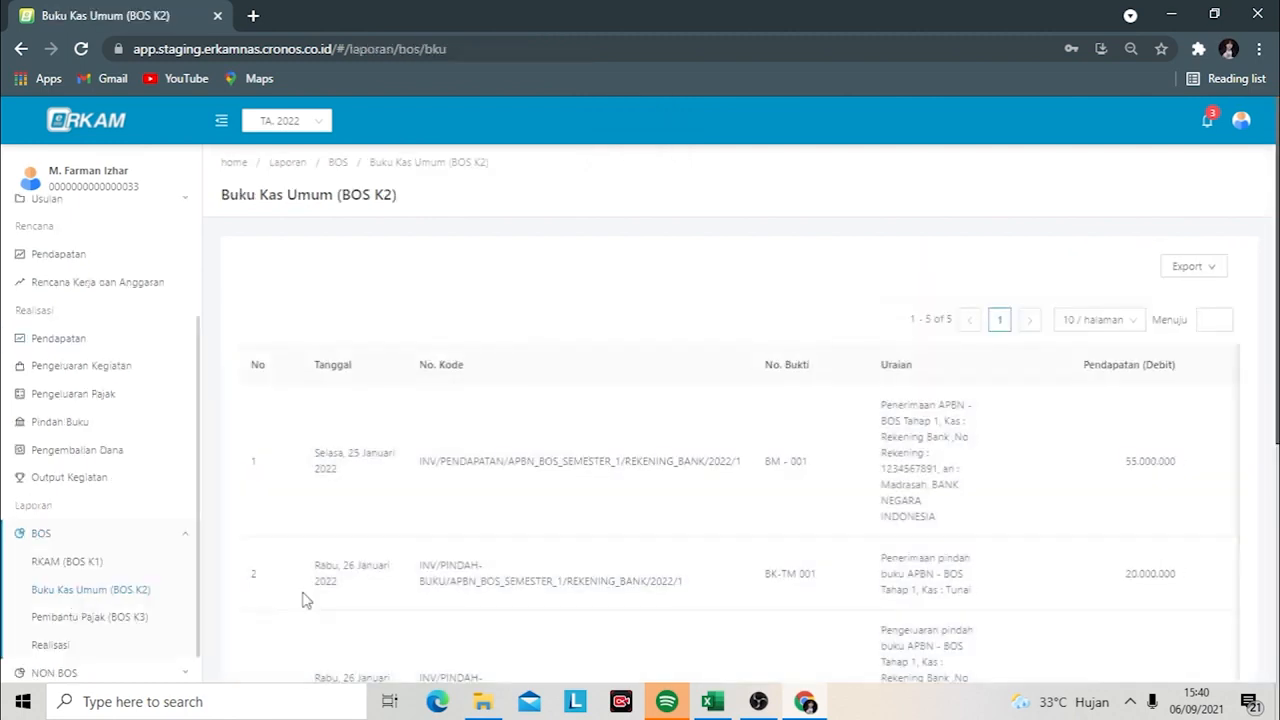
scroll(1276, 328, "down", 5)
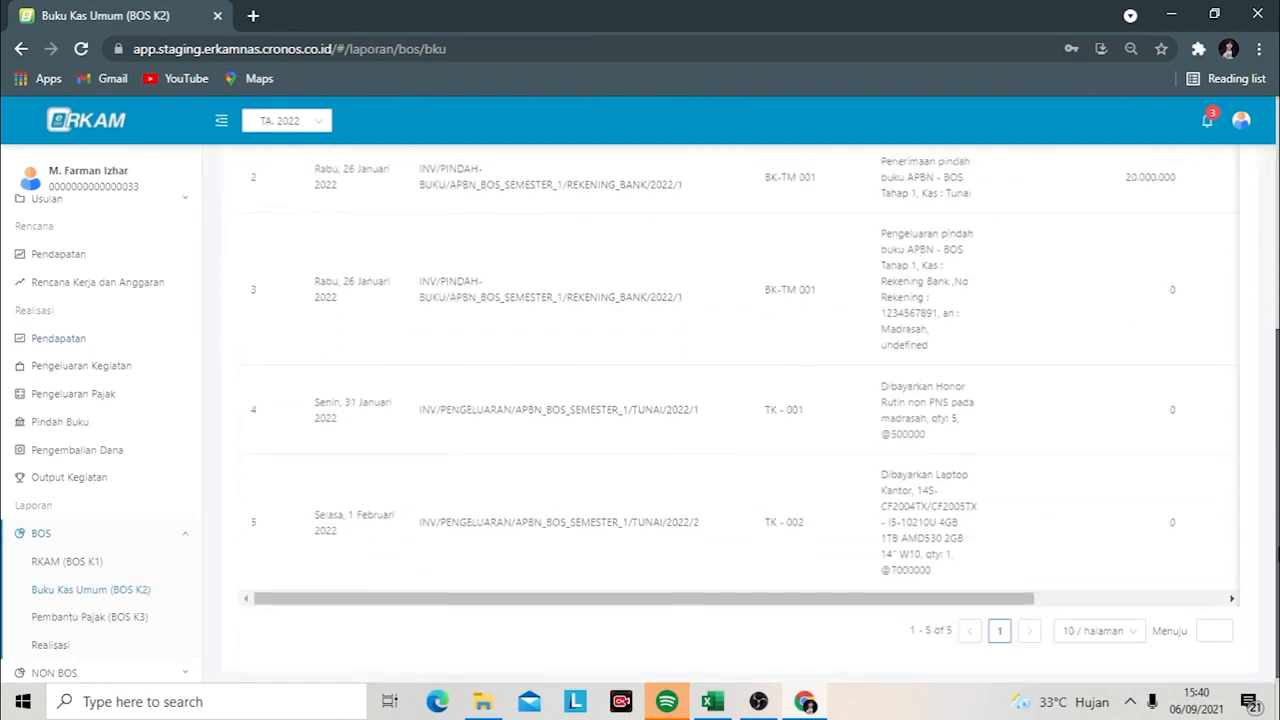
left_click_drag(995, 598, 1257, 598)
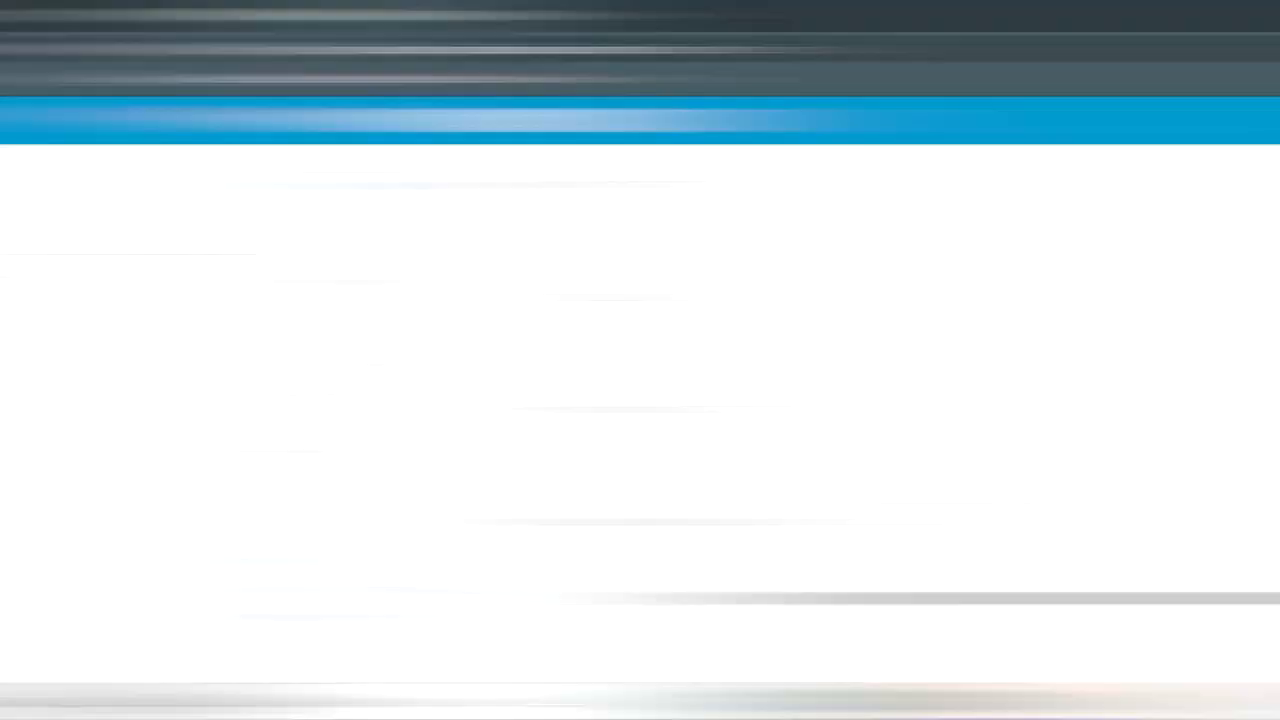
- Start a fund-return entry with APBN - BOS Tahap 1, then leave it unsaved for Output Kegiatan
left_click(72, 630)
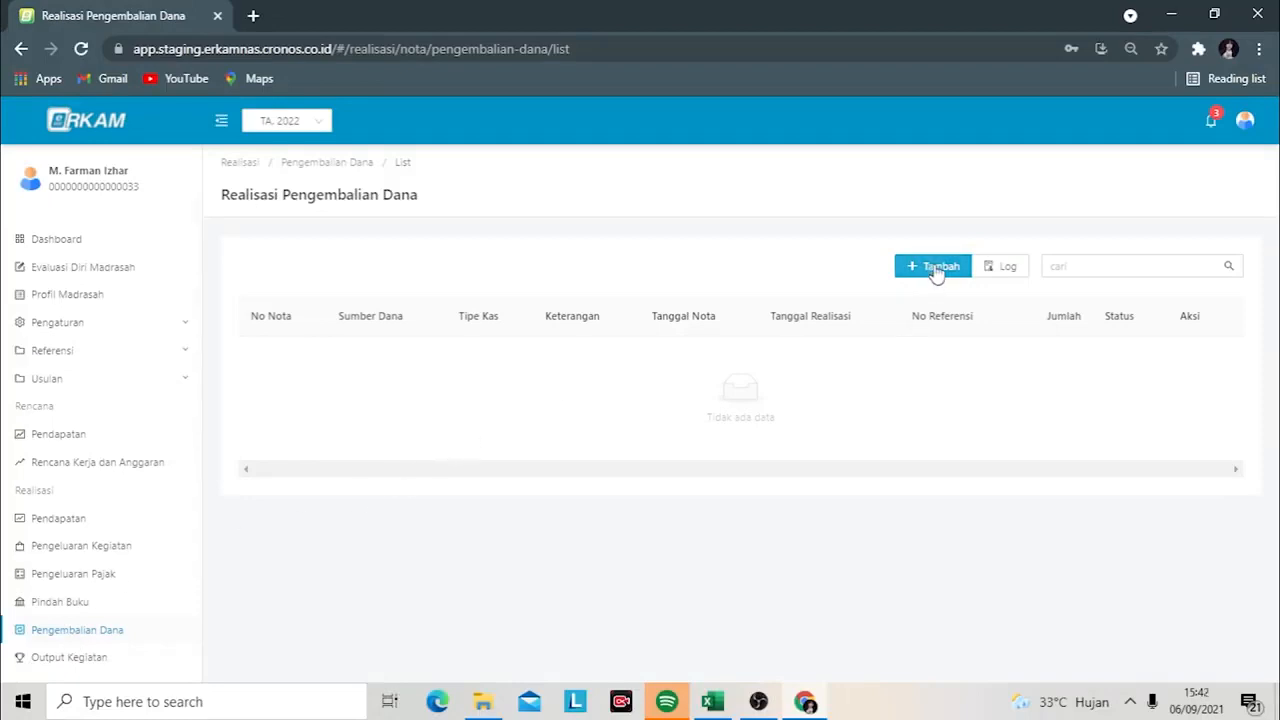
left_click(935, 267)
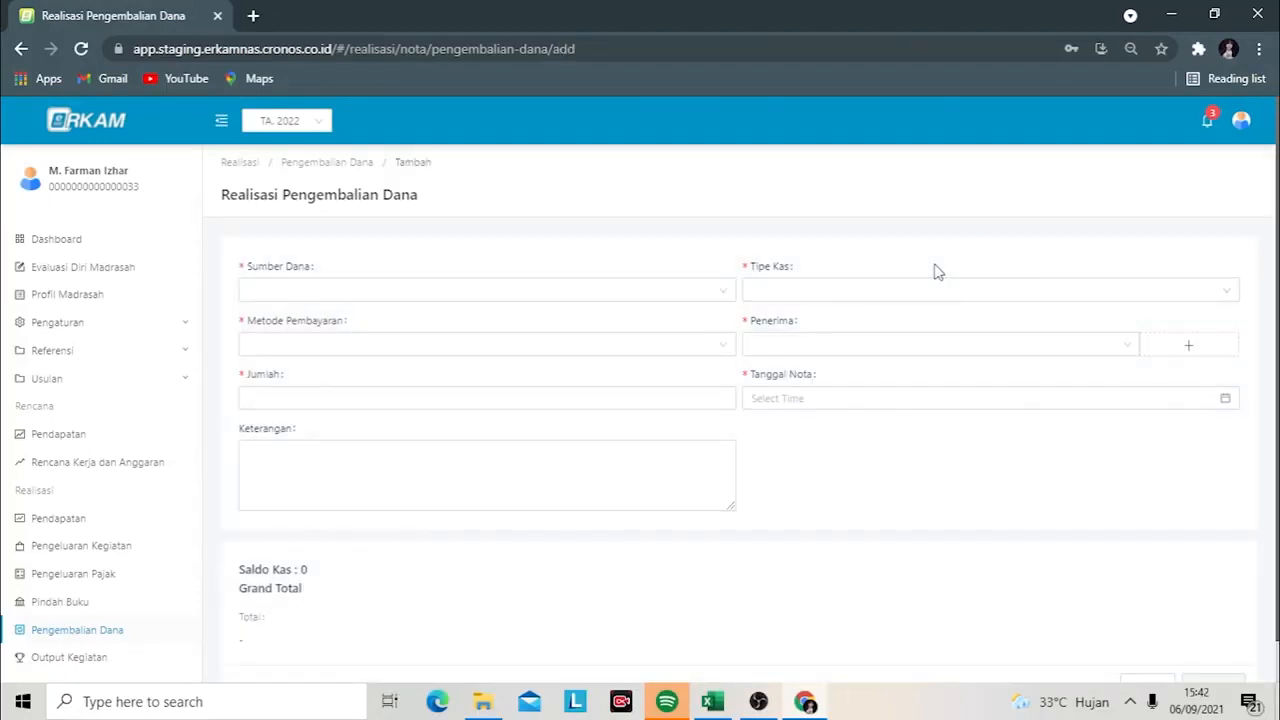
left_click(697, 290)
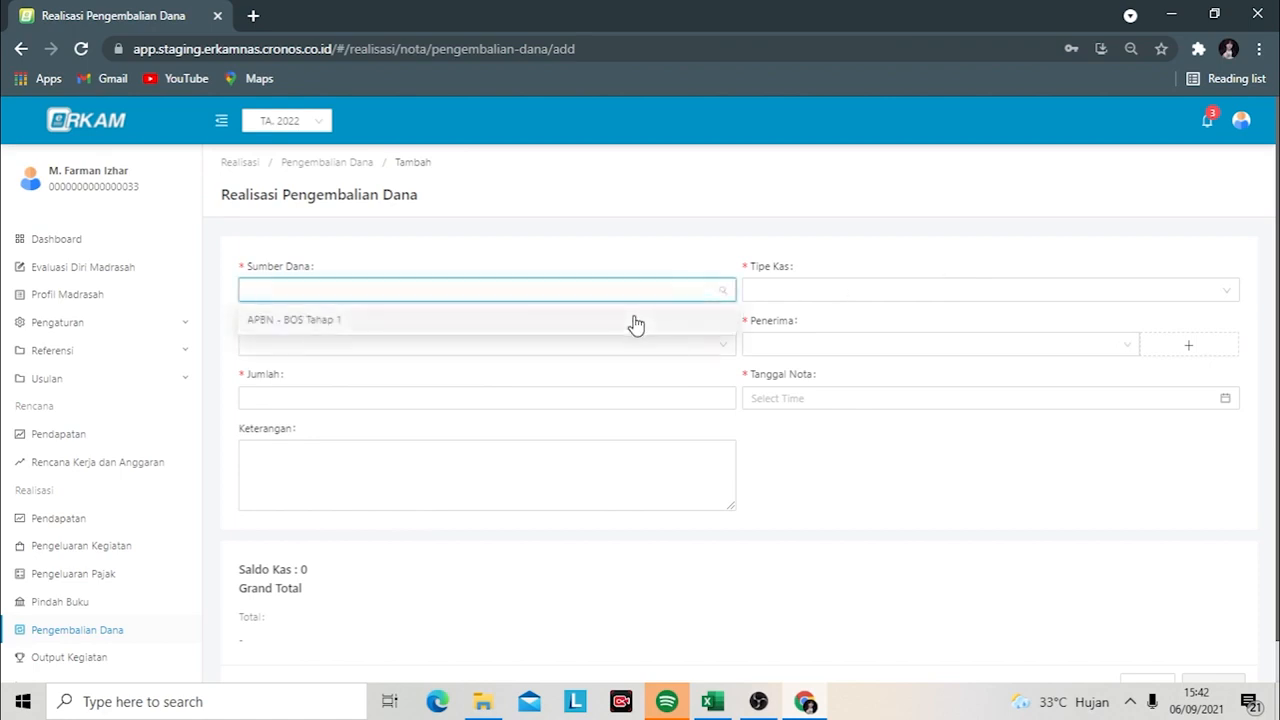
left_click(635, 322)
left_click(799, 302)
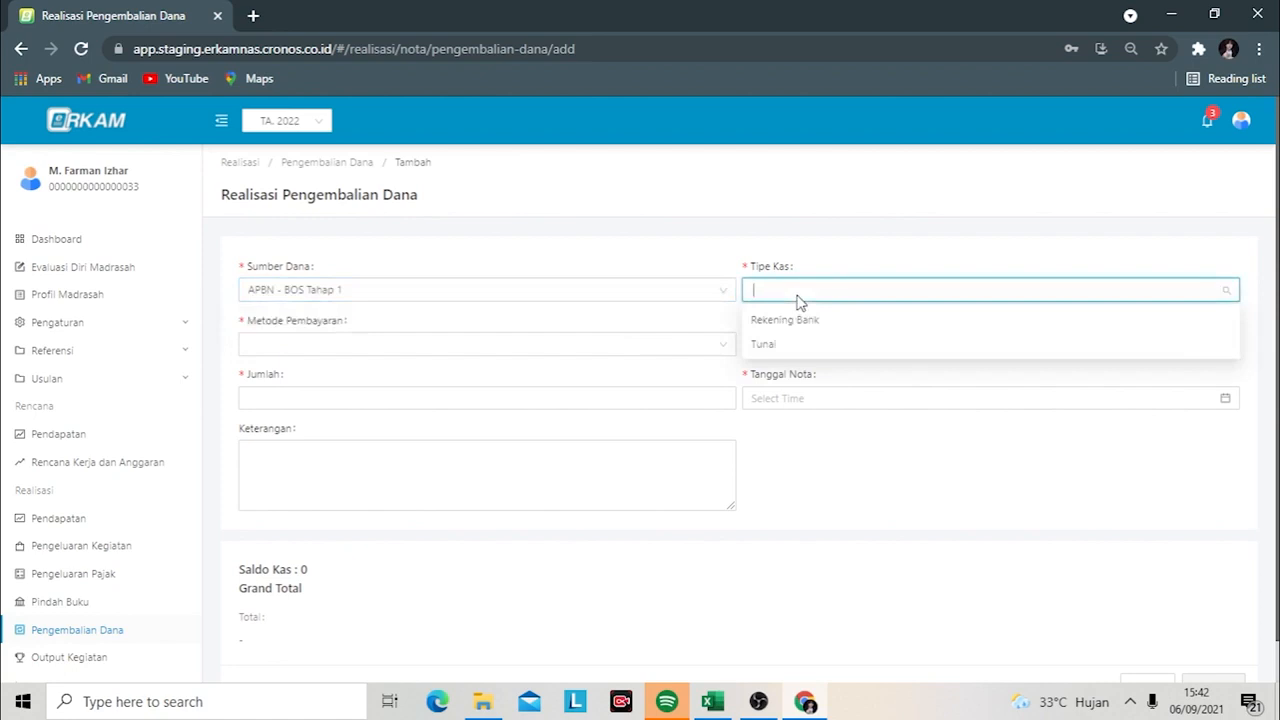
left_click(72, 659)
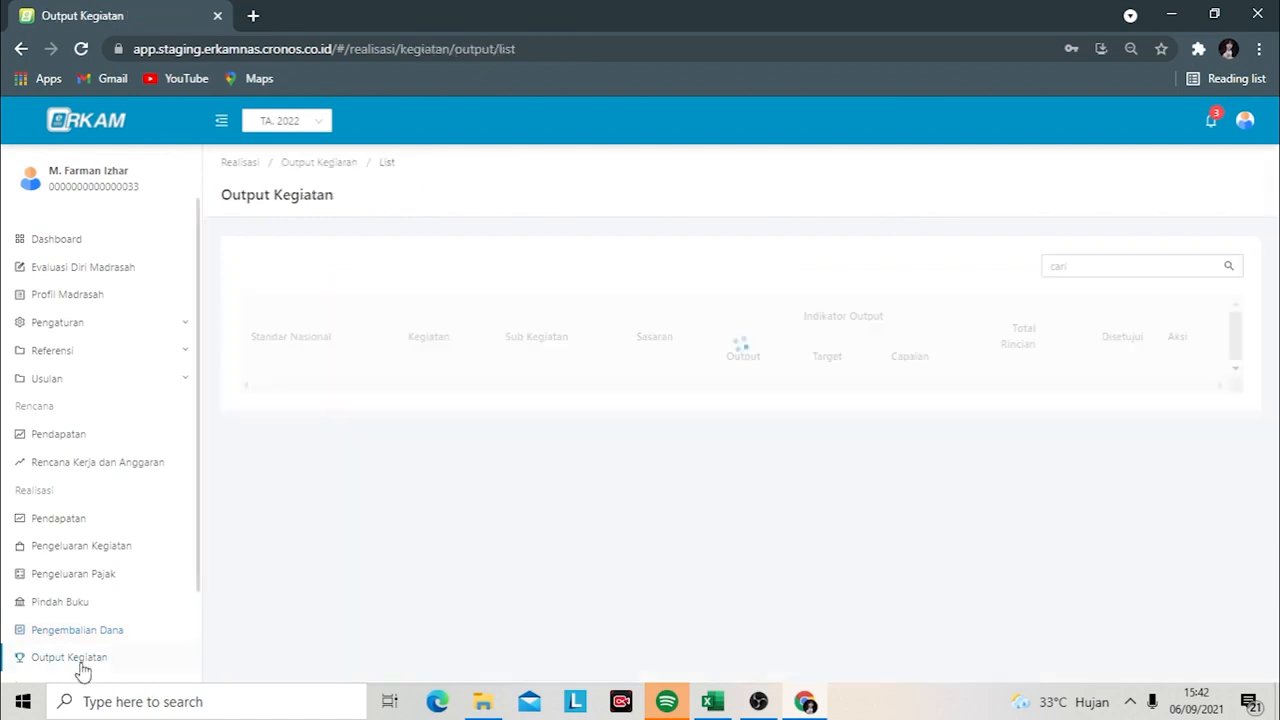
- Open the electricity-bill output's details and begin adding an output realization
scroll(843, 343, "down", 2)
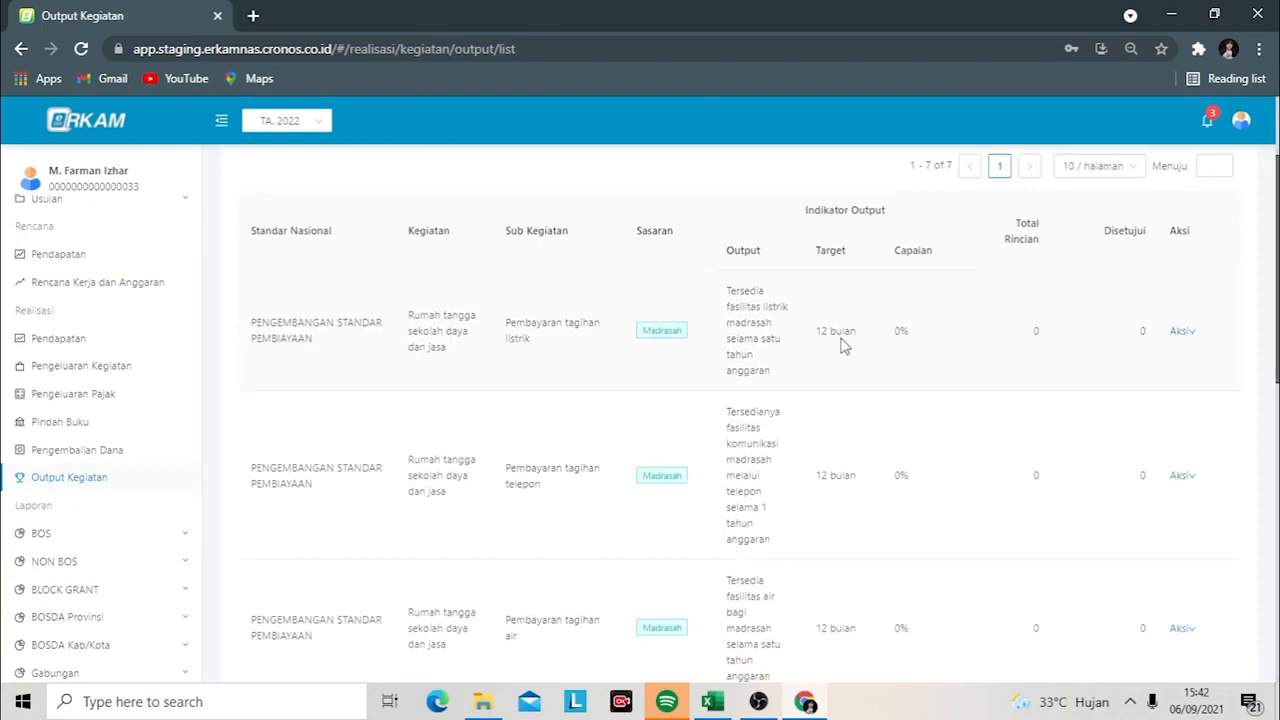
left_click(1182, 331)
left_click(1200, 360)
left_click(925, 461)
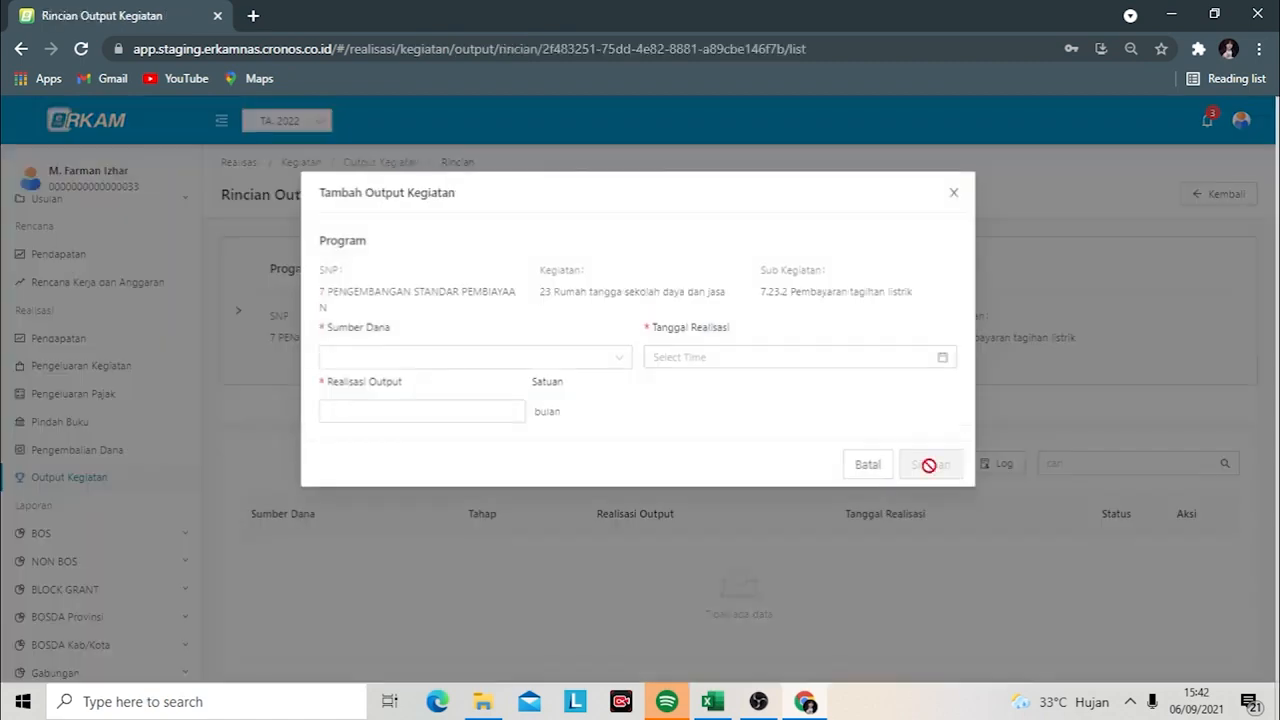
- Save a realization funded by APBN - BOS Tahap 1, dated 2022-01-31, with Realisasi Output 1
left_click(578, 360)
left_click(600, 387)
left_click(650, 357)
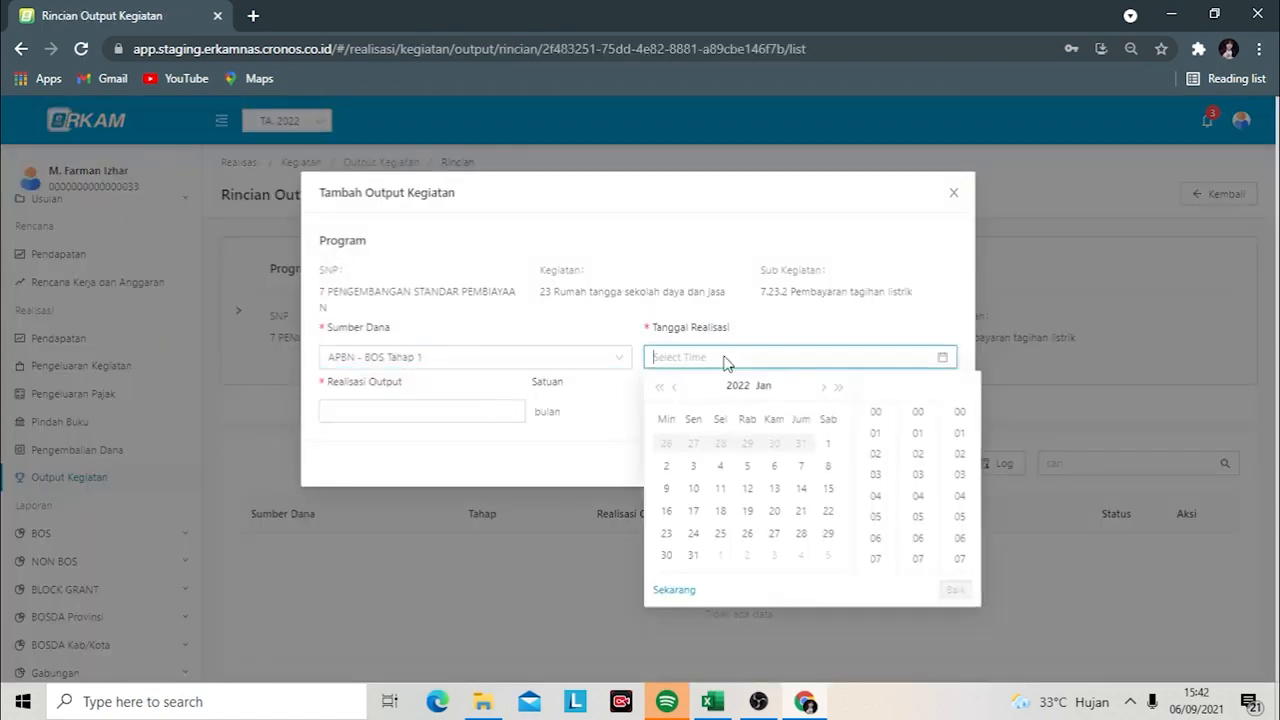
left_click(691, 560)
left_click(433, 405)
type("1")
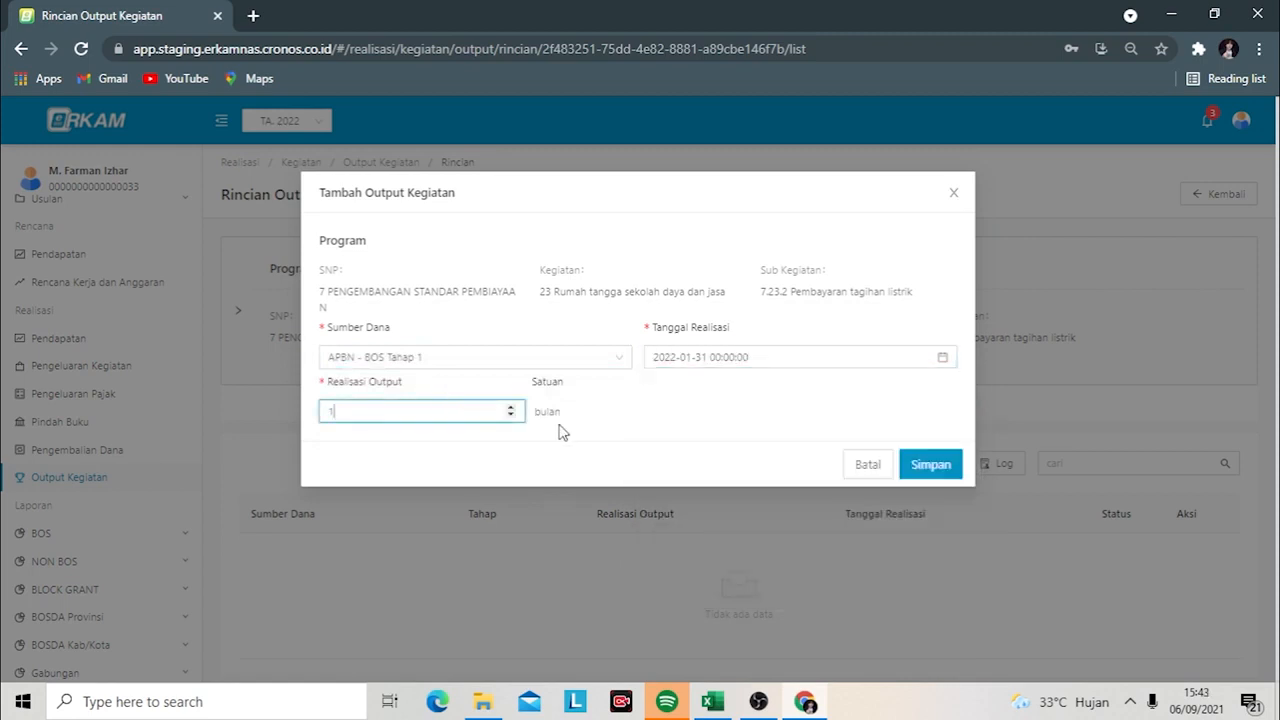
left_click(929, 464)
scroll(800, 480, "down", 1)
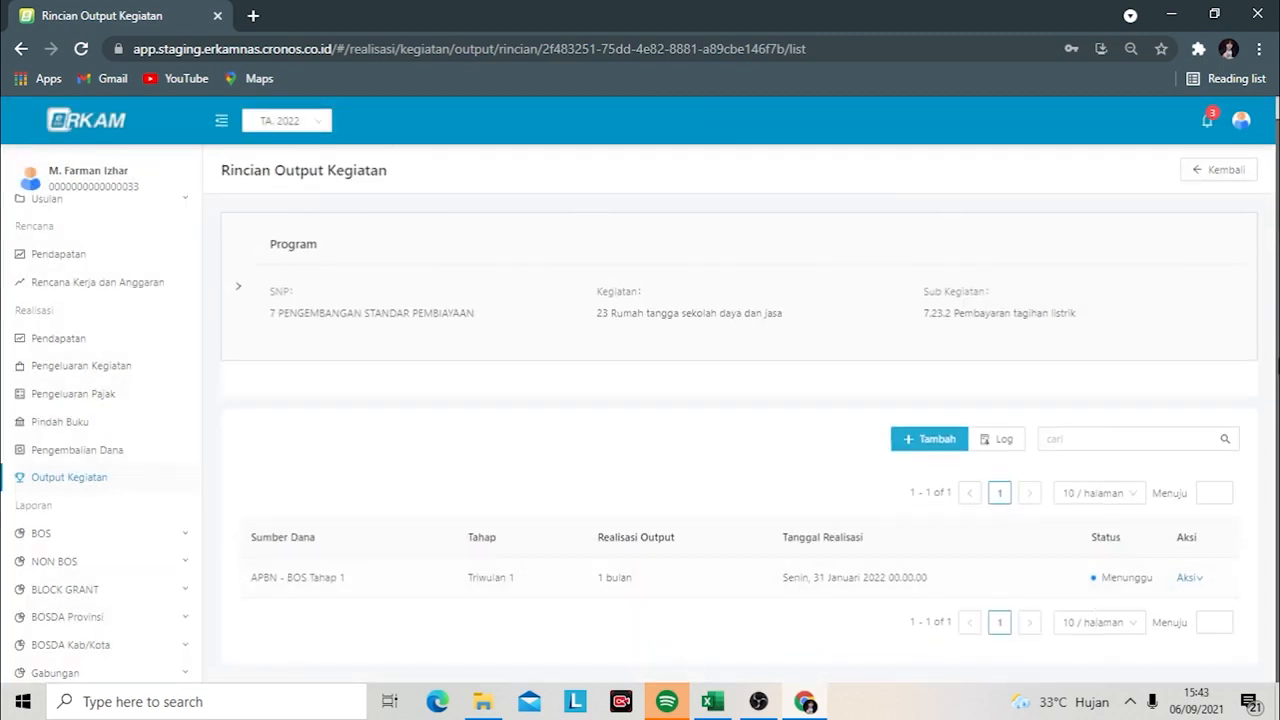
left_click(170, 421)
- Export the RKAM (BOS K1) report to PDF and review its four pages totalling 110.000.000
left_click(43, 533)
left_click(66, 561)
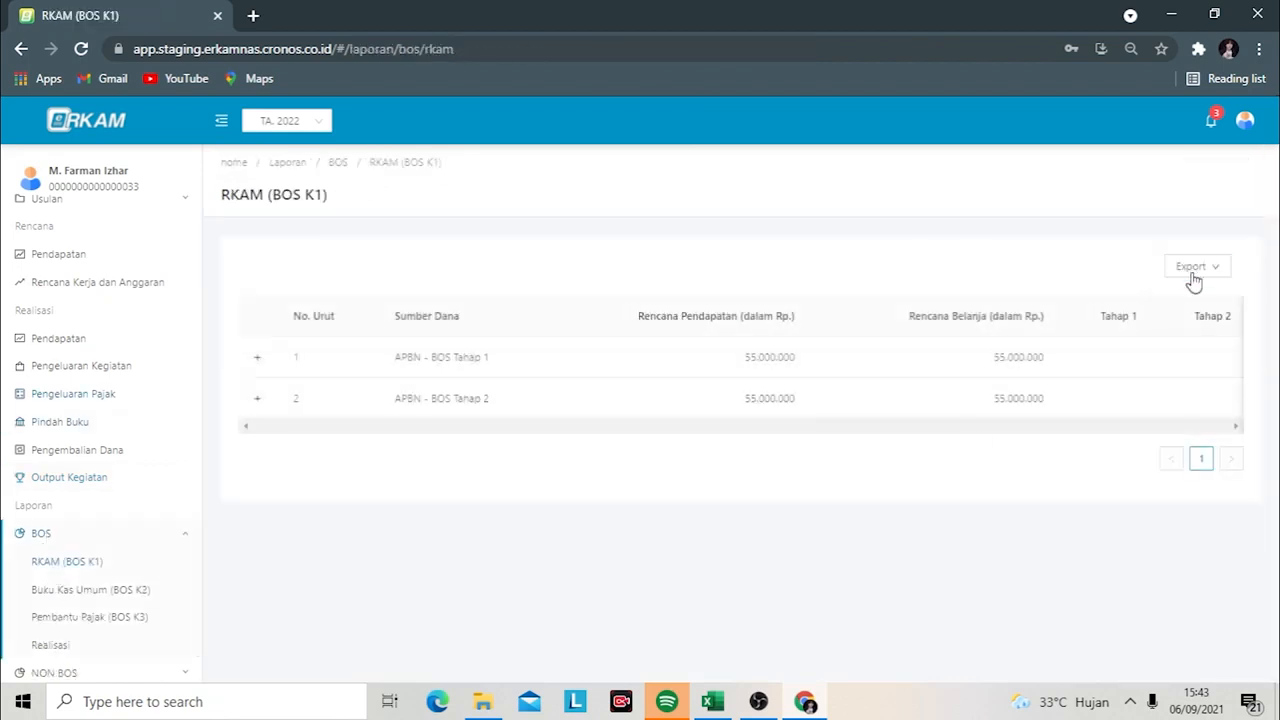
left_click(1193, 276)
left_click(1181, 303)
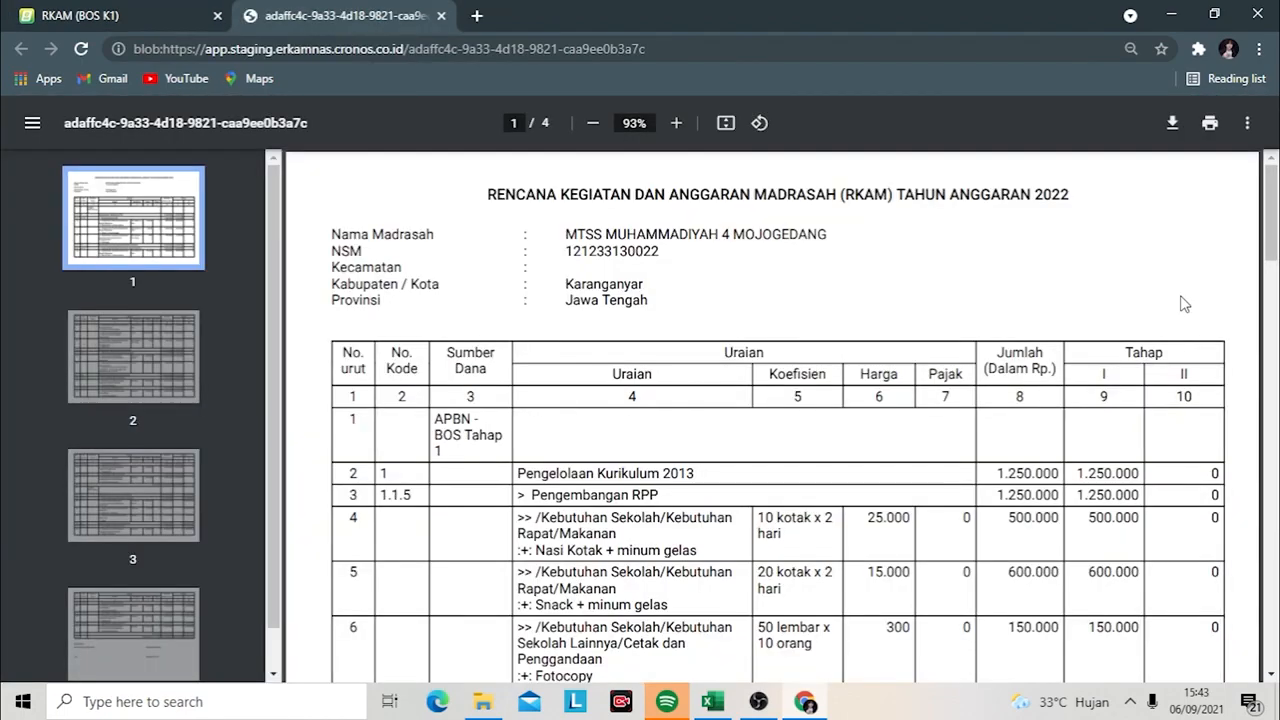
left_click_drag(1270, 193, 1268, 470)
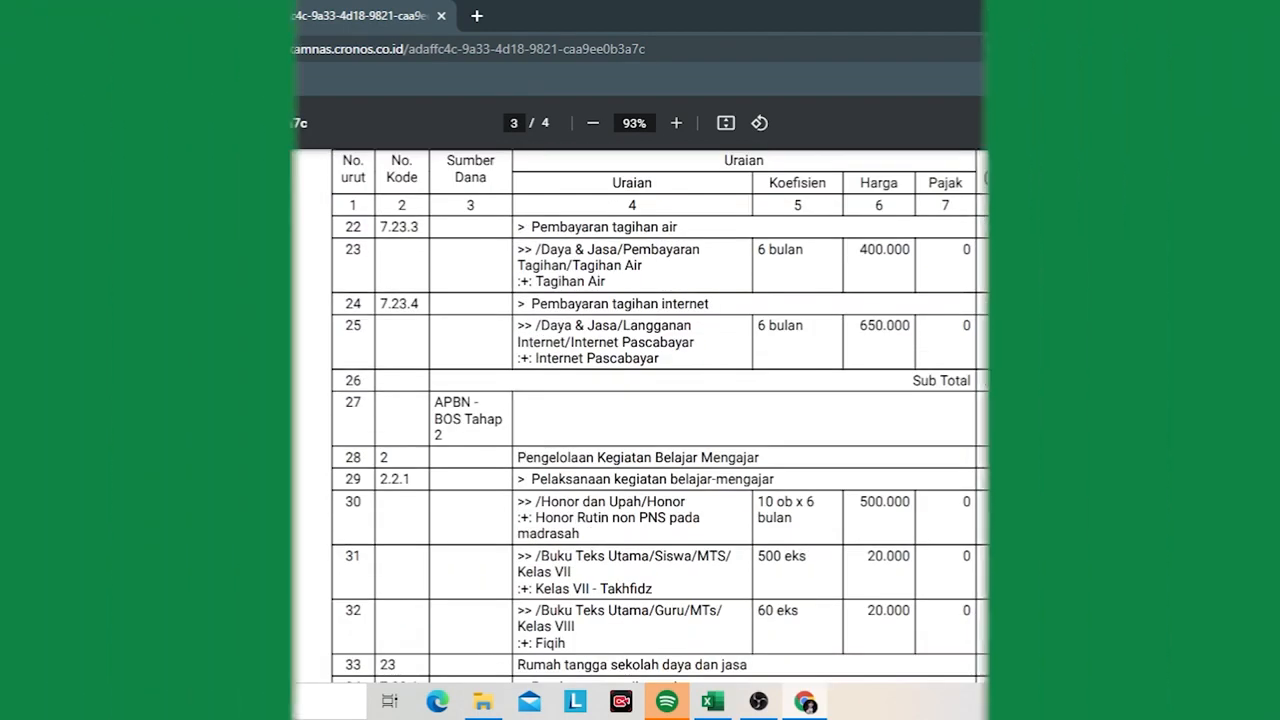